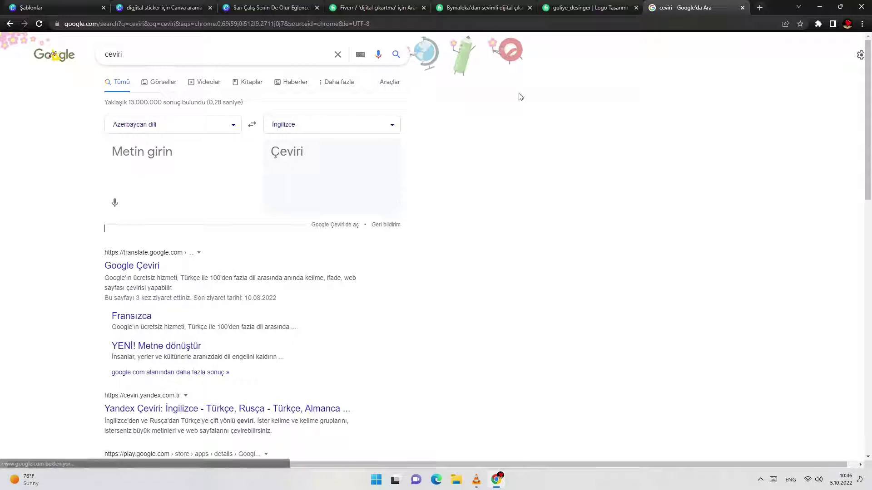
Translate "isdenilen formada" from Azerbaijani to English in the Google translation box, then clear the text.
left_click(270, 8)
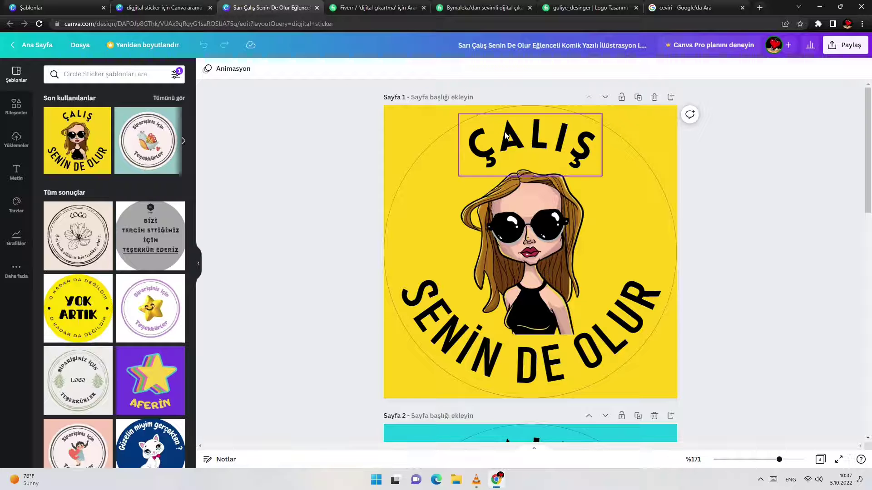
left_click(668, 6)
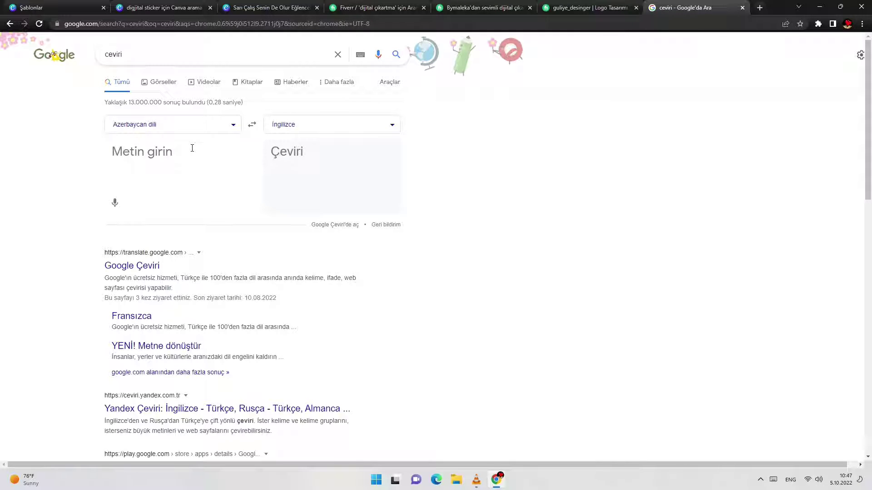
type("I")
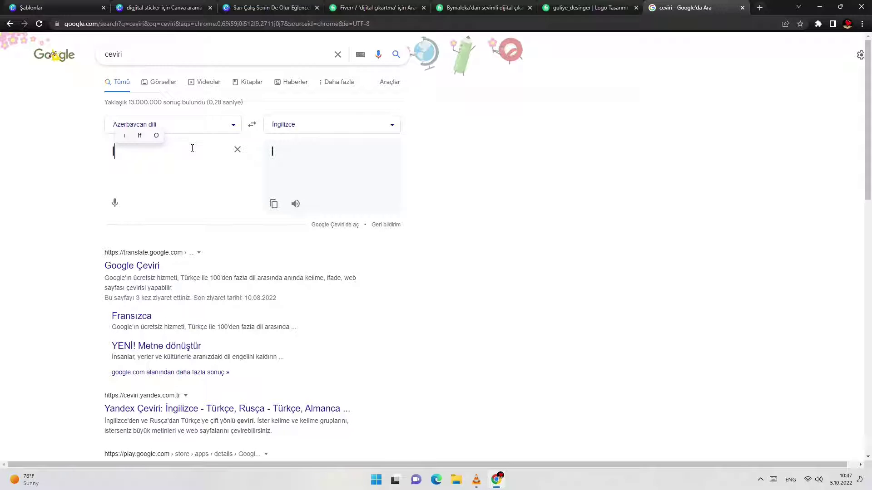
key("BackSpace")
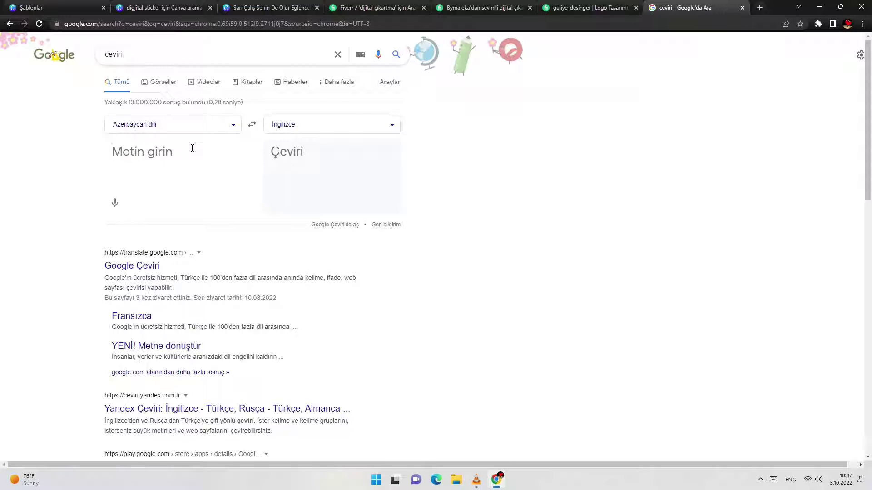
type("isde")
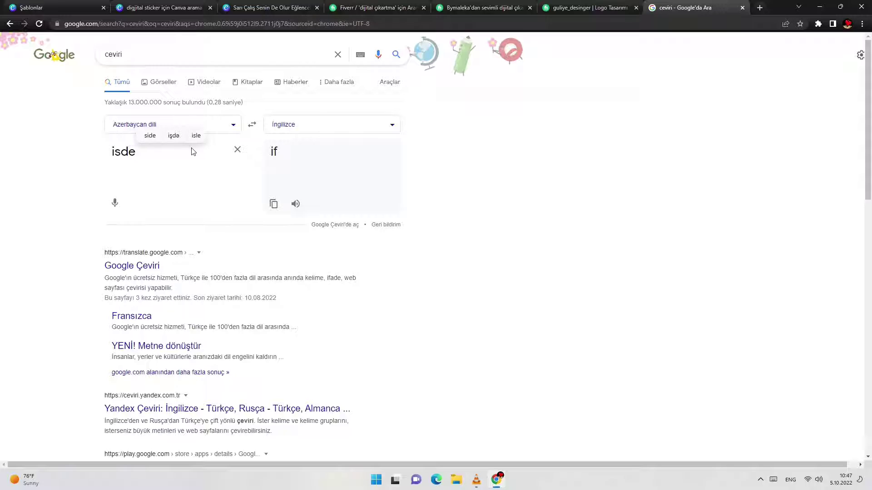
type("nilen d")
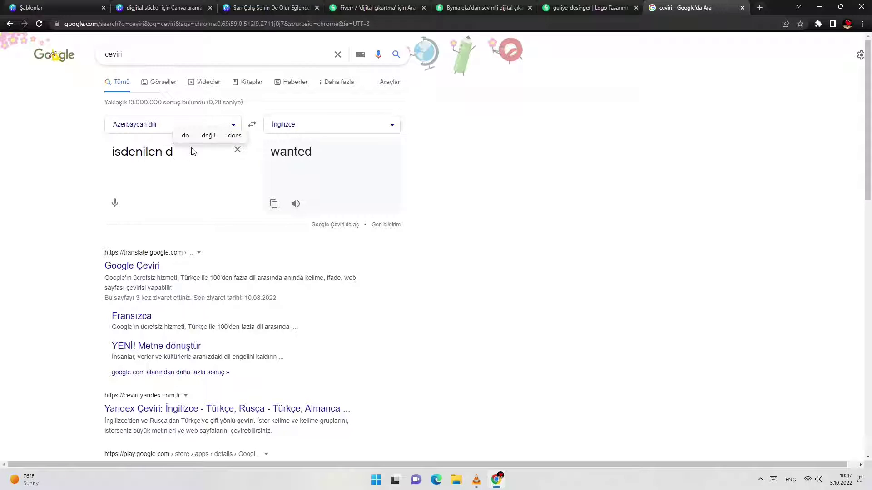
key("BackSpace")
type("fo")
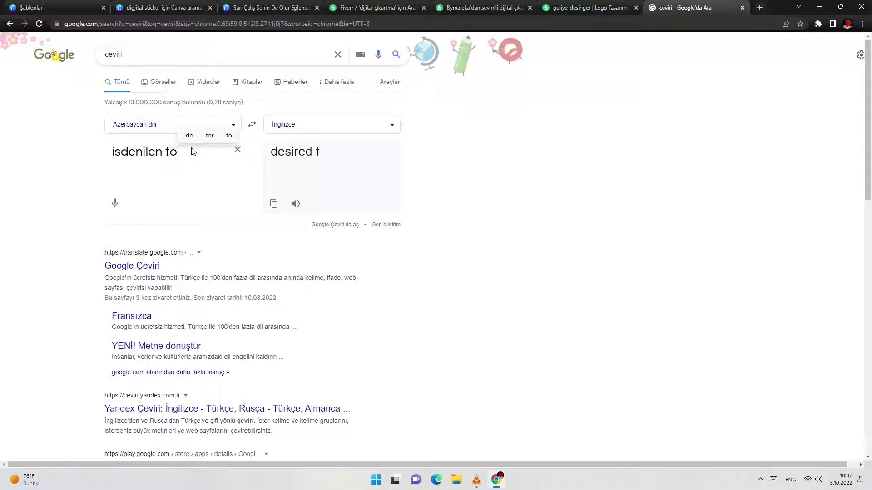
type("rmada")
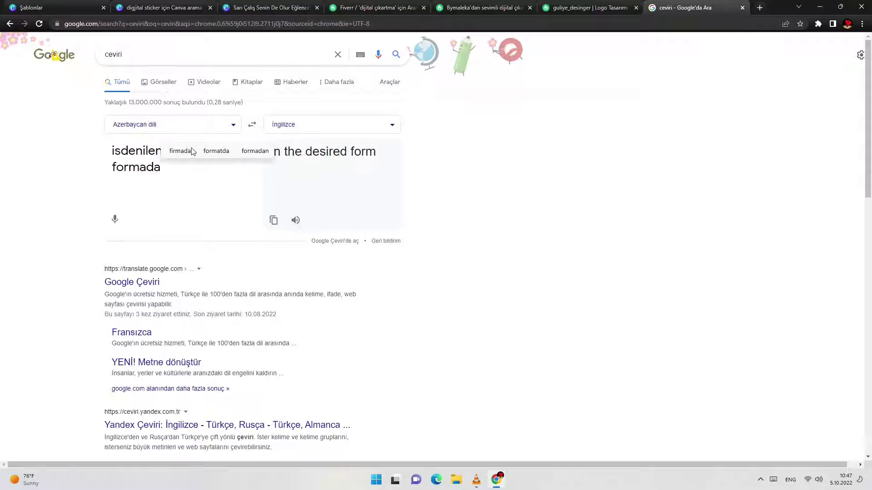
left_click(389, 185)
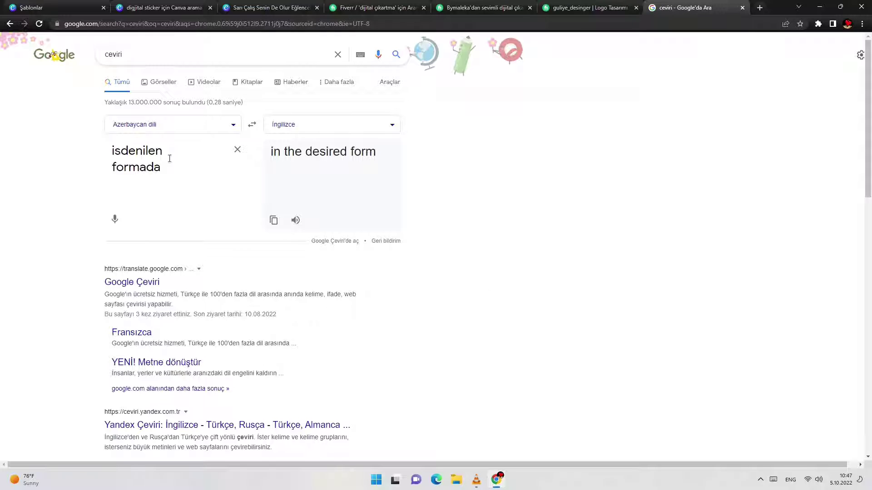
left_click(237, 150)
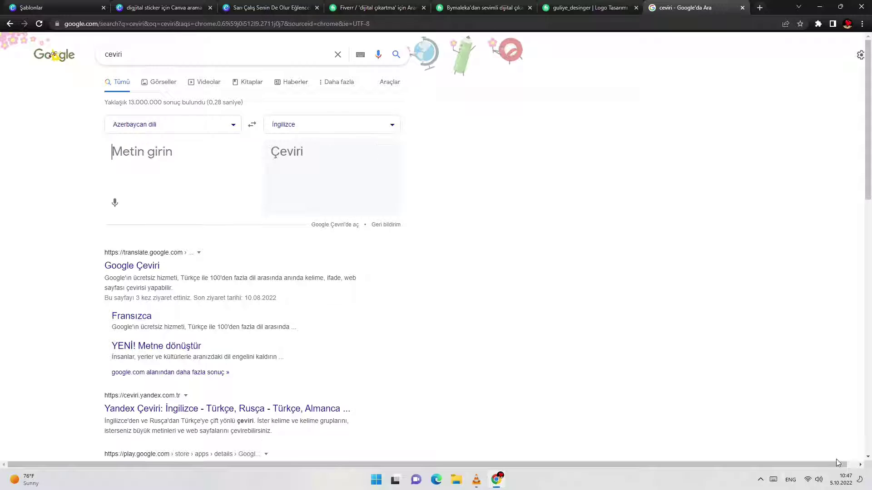
Switch the keyboard input language to Turkish and open the on-screen keyboard.
left_click(791, 480)
left_click(748, 366)
left_click(772, 480)
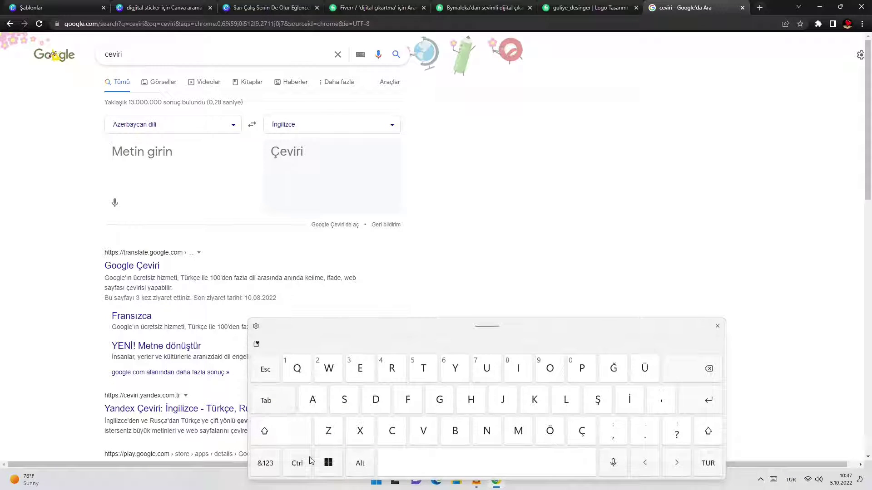
Translate "İSDENİLEN" in capital letters from Azerbaijani to English, close the on-screen keyboard and copy the translation.
left_click(289, 440)
left_click(629, 399)
left_click(344, 399)
left_click(376, 400)
left_click(360, 369)
left_click(487, 431)
left_click(629, 401)
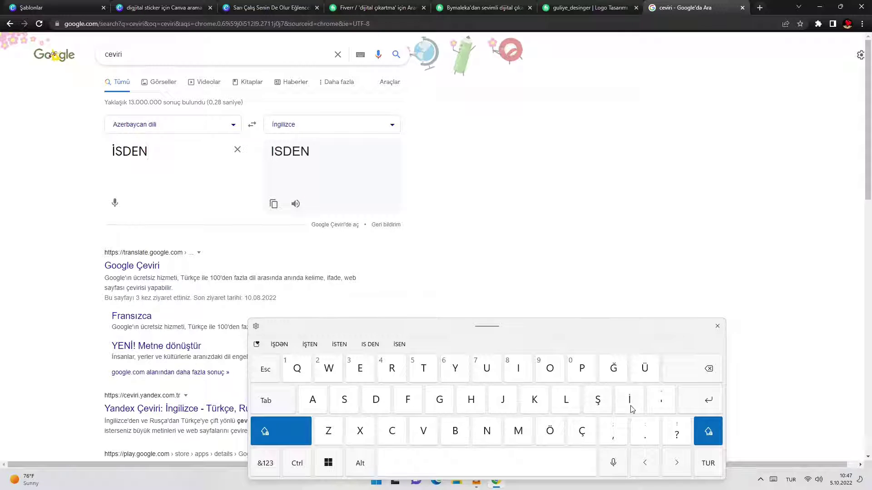
left_click(563, 401)
left_click(360, 368)
left_click(487, 431)
left_click(492, 466)
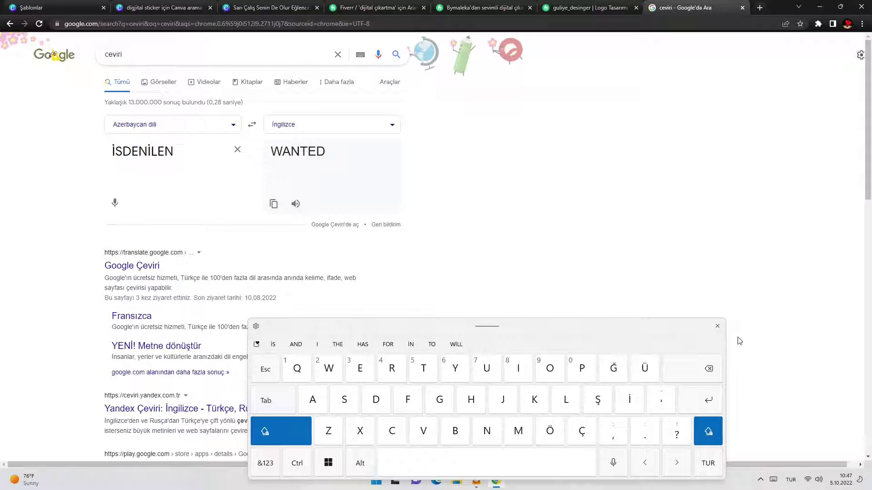
left_click(718, 327)
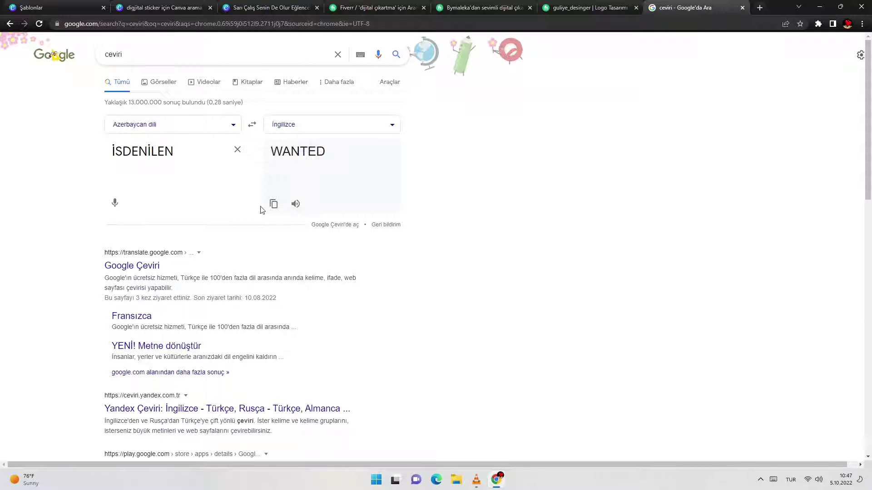
left_click(273, 205)
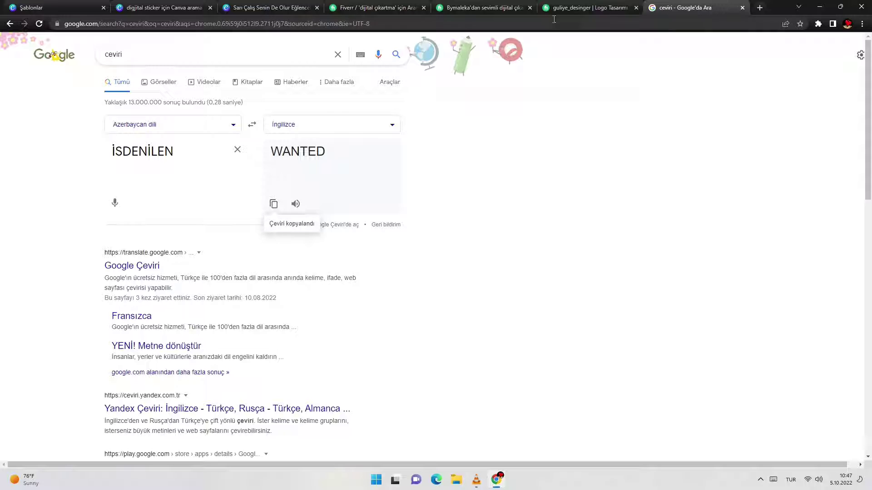
Switch to the Canva sticker design and replace the curved text "ÇALIŞ" on page 1 with the copied "WANTED".
left_click(254, 9)
left_click(536, 138)
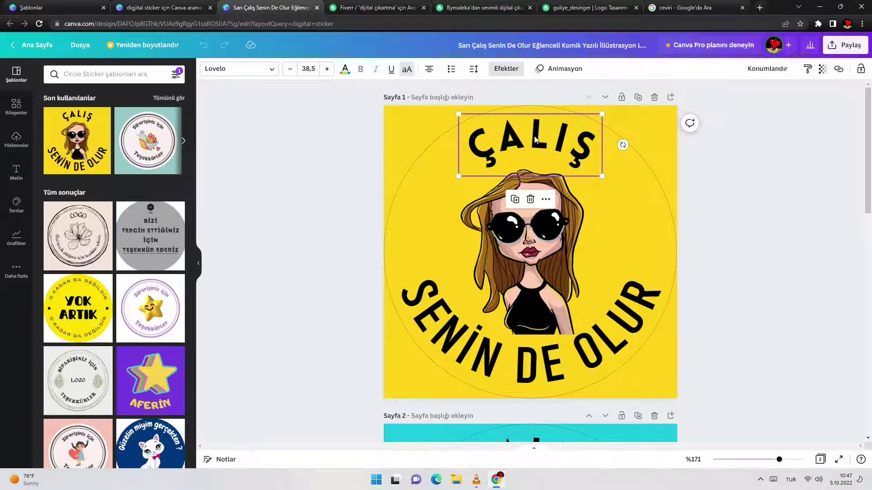
key("ctrl+z")
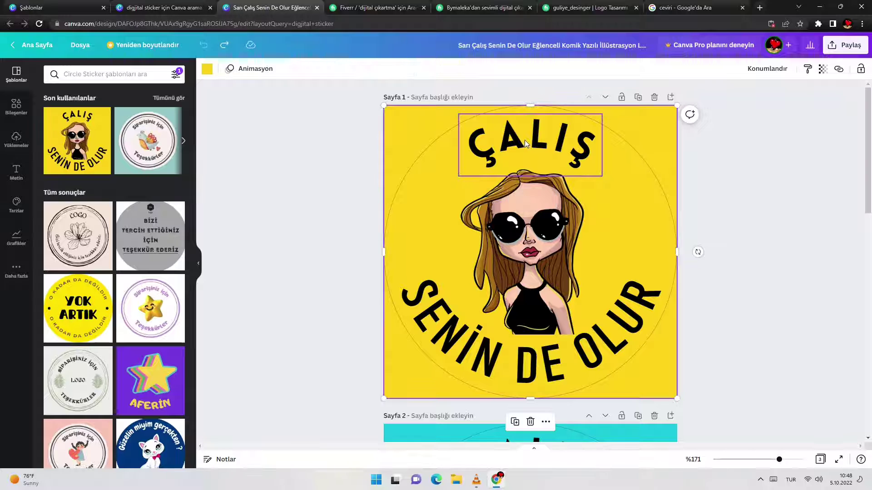
key("ctrl+z")
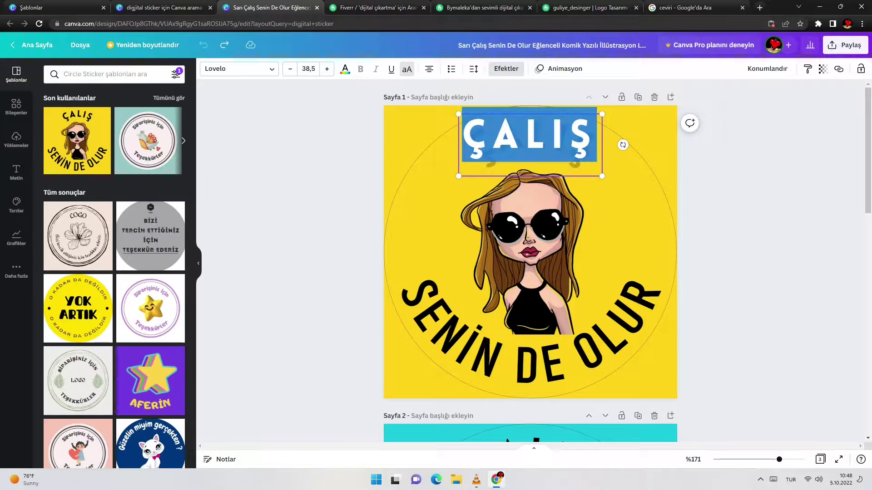
right_click(535, 151)
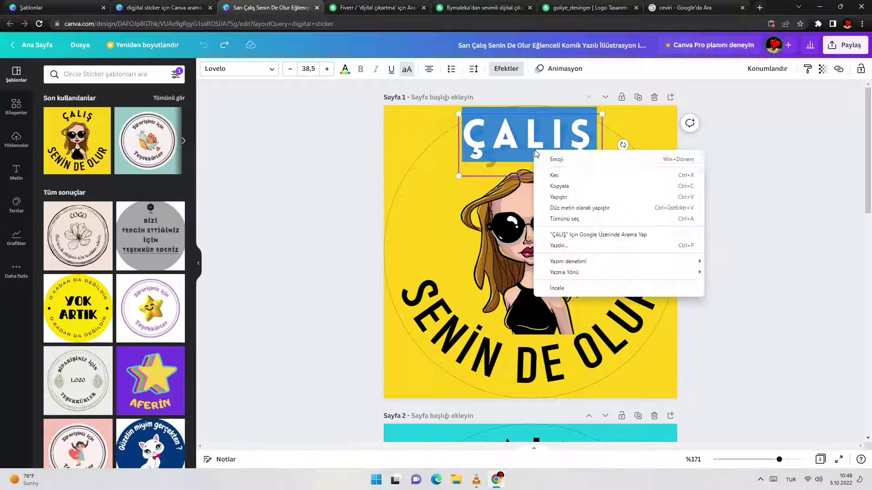
left_click(558, 198)
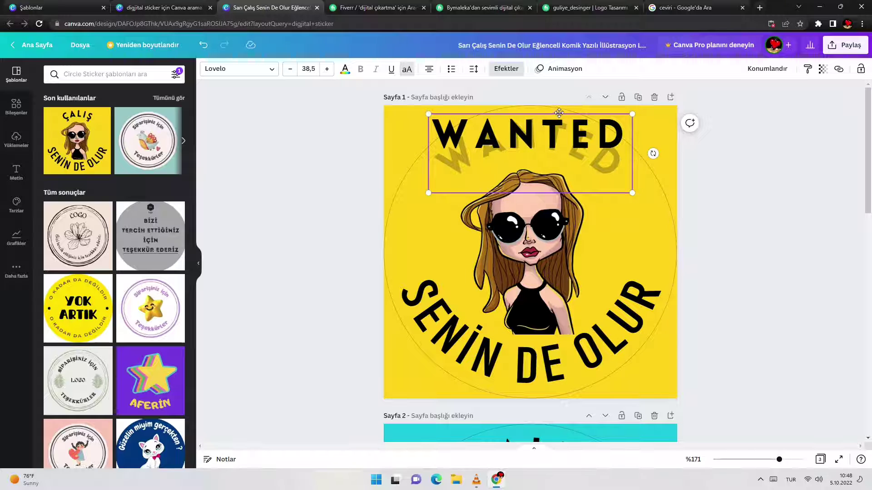
Reduce the curved "WANTED" text to size 37 and reposition it just above the woman's head.
left_click_drag(558, 117, 558, 133)
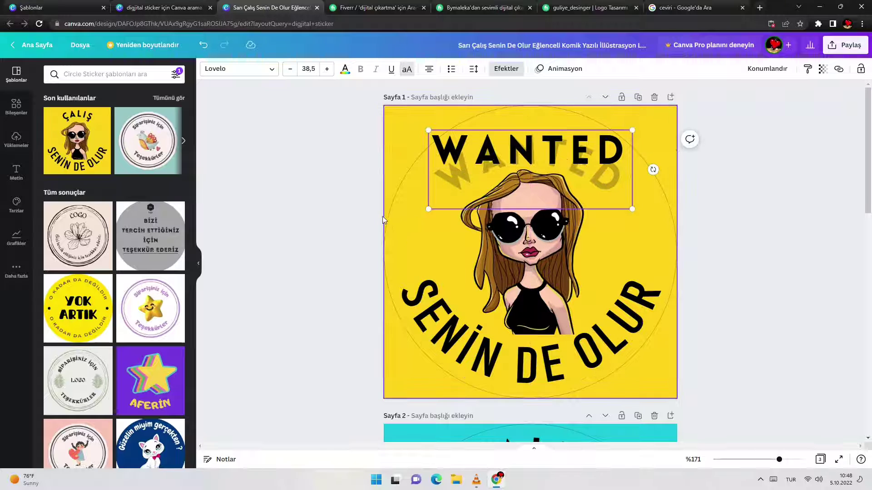
left_click_drag(429, 208, 437, 210)
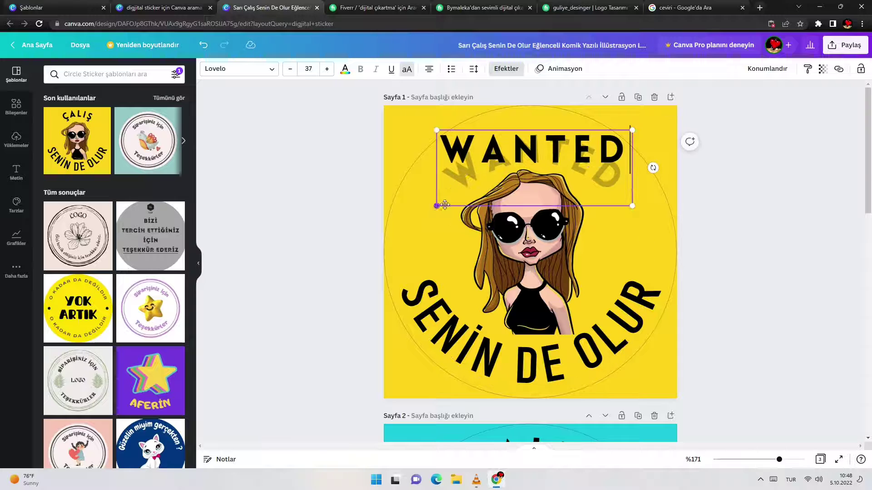
left_click(718, 172)
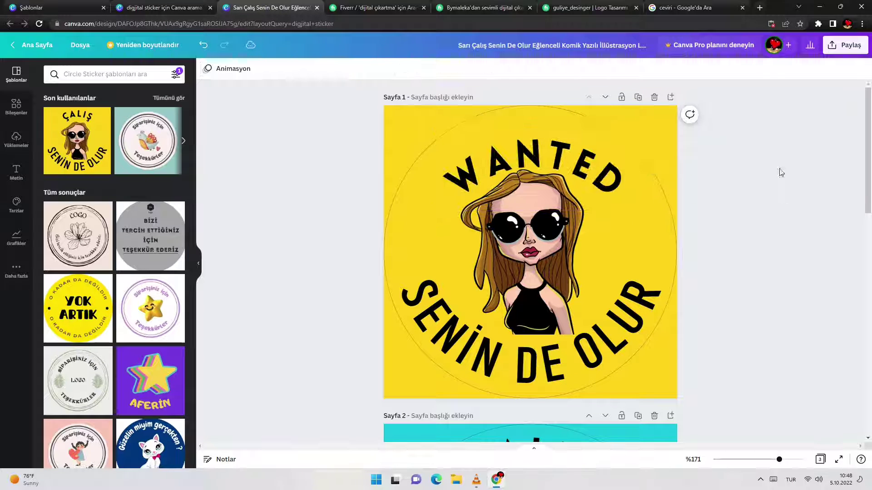
left_click(531, 157)
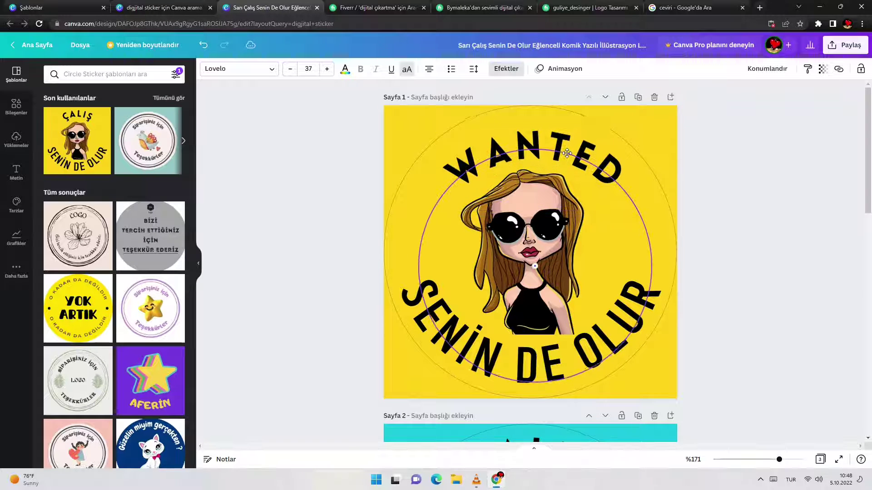
left_click(805, 200)
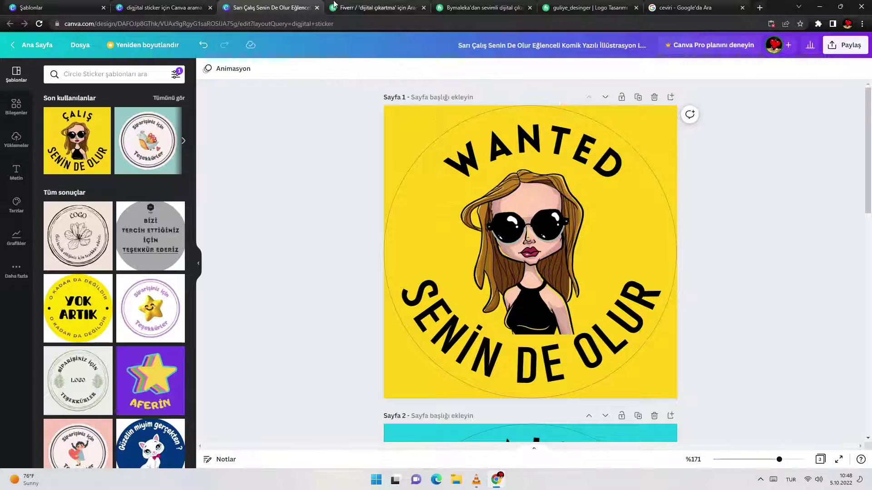
Return to the Google translation box, translate "FORMADA" from Azerbaijani to English and copy the translation.
left_click(681, 8)
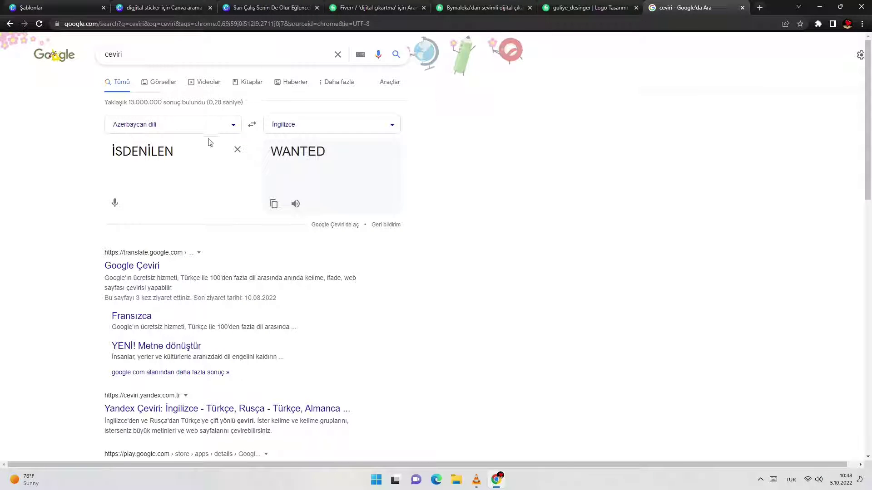
left_click(245, 151)
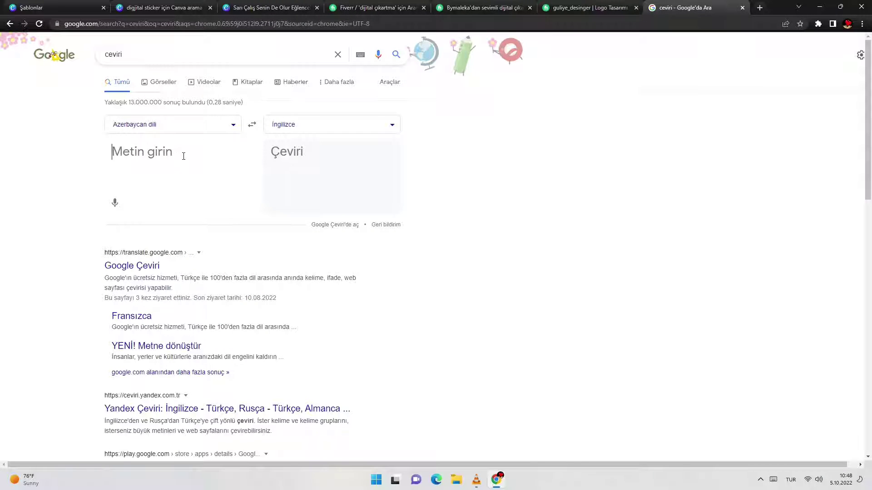
type("f")
key("BackSpace")
type("FORMAD")
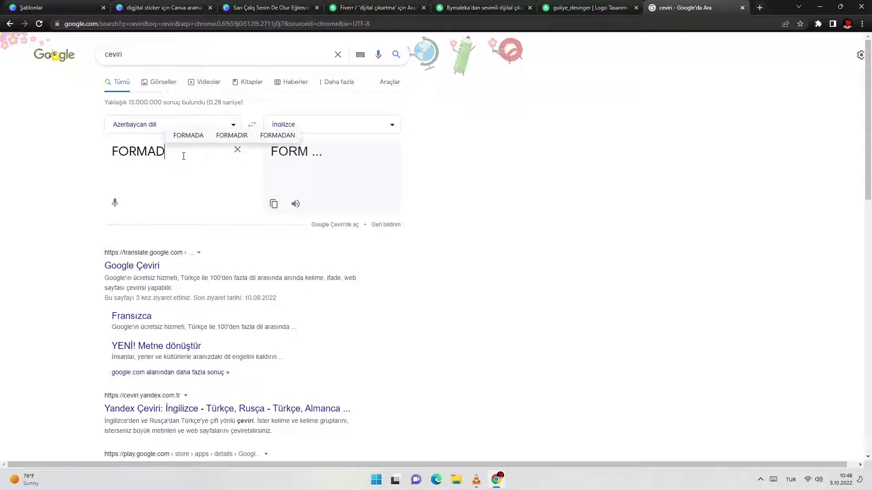
type("A")
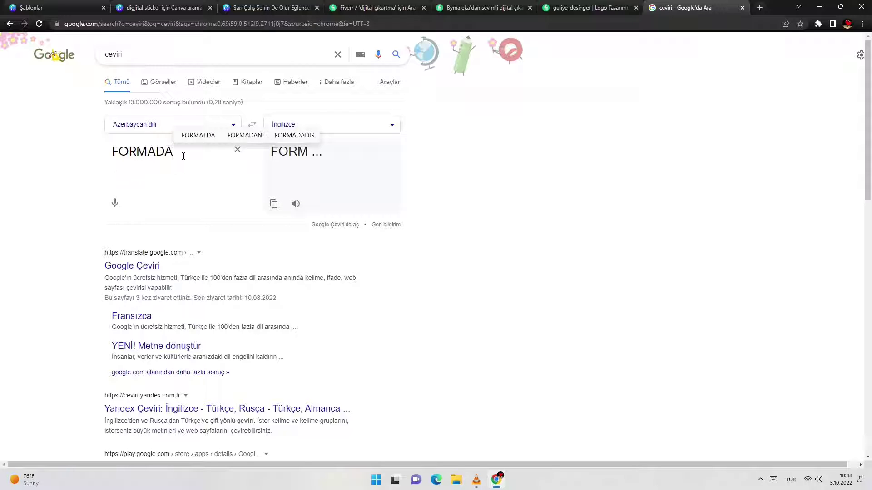
left_click(274, 204)
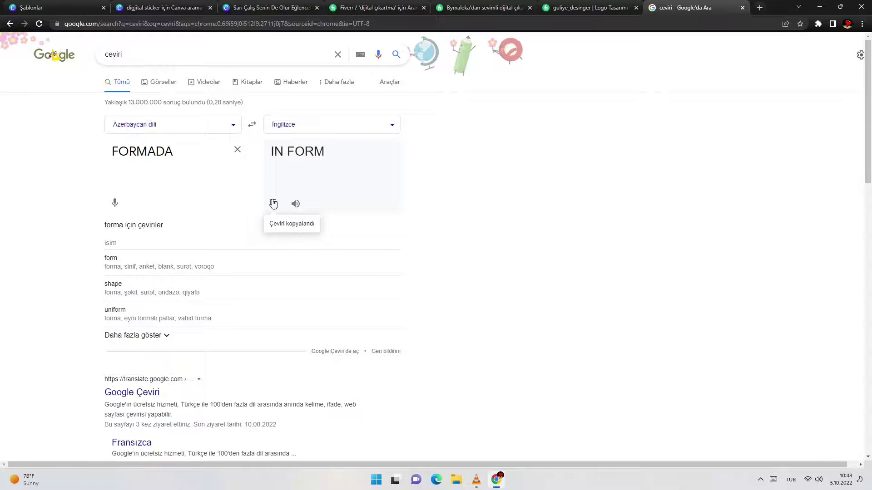
Switch to the Canva design and replace the curved text "SENİN DE OLUR" with the copied "IN FORM".
left_click(183, 5)
left_click(272, 7)
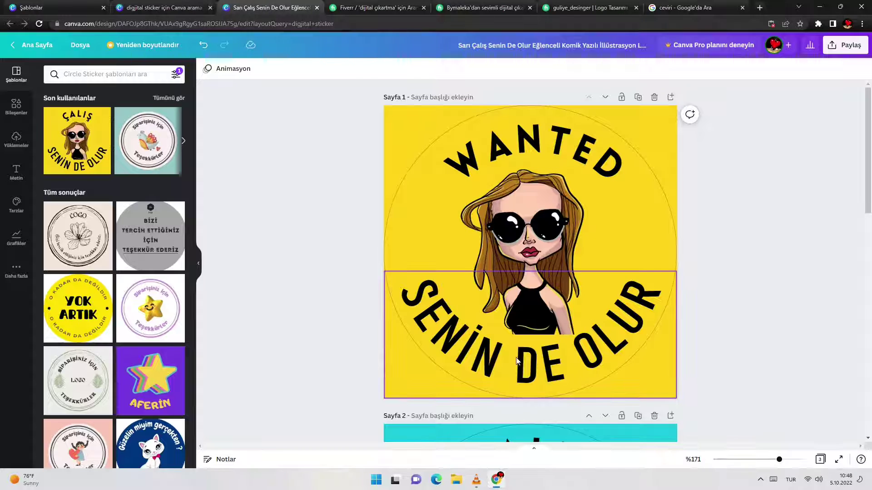
double_click(531, 318)
right_click(516, 363)
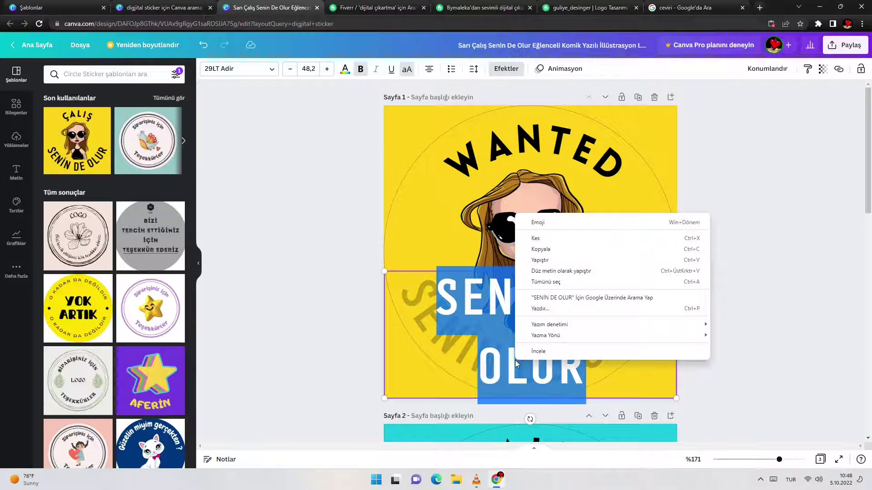
left_click(539, 261)
left_click(729, 339)
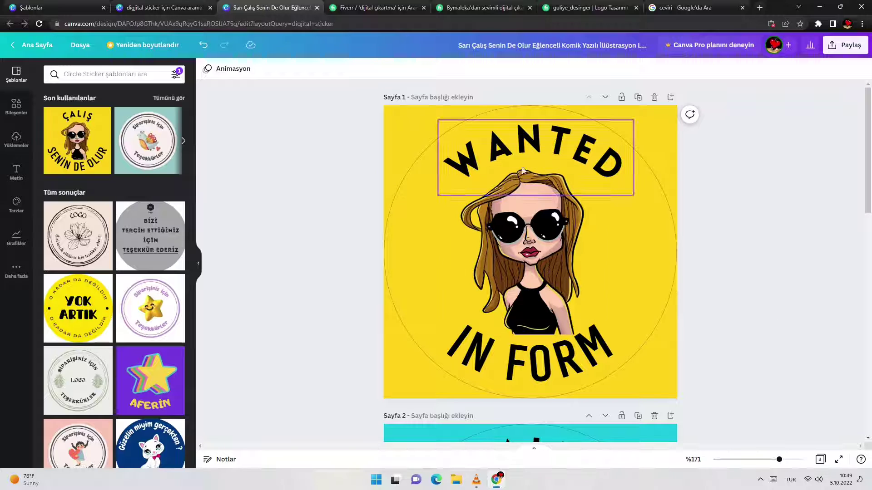
Download all three pages of the "WANTED IN FORM" sticker design as PNG files.
left_click(844, 45)
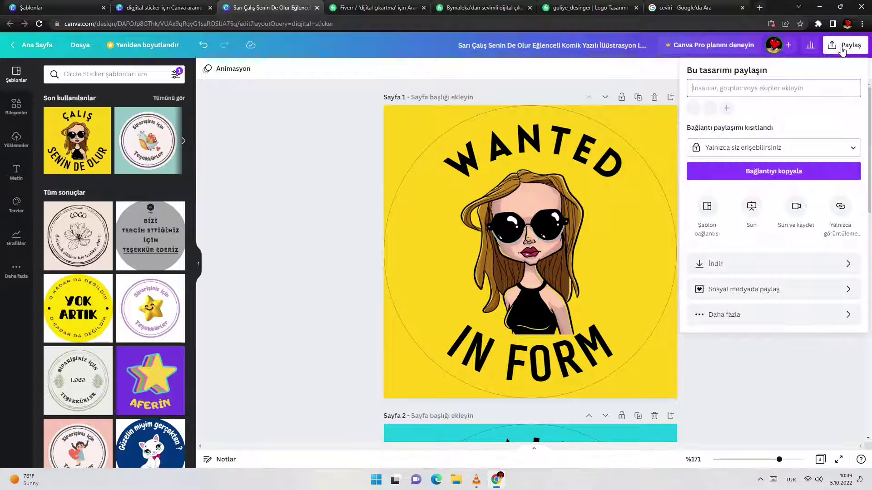
left_click(729, 268)
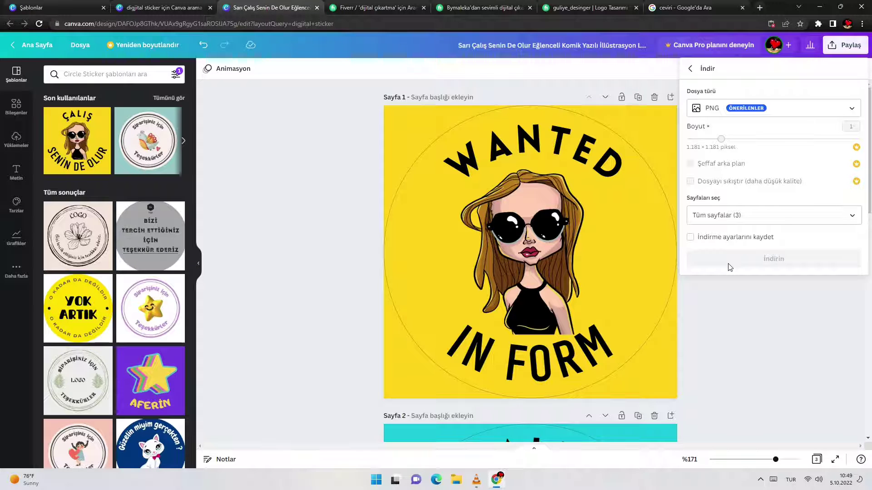
left_click(754, 261)
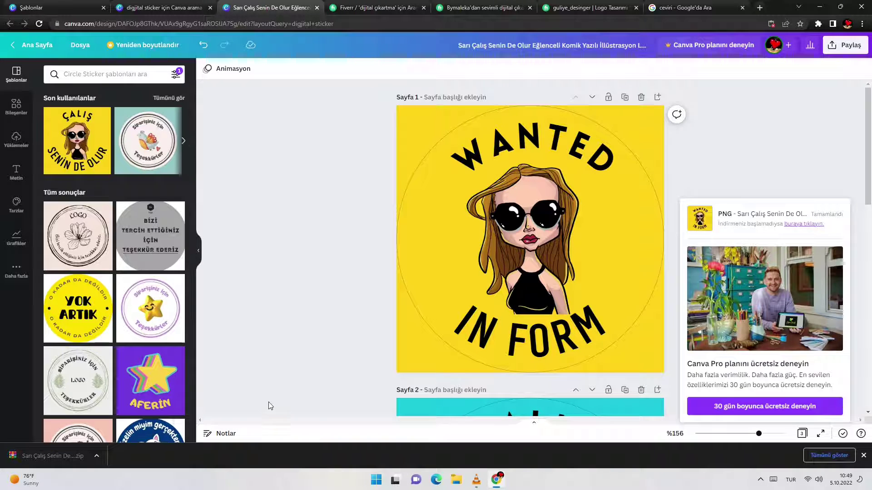
Return to the "digjital sticker" template search results and open the "KEDİDİR KEDİ" black cat sticker template for editing.
left_click(172, 5)
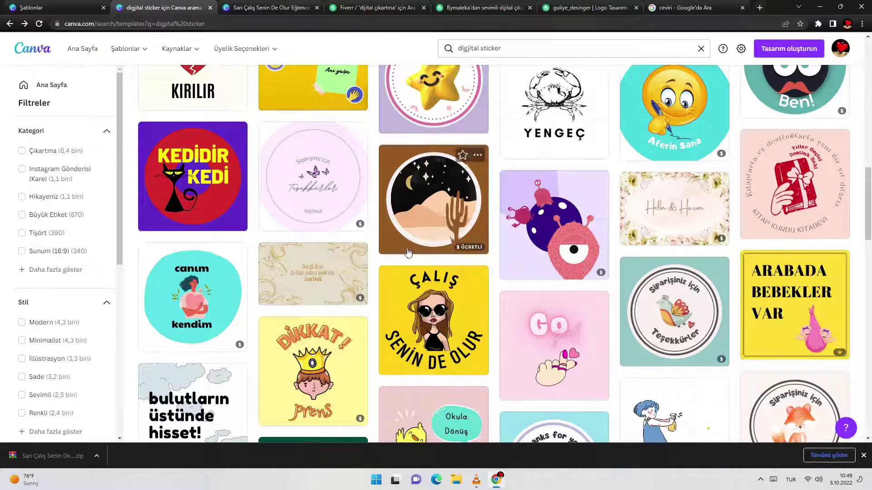
scroll(216, 296, "up", 2)
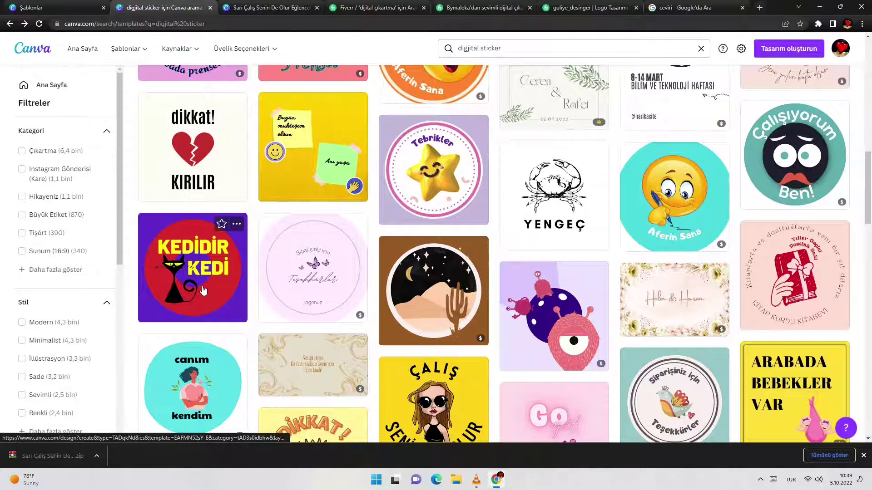
left_click(203, 291)
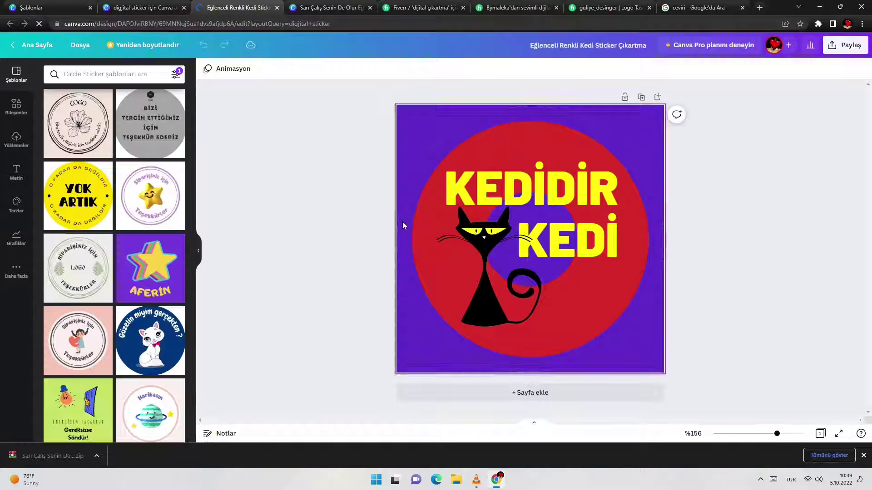
Replace the whole "KEDİDİR KEDİ" text on the cat sticker with "WANTED".
double_click(506, 185)
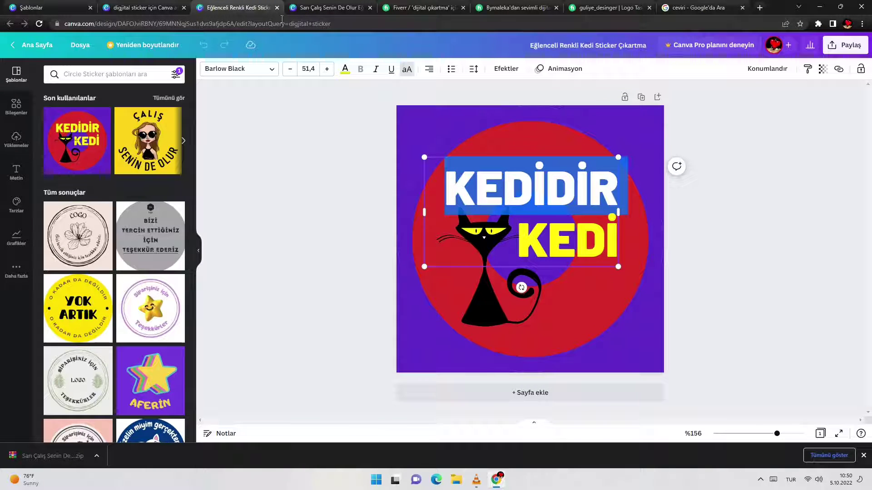
left_click(353, 4)
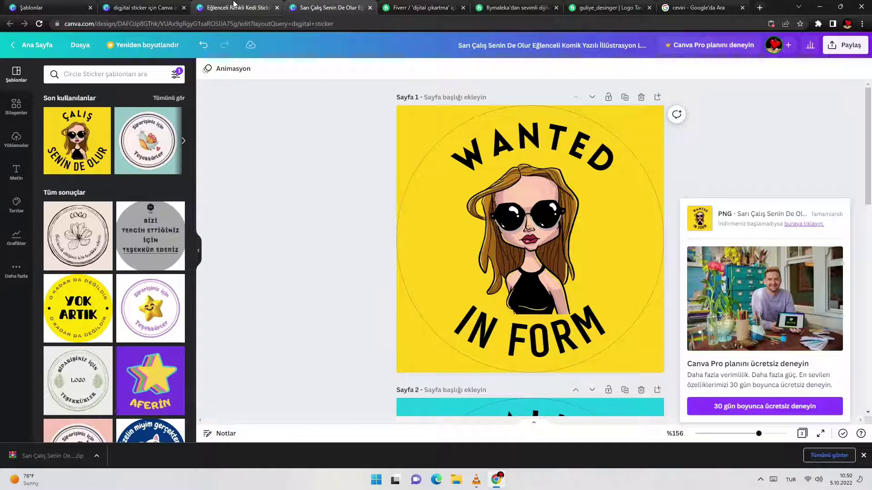
left_click(229, 6)
key("BackSpace")
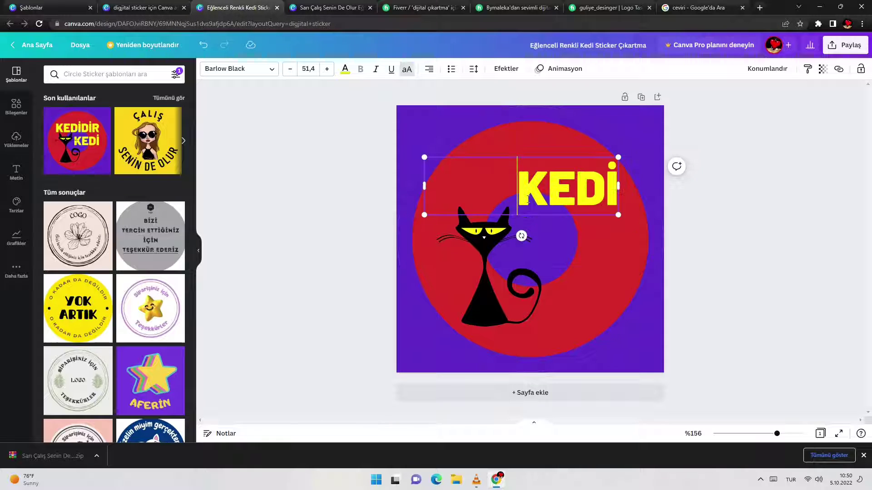
type("WANTED")
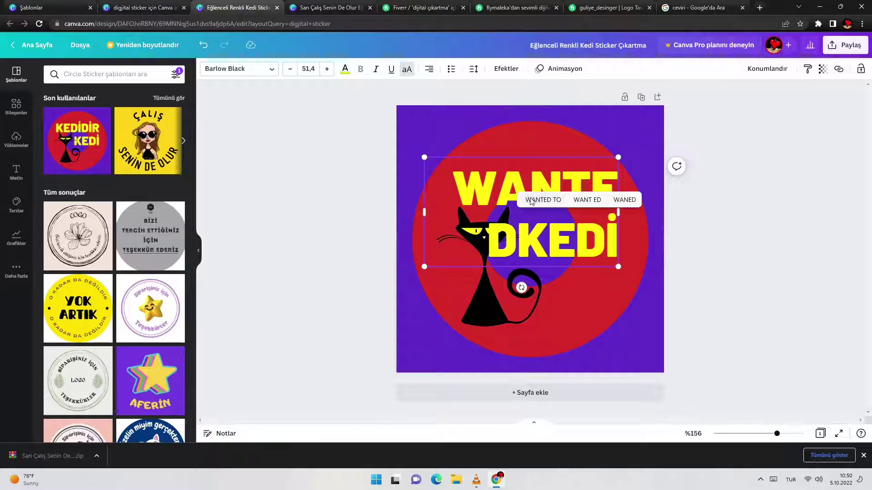
left_click_drag(534, 244, 631, 250)
key("BackSpace")
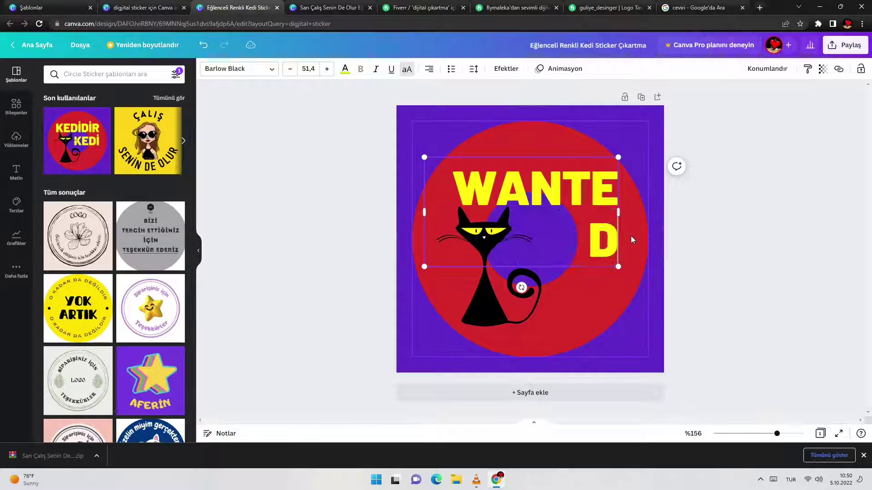
left_click(727, 249)
Widen the "WANTED" text box to fit one line, reduce the text to size 44,7 and place it above the cat.
left_click(554, 210)
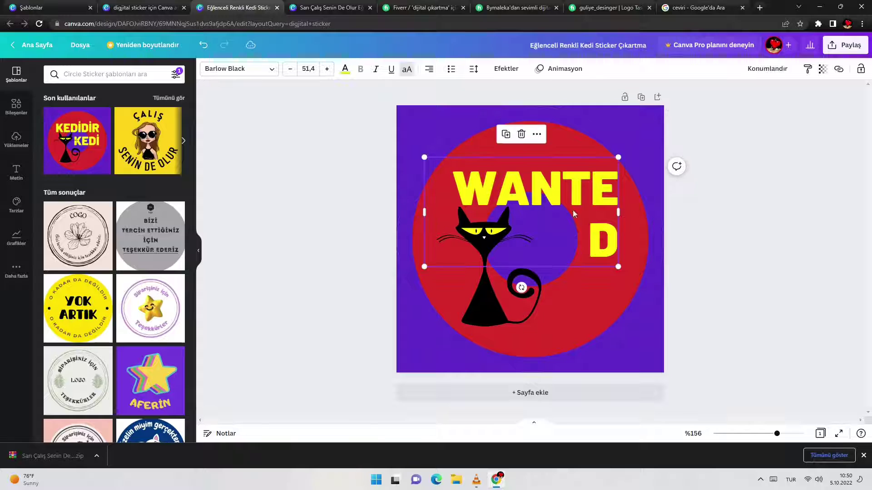
left_click_drag(616, 217, 664, 213)
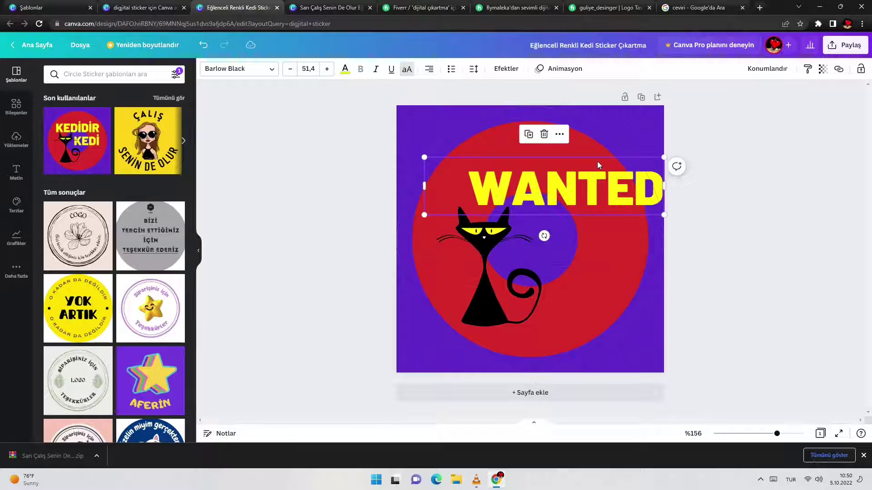
left_click_drag(590, 170, 552, 153)
left_click_drag(386, 195, 418, 182)
mouse_move(545, 159)
left_mouse_down()
mouse_move(532, 160)
mouse_move(539, 162)
left_mouse_up()
key("Escape")
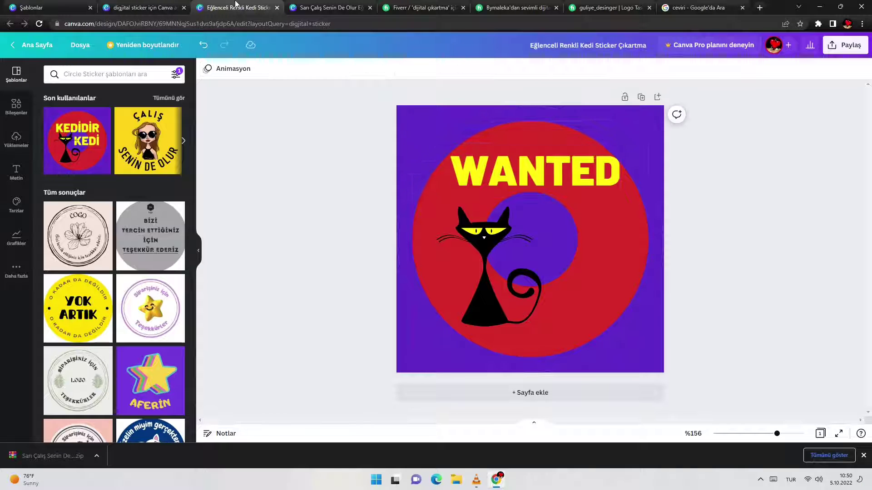
left_click(132, 7)
left_click(236, 8)
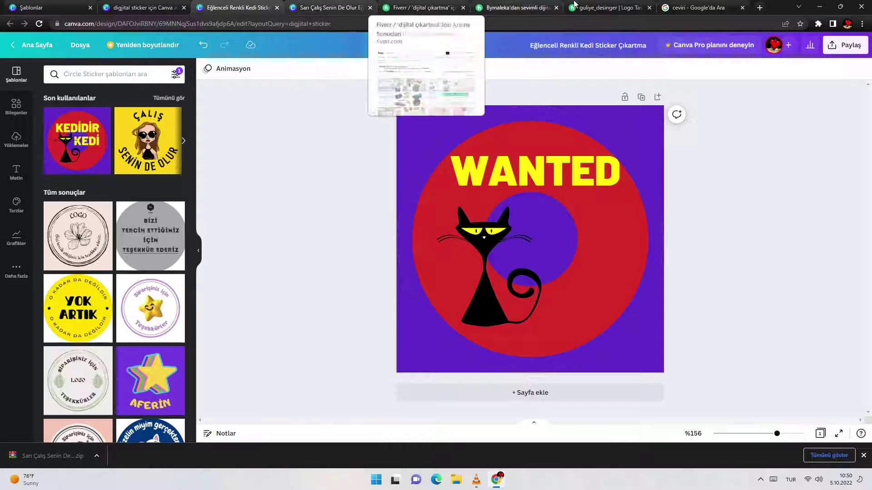
left_click(670, 4)
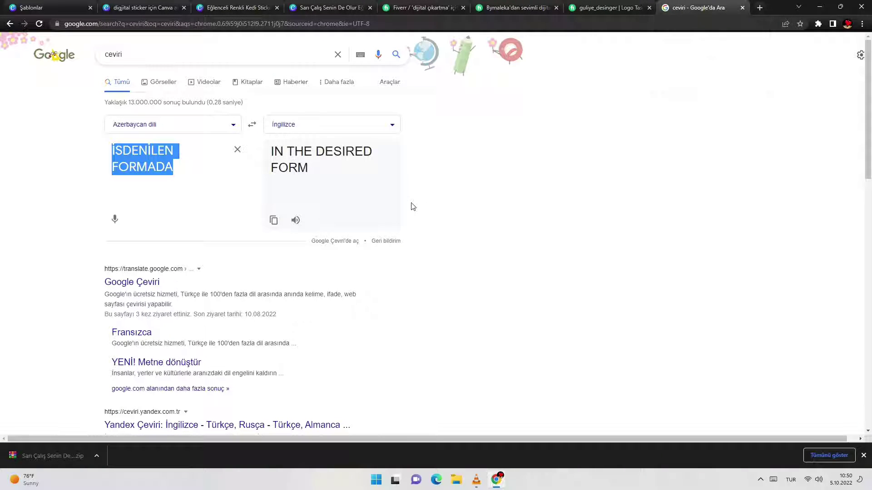
left_click(183, 168)
left_click(329, 8)
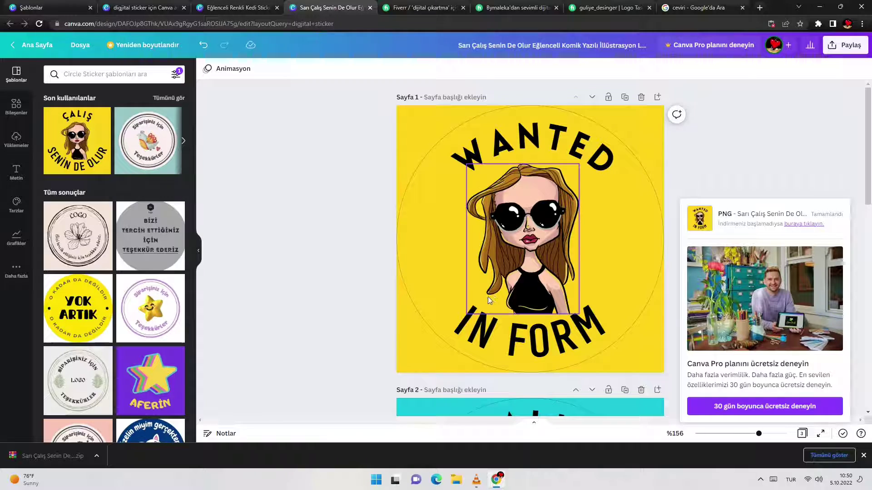
left_click(50, 8)
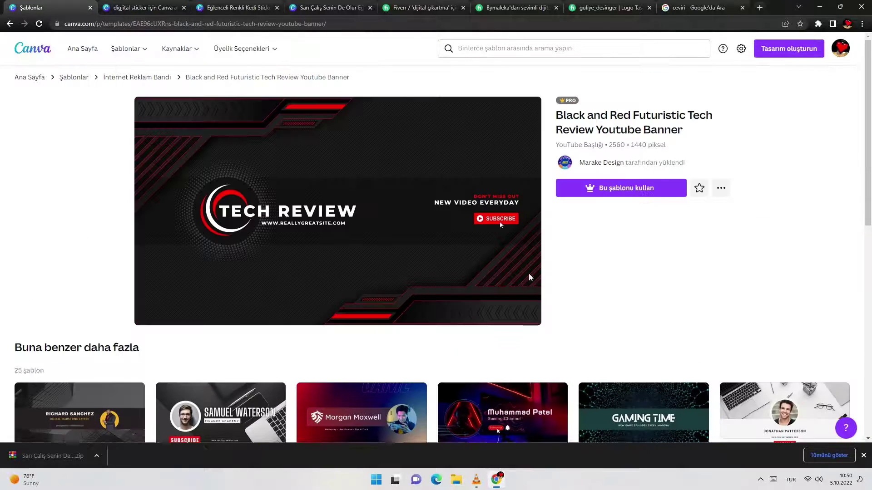
Copy the curved "IN FORM" text from the yellow woman sticker design and return to the cat sticker design.
left_click(329, 7)
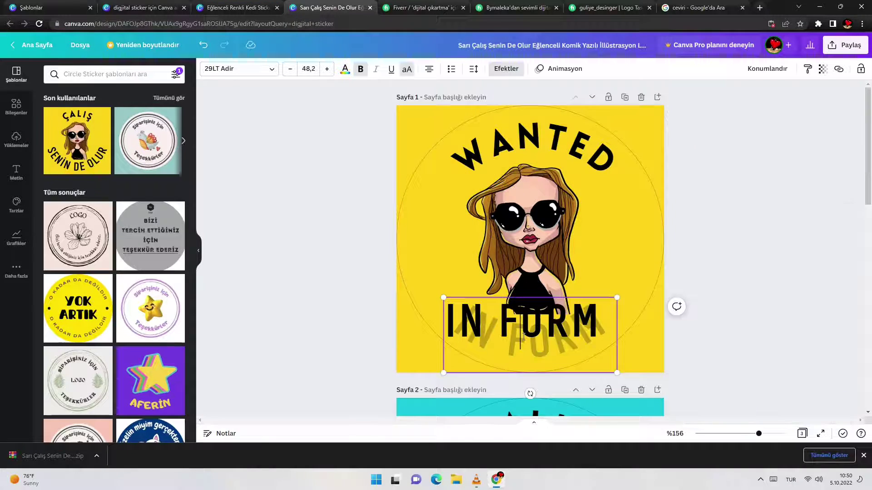
right_click(527, 342)
left_click(545, 264)
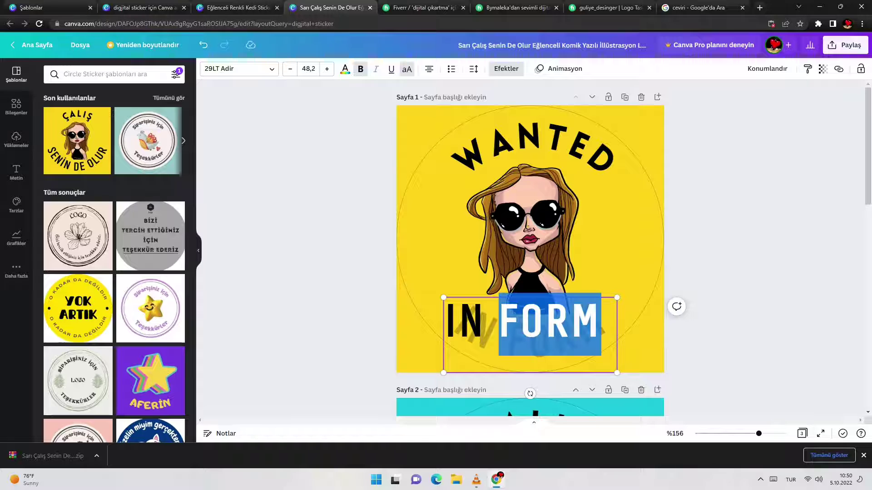
right_click(514, 336)
left_click(535, 221)
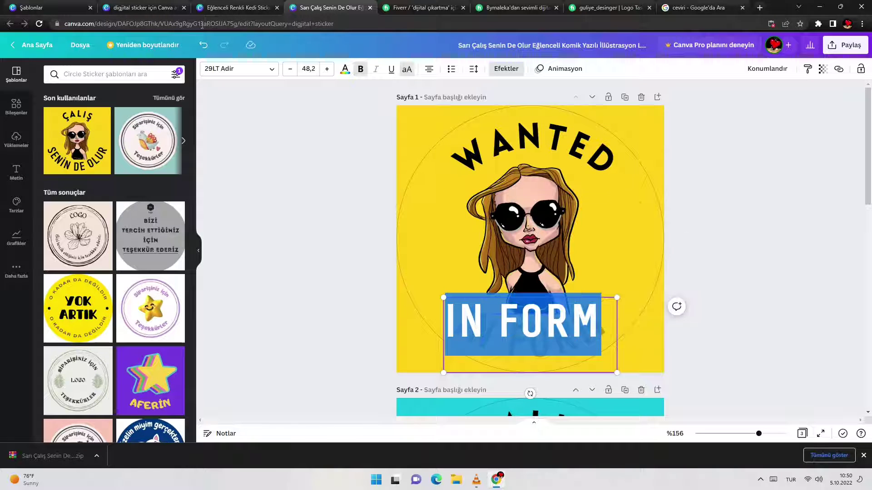
left_click(175, 7)
left_click(236, 8)
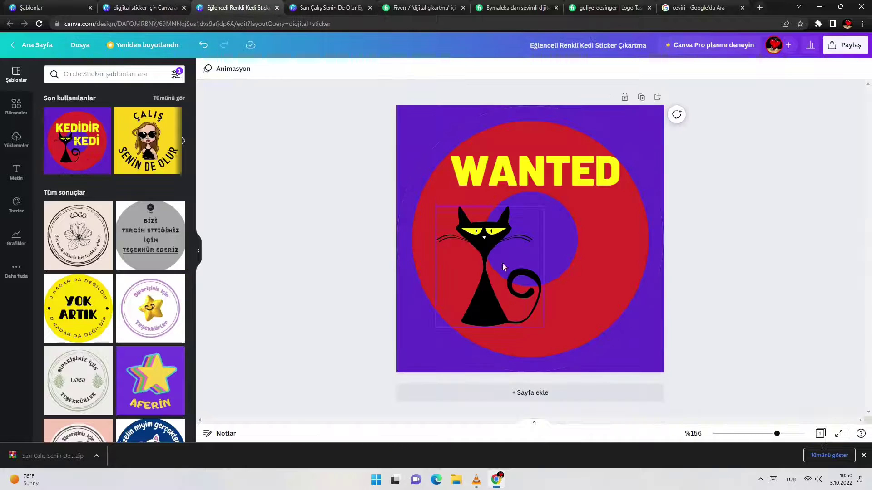
Add a heading text box with the copied "IN FORM" and place it beside the cat's base, in the red circle's lower-right part.
left_click(17, 172)
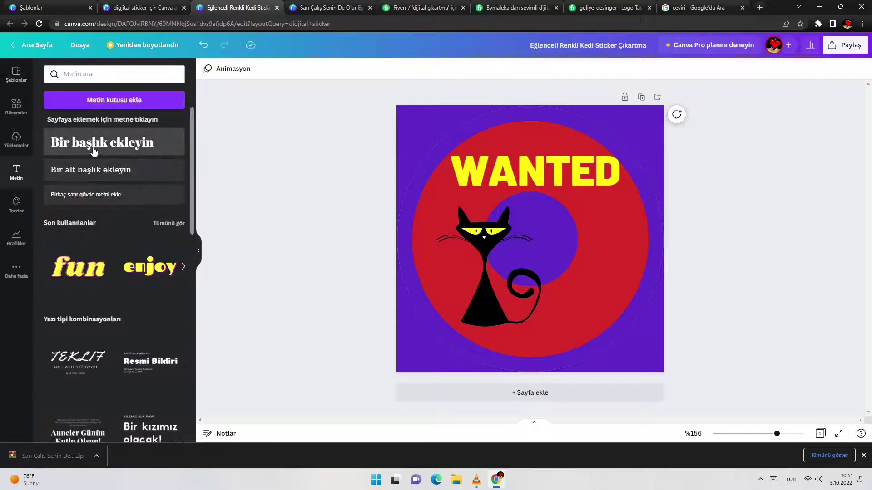
left_click(93, 150)
right_click(514, 239)
left_click(545, 287)
left_click_drag(562, 223, 621, 296)
Match the "IN FORM" font to "WANTED" by setting it to Barlow Black, and shift the text slightly closer to the cat.
left_click(554, 172)
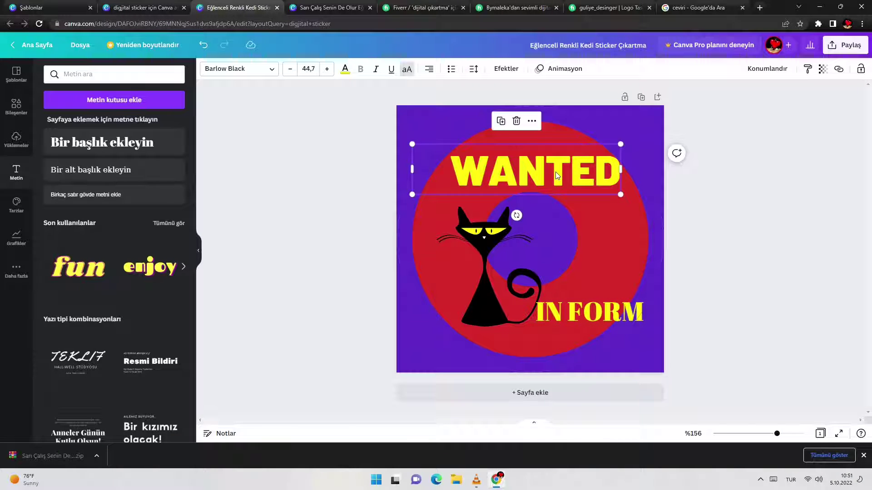
left_click(555, 171)
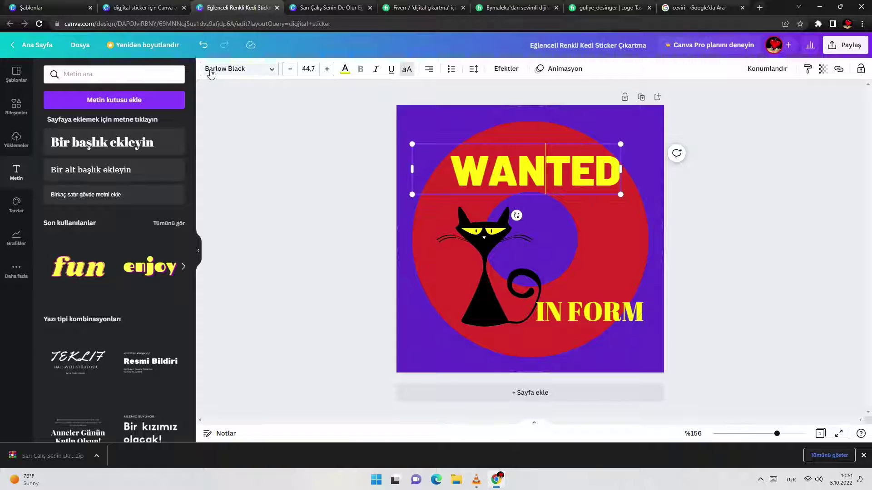
left_click(595, 314)
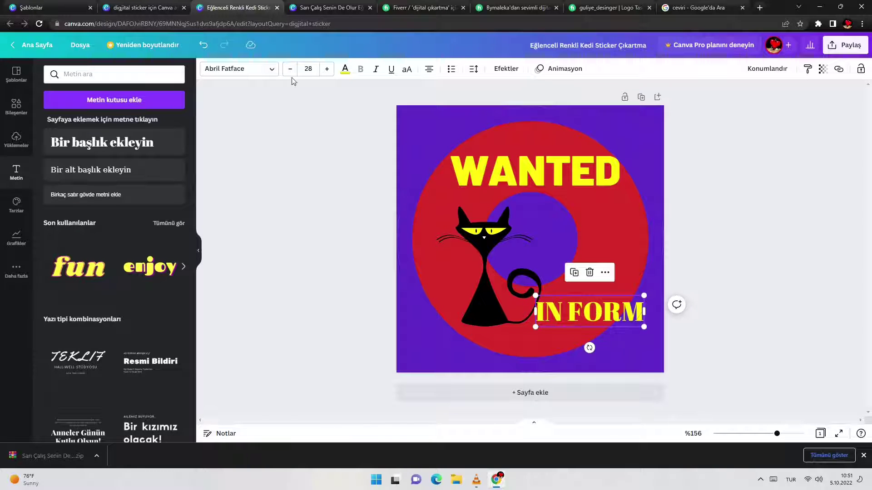
left_click(241, 69)
left_click(60, 118)
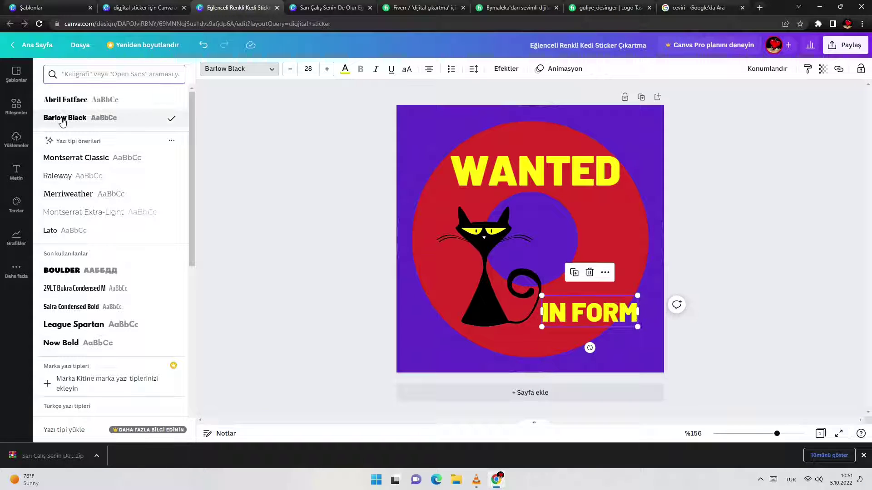
mouse_move(578, 317)
left_mouse_down()
mouse_move(535, 333)
mouse_move(561, 318)
left_mouse_up()
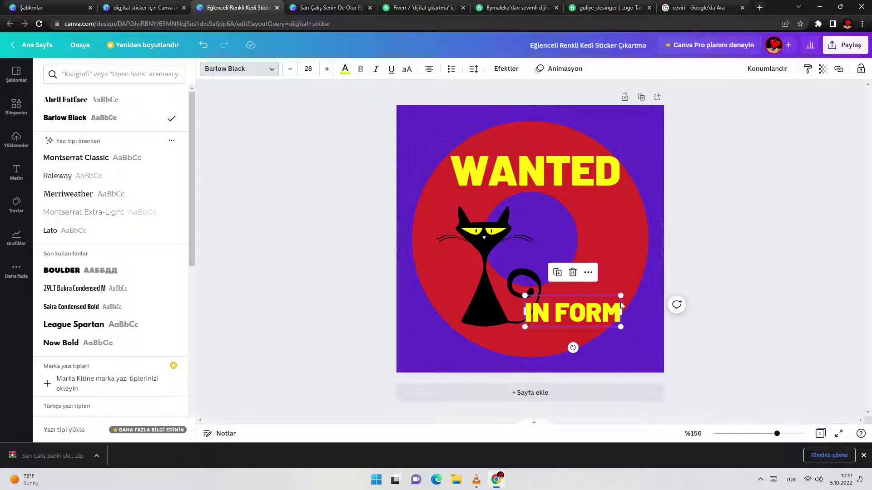
Apply the curve shape effect (Kıvır) to the "IN FORM" text with a curve value of -62.
mouse_move(620, 326)
left_mouse_down()
mouse_move(669, 361)
mouse_move(585, 307)
mouse_move(647, 335)
mouse_move(605, 328)
left_mouse_up()
left_click(346, 74)
left_click(499, 74)
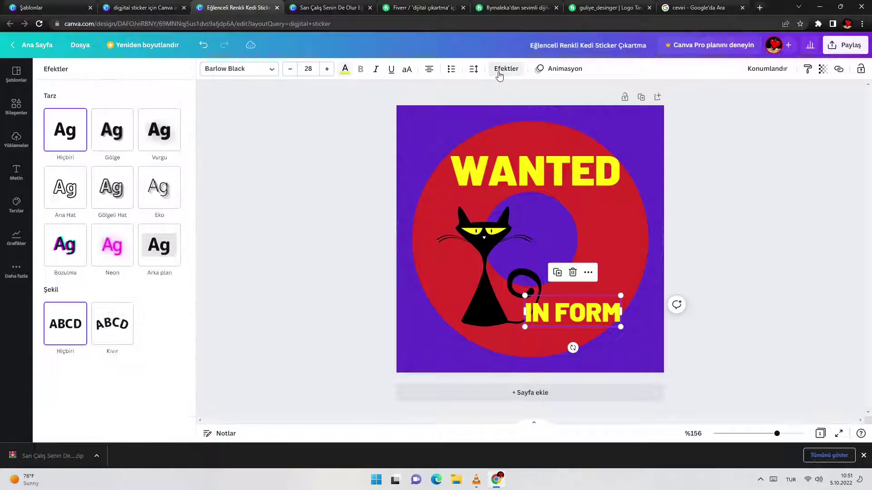
left_click(105, 333)
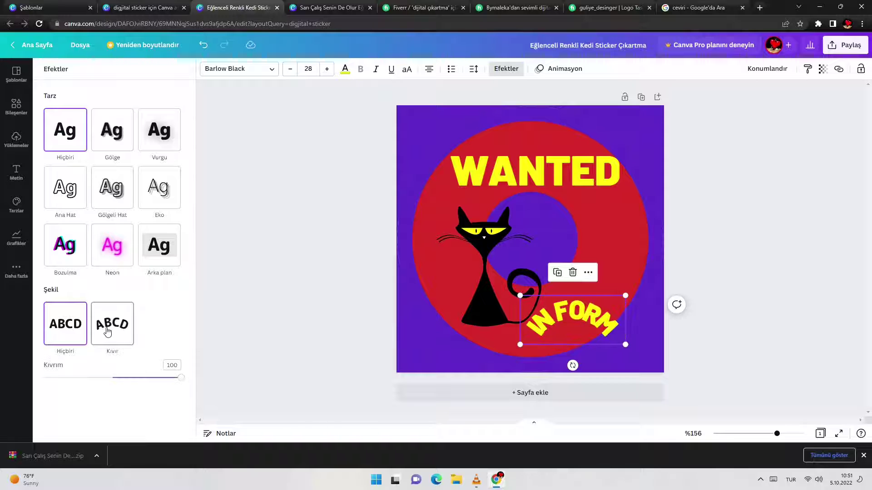
left_click_drag(182, 368, 69, 378)
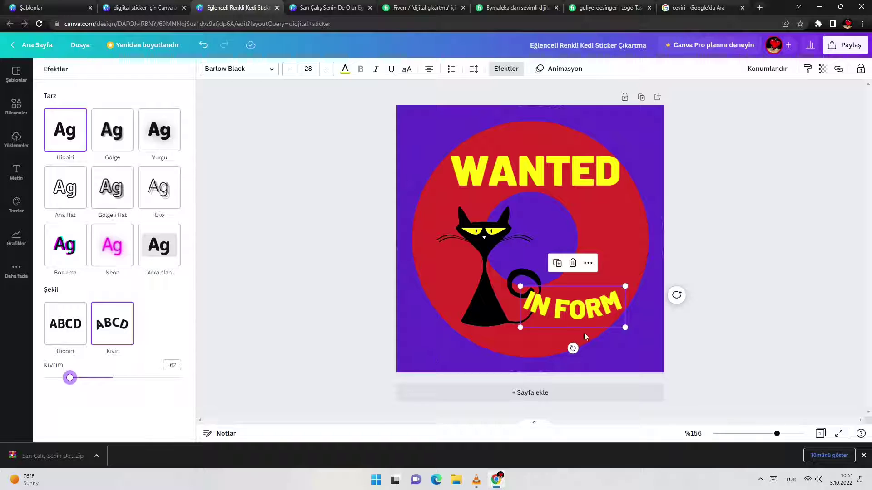
Rotate the "IN FORM" text to follow the red circle's lower-right edge and set its curve to -40.
left_click_drag(570, 349, 597, 340)
left_click_drag(579, 310, 591, 313)
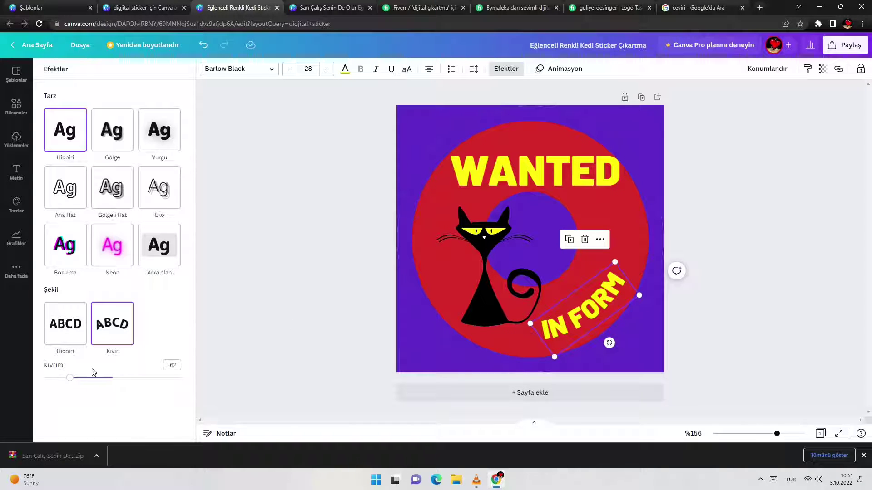
left_click_drag(95, 380, 84, 377)
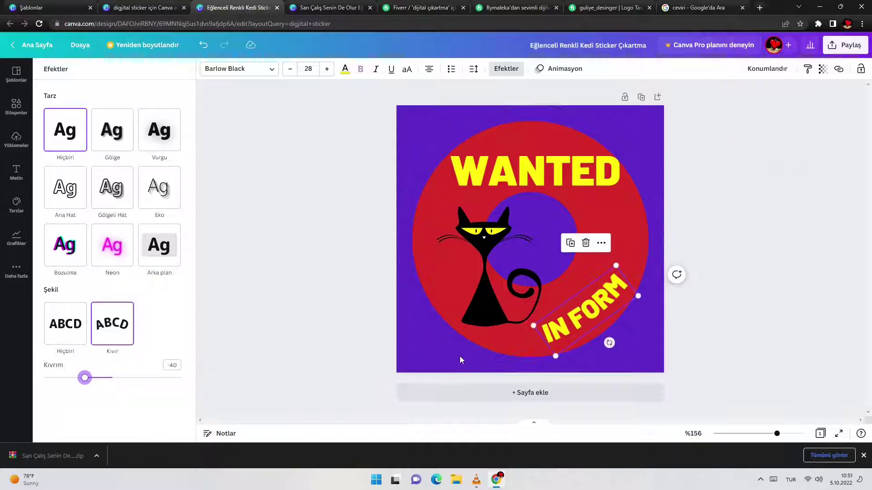
Enlarge the "IN FORM" text to size 33,5 and reposition it inside the red circle's lower-right edge.
mouse_move(555, 357)
left_mouse_down()
mouse_move(552, 375)
mouse_move(556, 363)
left_mouse_up()
mouse_move(590, 327)
left_mouse_down()
mouse_move(599, 300)
mouse_move(597, 313)
left_mouse_up()
left_click(778, 340)
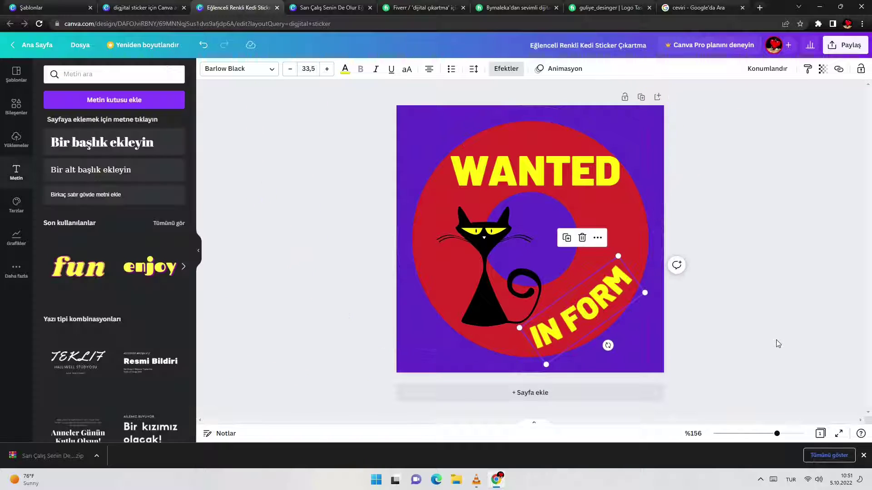
Download the finished cat sticker design as a PNG file.
left_click(846, 47)
left_click(741, 263)
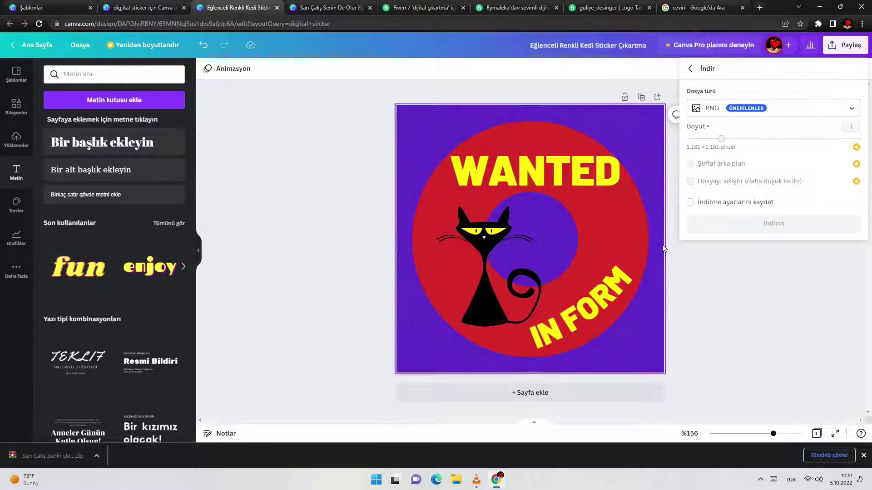
left_click(745, 229)
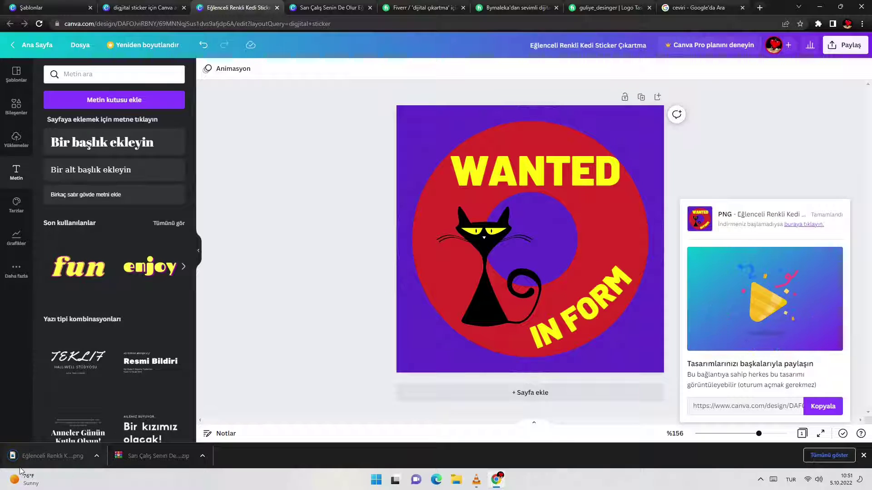
Return to the digital sticker template results and open the pink "HAPPY PRIDE" rainbow heart template.
left_click(324, 7)
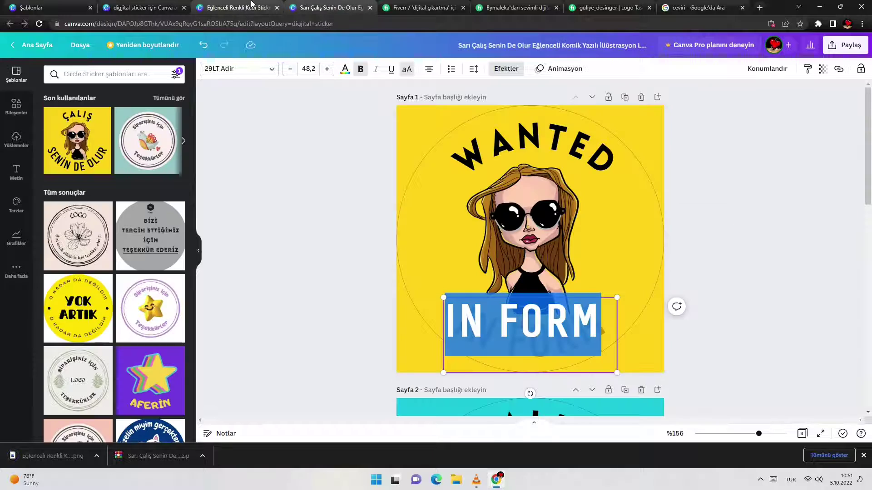
left_click(136, 7)
left_click(95, 6)
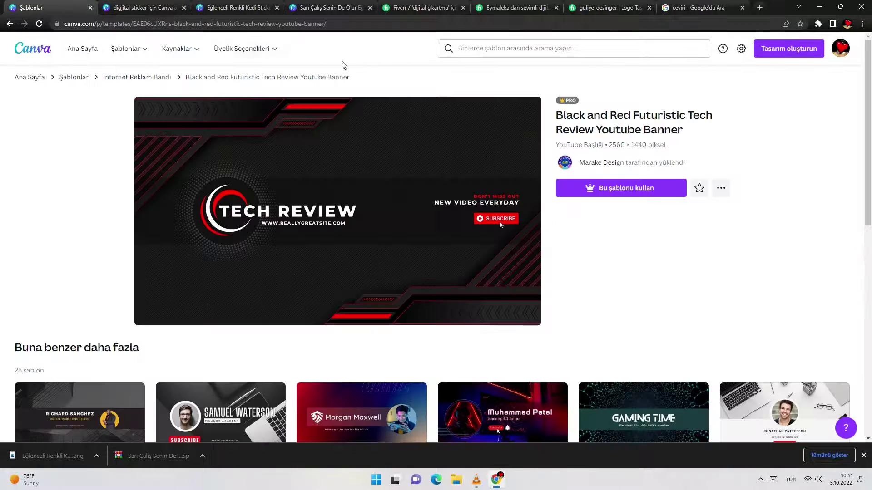
left_click(103, 5)
left_click(232, 6)
left_click(148, 5)
scroll(419, 264, "down", 6)
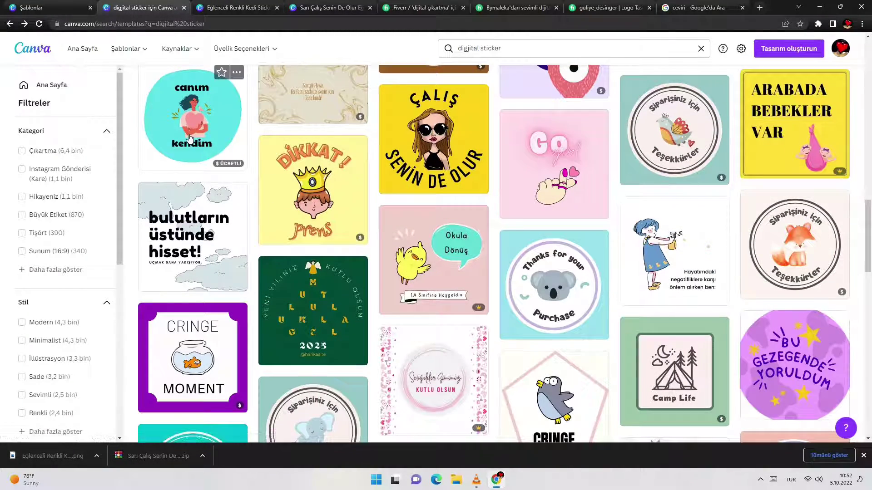
scroll(298, 212, "down", 5)
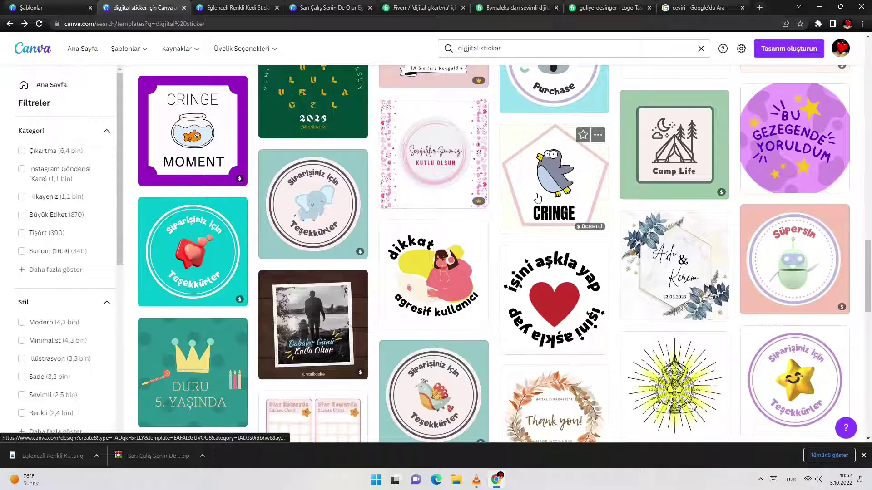
Replace the "HAPPY PRIDE" text beneath the heart with "IN FORM".
left_click(484, 323)
left_click(484, 322)
left_click(558, 327)
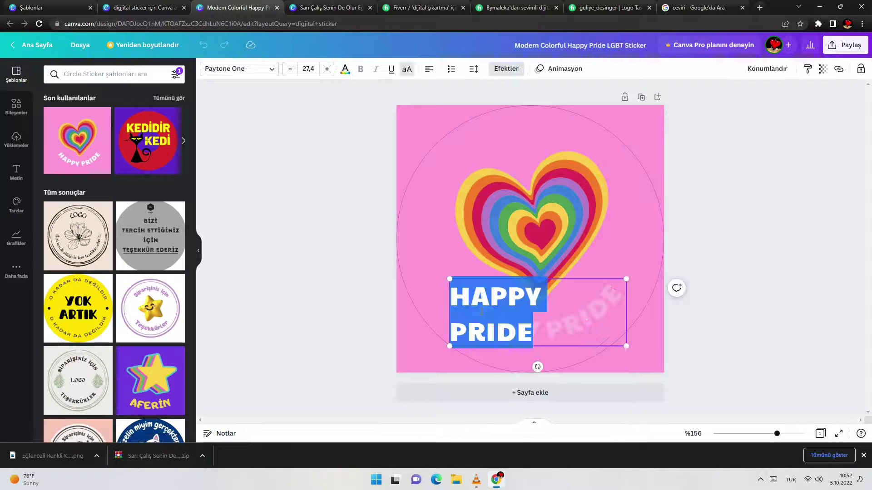
triple_click(558, 327)
key("BackSpace")
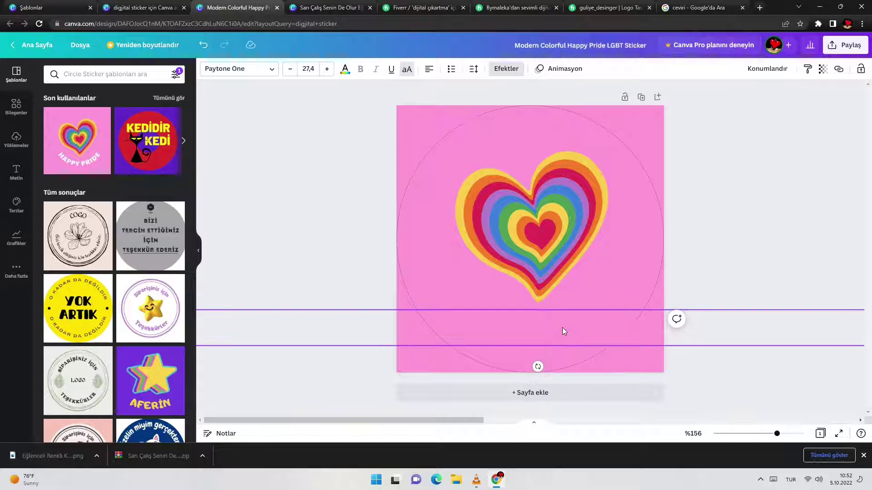
type("in")
key("BackSpace")
type("n")
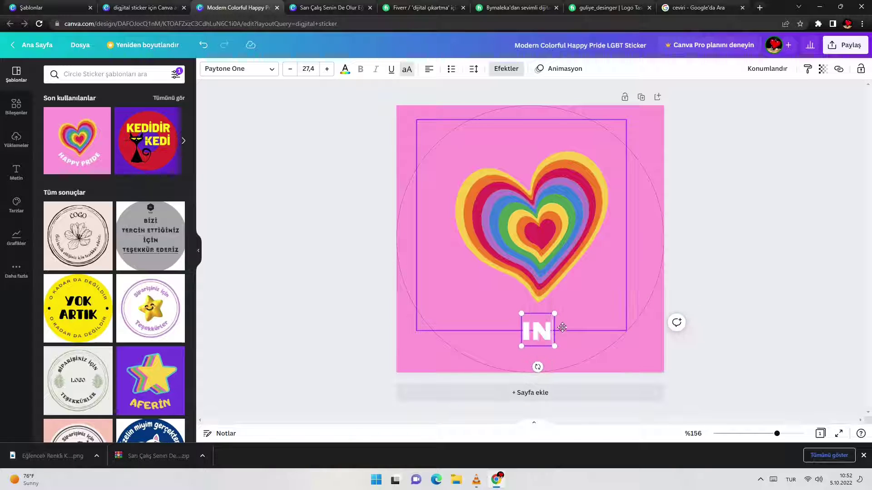
type(" for")
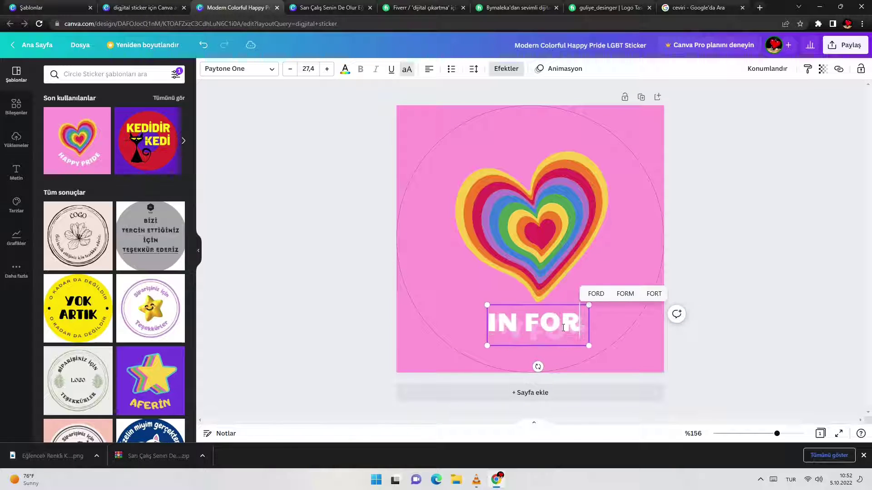
type("m")
Enlarge the curved "IN FORM" text to size 43,4 and centre it beneath the rainbow heart.
left_click_drag(588, 343, 605, 364)
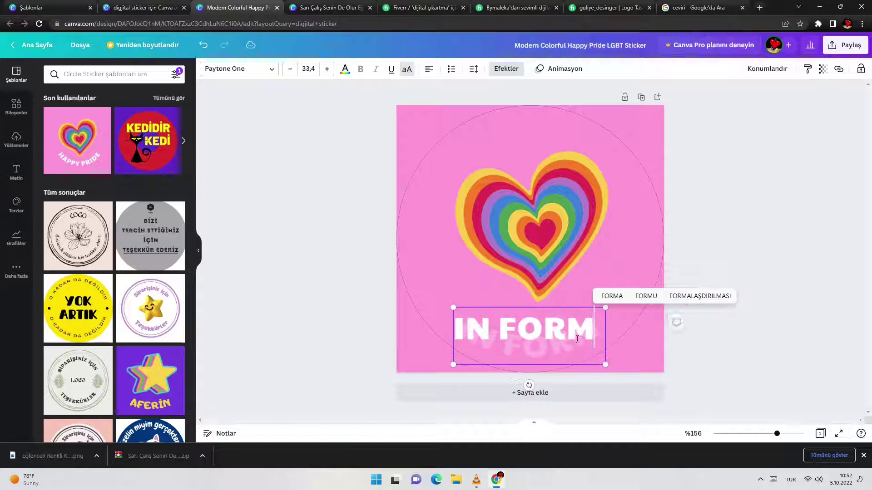
left_click_drag(545, 327, 558, 327)
left_click(792, 321)
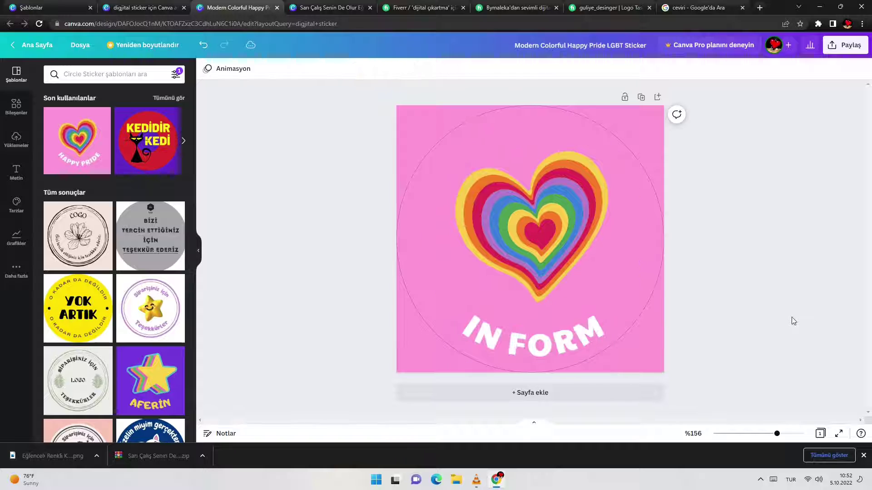
left_click(494, 335)
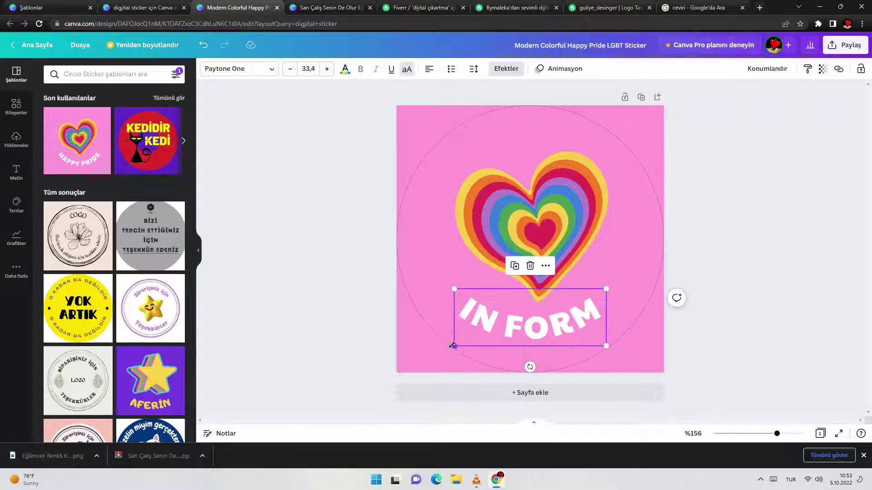
left_click_drag(458, 363, 408, 362)
left_click_drag(523, 335, 548, 334)
left_click(784, 306)
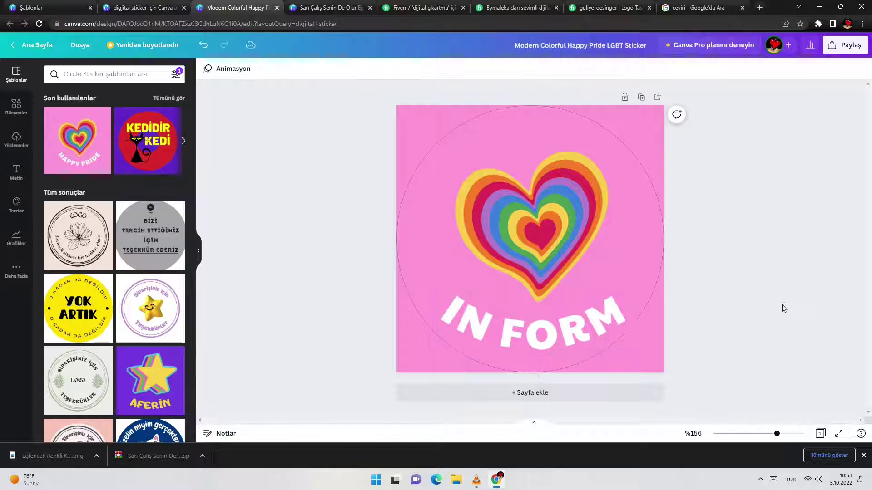
Add a heading reading "WANTED" to the heart sticker and set its font to Paytone One.
left_click(15, 172)
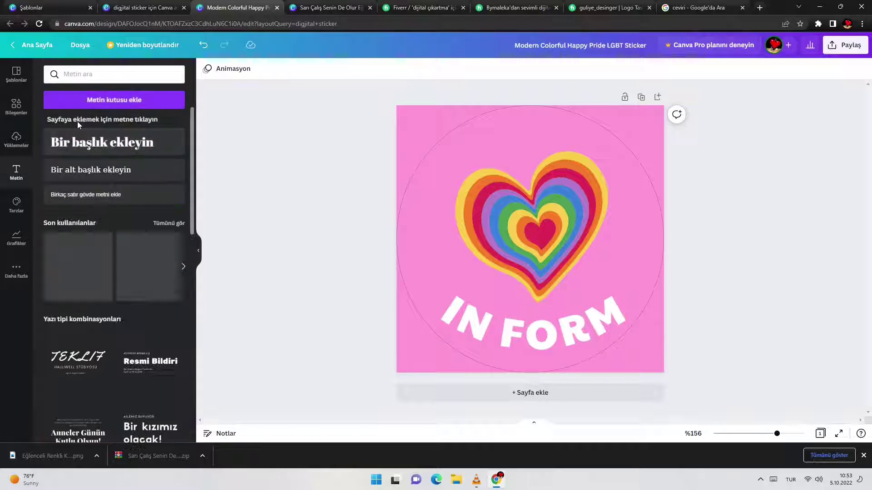
left_click(102, 142)
type("W")
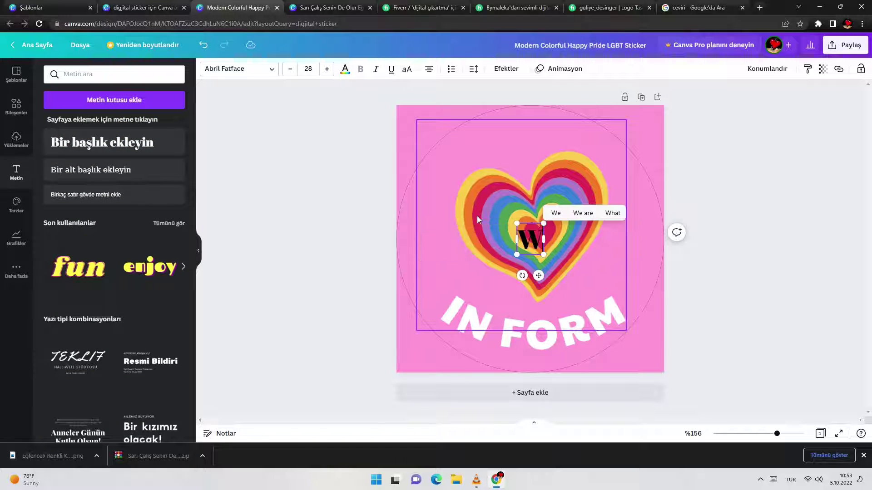
type("ANTED")
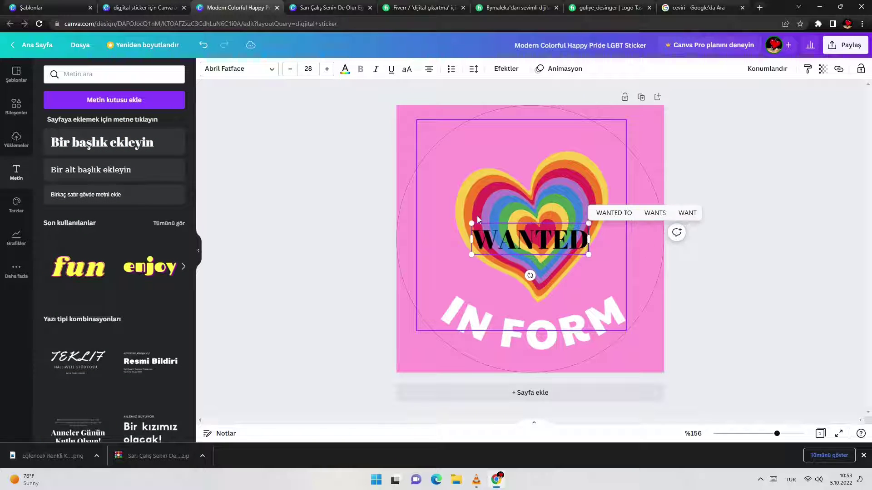
left_click(262, 73)
left_click(101, 115)
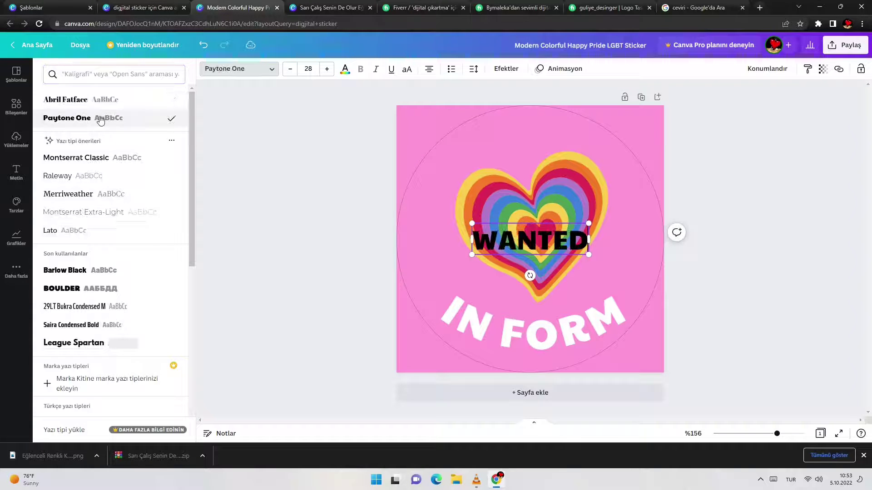
Enlarge the "WANTED" heading to size 43,6 and move it above the rainbow heart.
left_click_drag(471, 255, 405, 273)
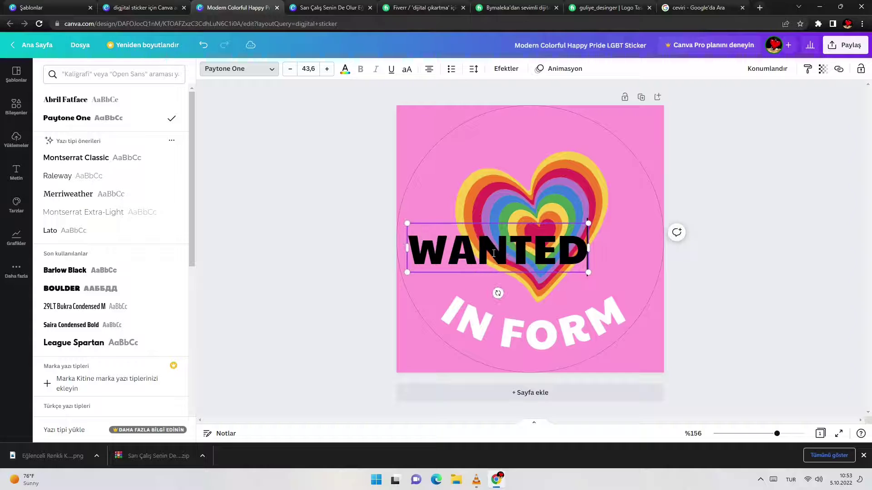
key("shift+Left")
key("shift+Left")
key("shift+Left")
left_click_drag(533, 225, 582, 111)
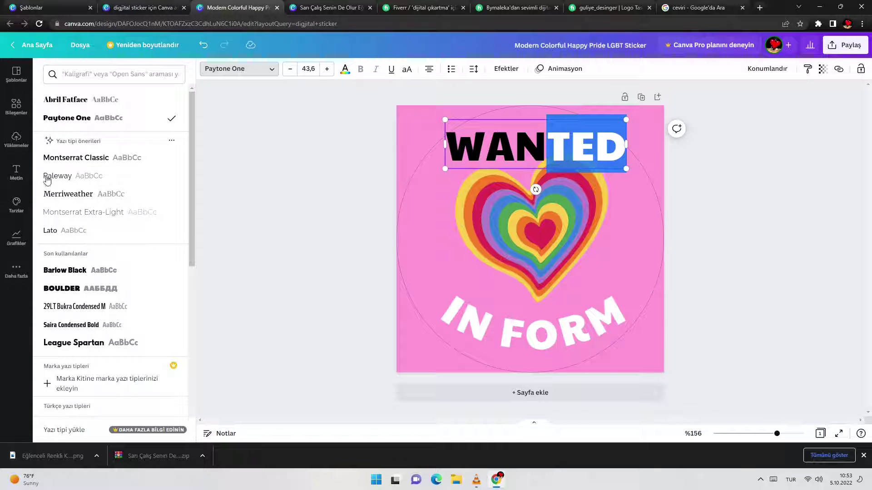
Apply the curve shape effect (Kıvır) to the "WANTED" text with a curve value of 44.
left_click(505, 69)
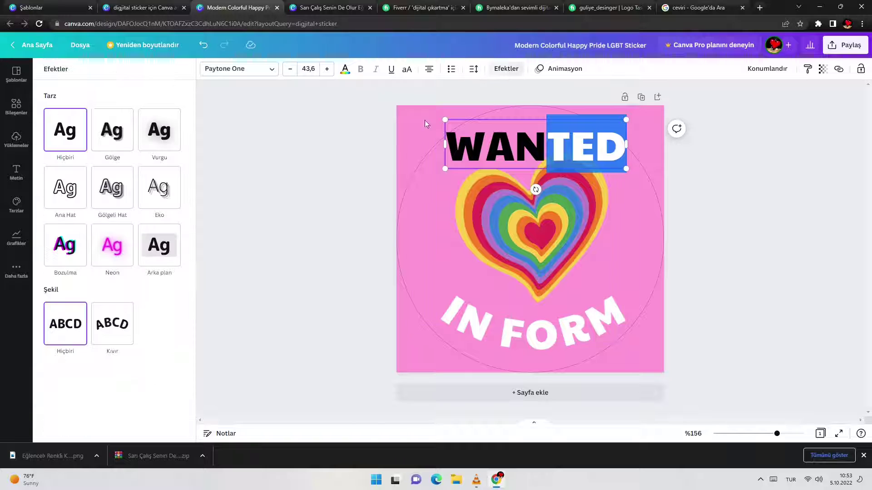
left_click(112, 323)
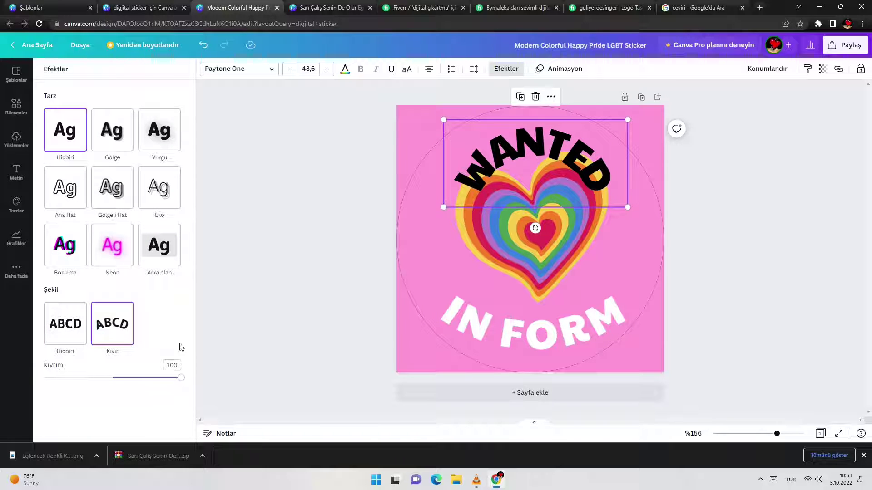
left_click_drag(168, 379, 142, 378)
Reduce the curved "WANTED" text to size 36,9 and centre it between the heart and the sticker's upper edge.
left_click_drag(512, 186, 512, 177)
left_click_drag(440, 175, 506, 142)
left_click_drag(443, 175, 469, 170)
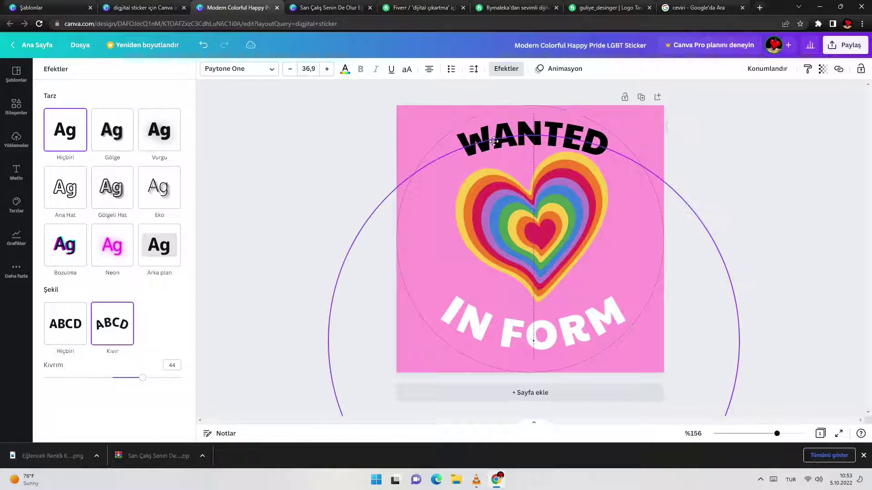
left_click(803, 304)
Change the "WANTED" text colour to white.
left_click(574, 154)
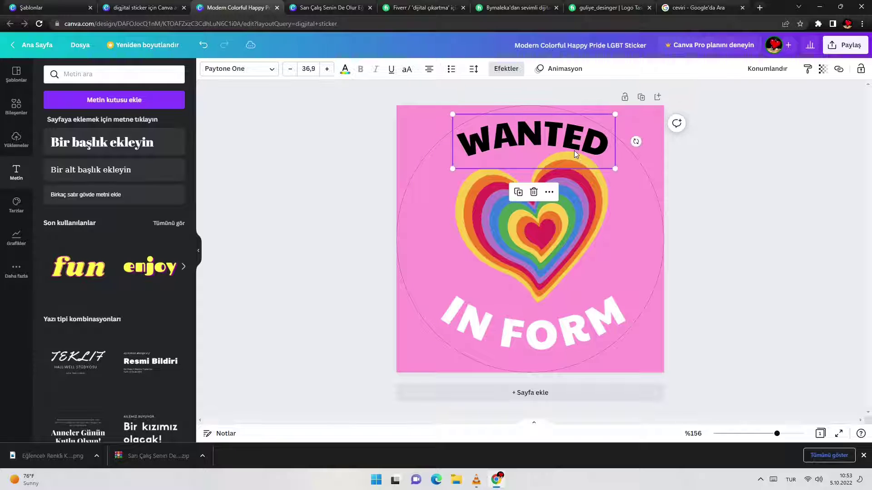
left_click(345, 69)
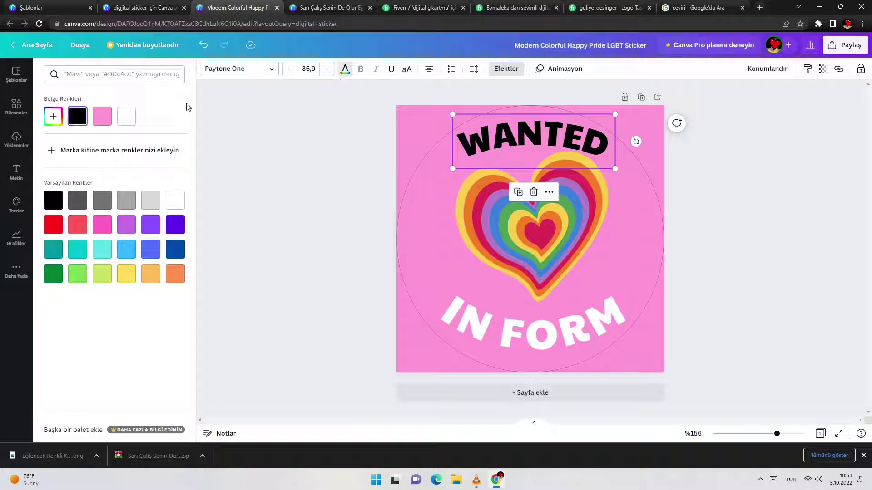
left_click(131, 123)
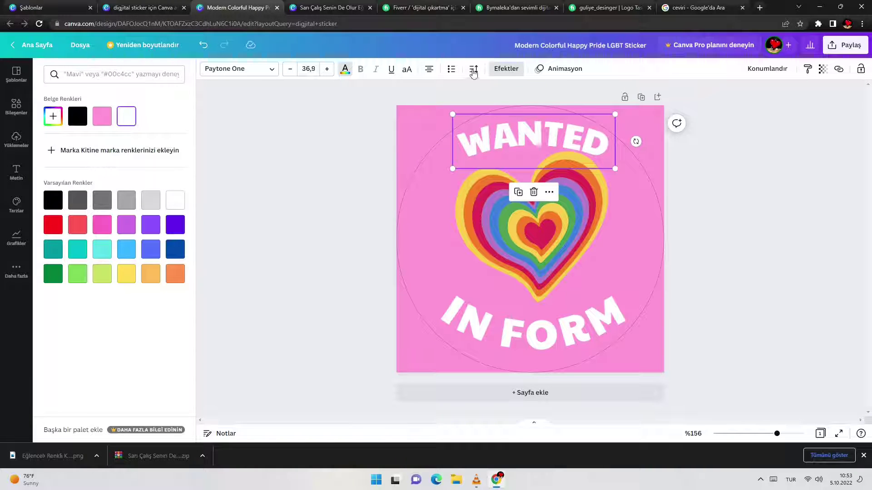
Apply the Vurgu shadow effect at maximum intensity to both the "WANTED" and "IN FORM" texts.
left_click(506, 69)
left_click(163, 142)
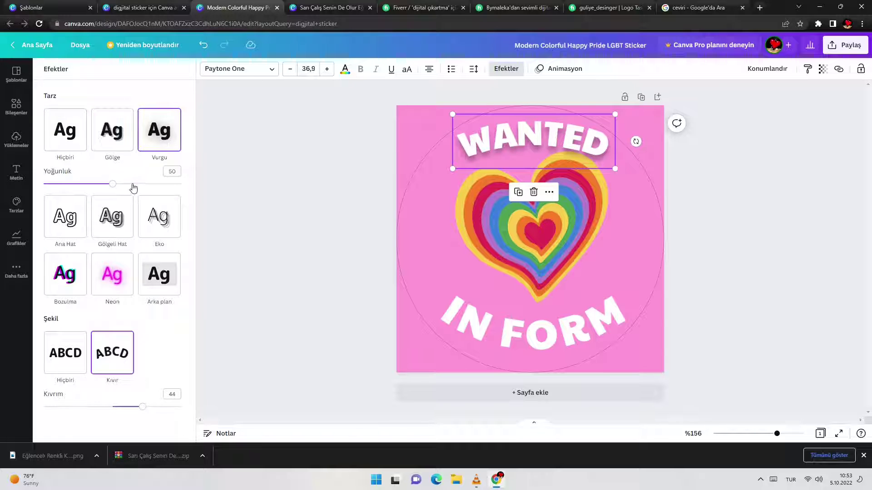
left_click_drag(132, 186, 191, 191)
left_click(497, 349)
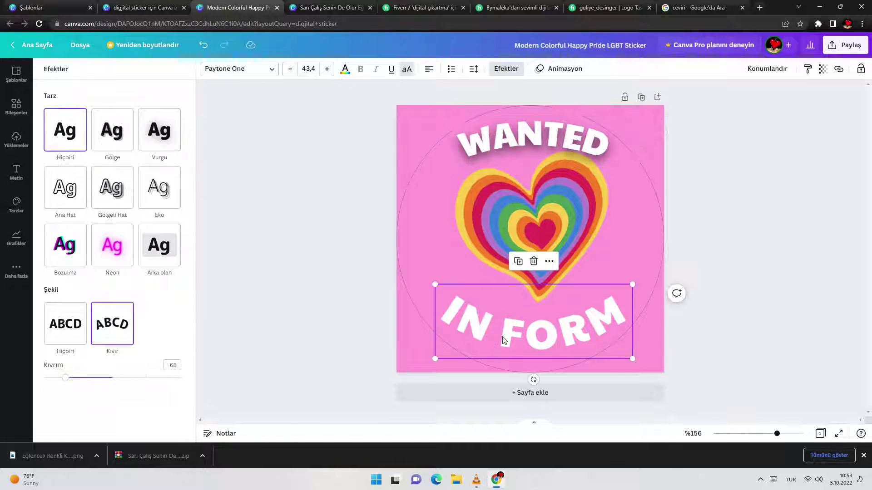
left_click(165, 143)
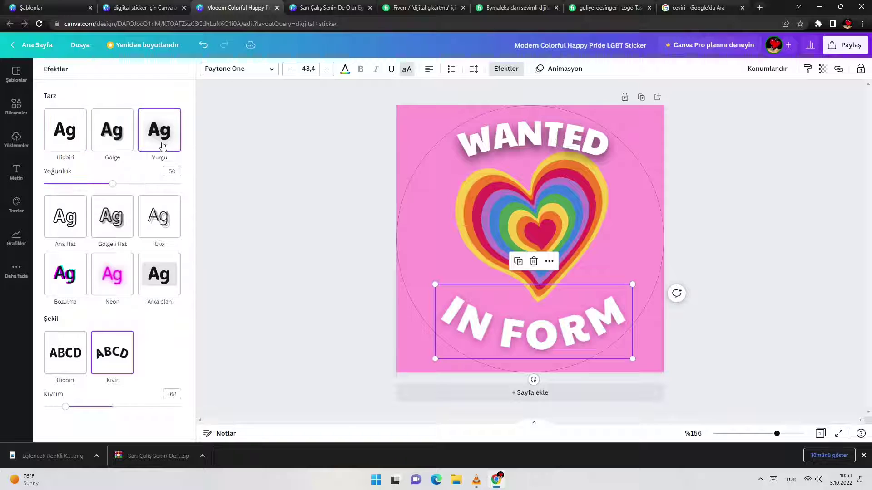
left_click_drag(128, 191, 209, 190)
left_click(848, 275)
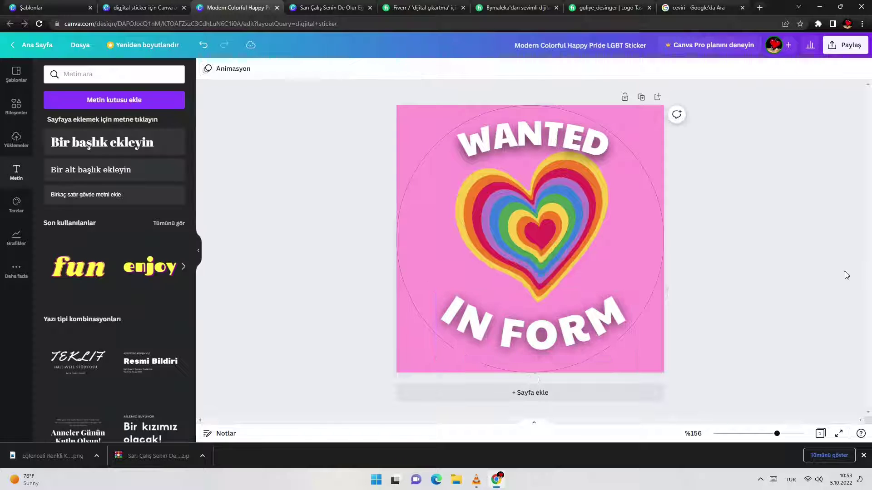
Download the rainbow heart sticker design as a PNG file.
left_click(848, 46)
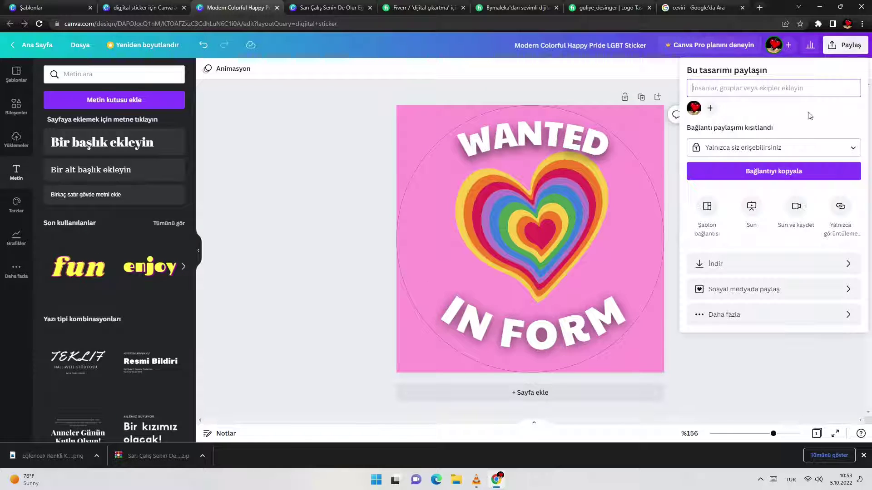
left_click(753, 211)
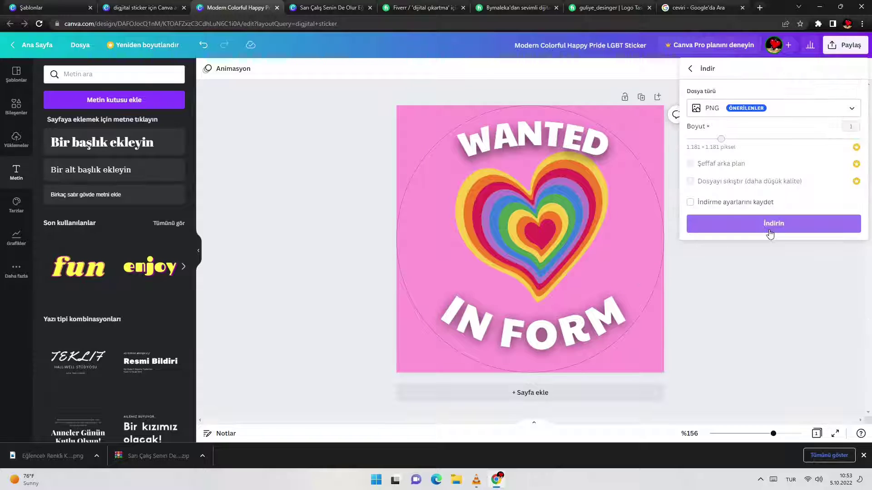
left_click(761, 227)
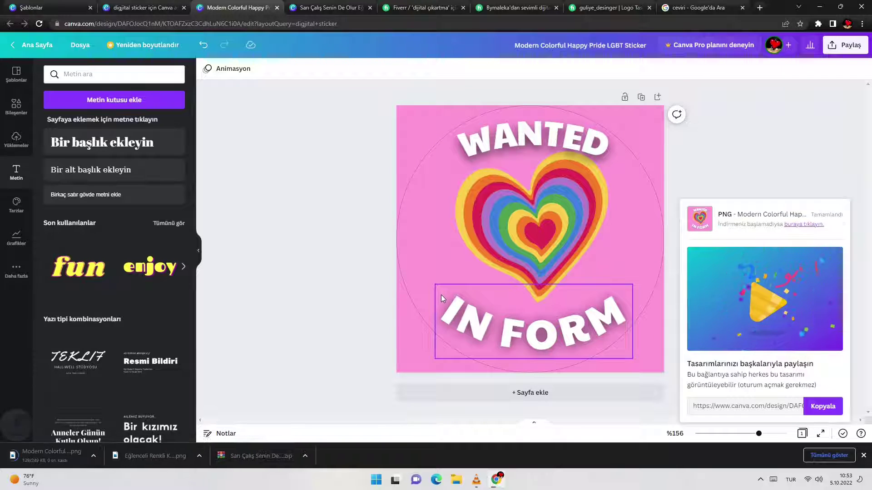
Close the two sticker design tabs and the digital sticker template results tab.
left_click(277, 8)
left_click(277, 8)
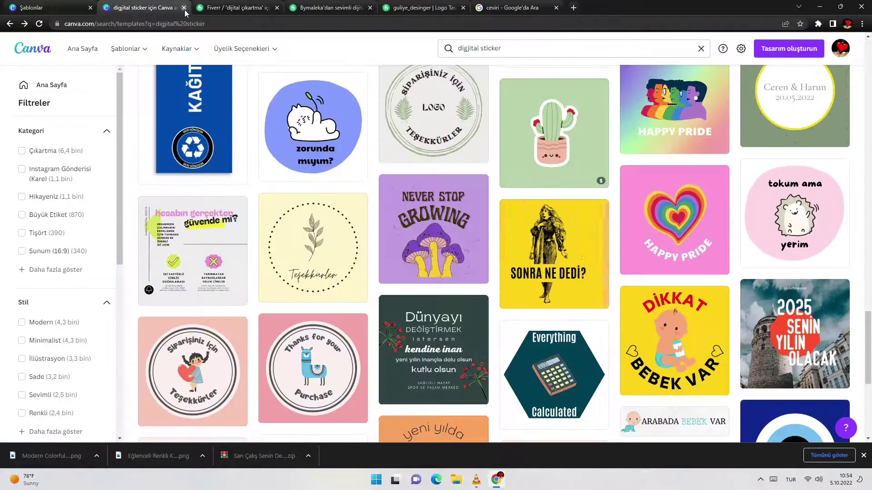
left_click(184, 8)
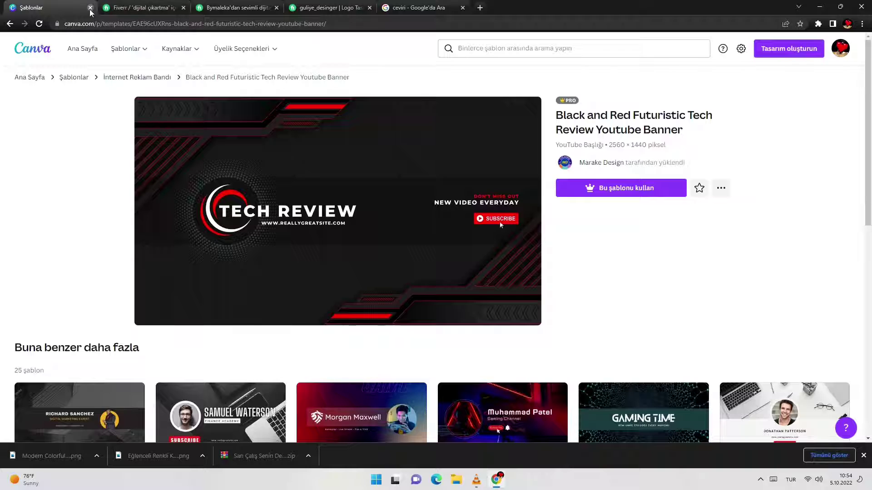
Close the Canva template tab and start creating a new gig from the Fiverr seller profile.
left_click(90, 8)
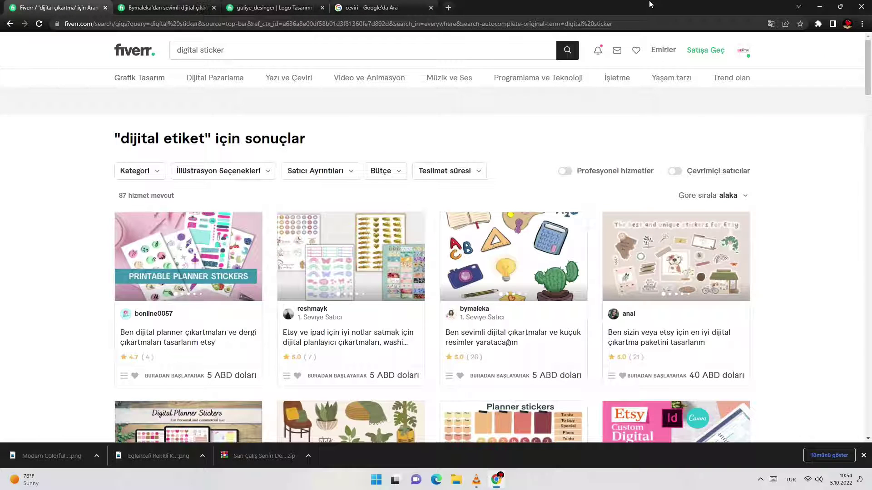
left_click(273, 7)
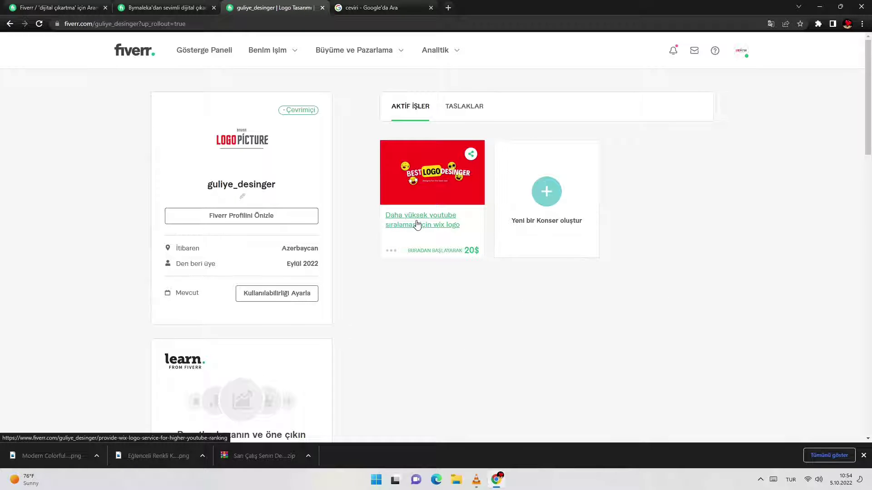
left_click(548, 215)
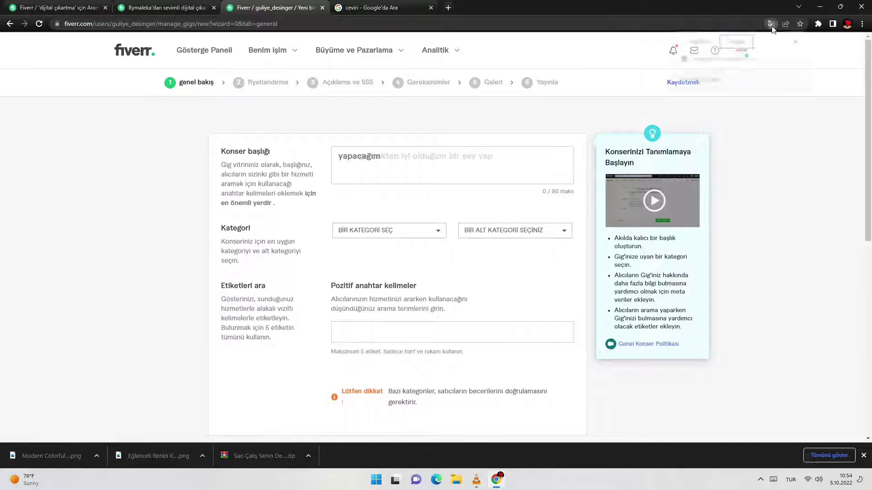
Show the other seller's digital sticker gig page in English and copy its gig title.
left_click(193, 8)
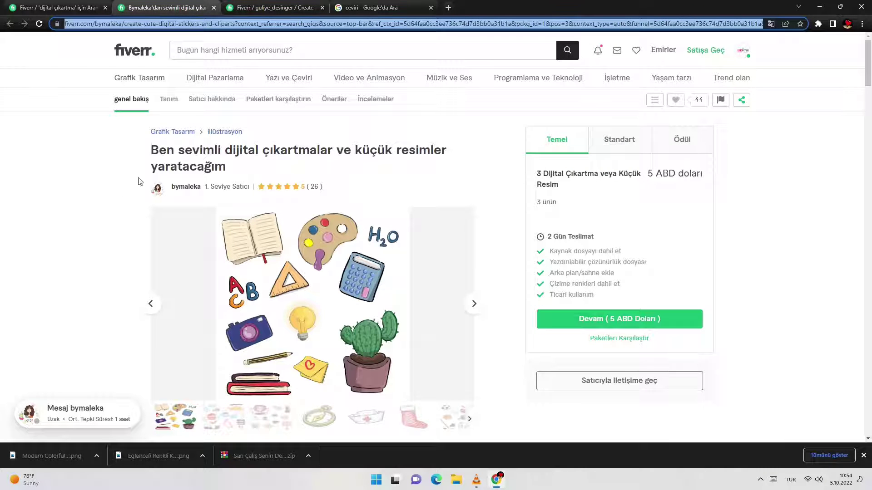
left_click(770, 24)
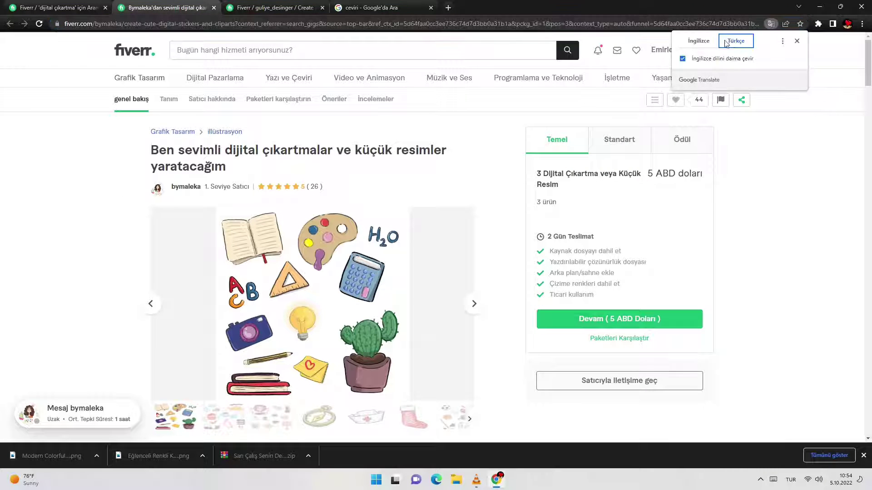
left_click(698, 41)
triple_click(195, 150)
right_click(194, 149)
left_click(207, 158)
Paste "I will create cute digital stickers and cliparts" as the title of the new gig.
left_click(390, 4)
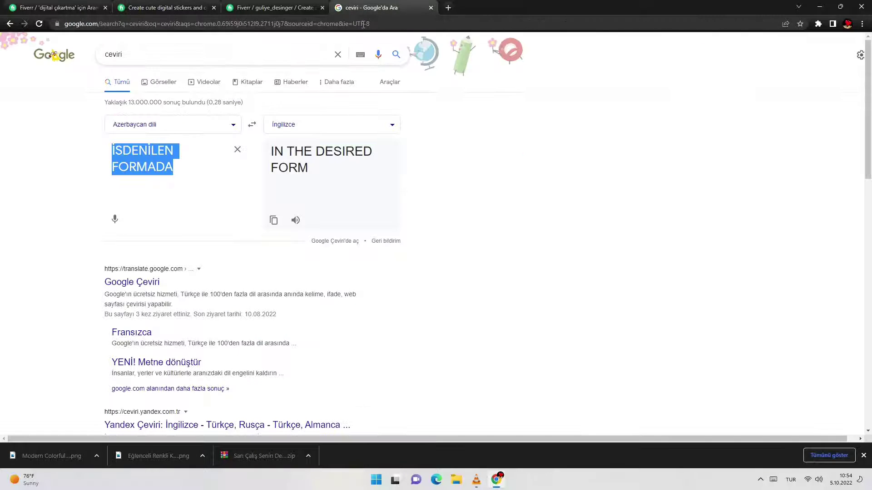
left_click(274, 12)
right_click(379, 156)
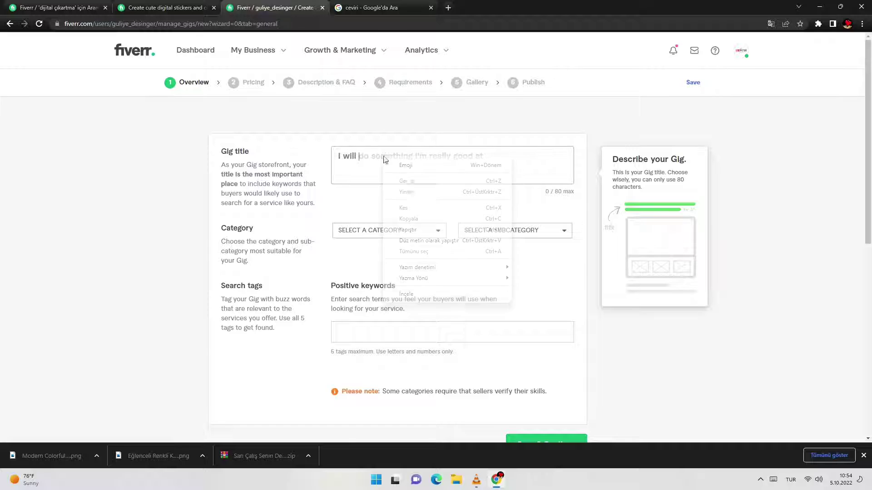
left_click(412, 230)
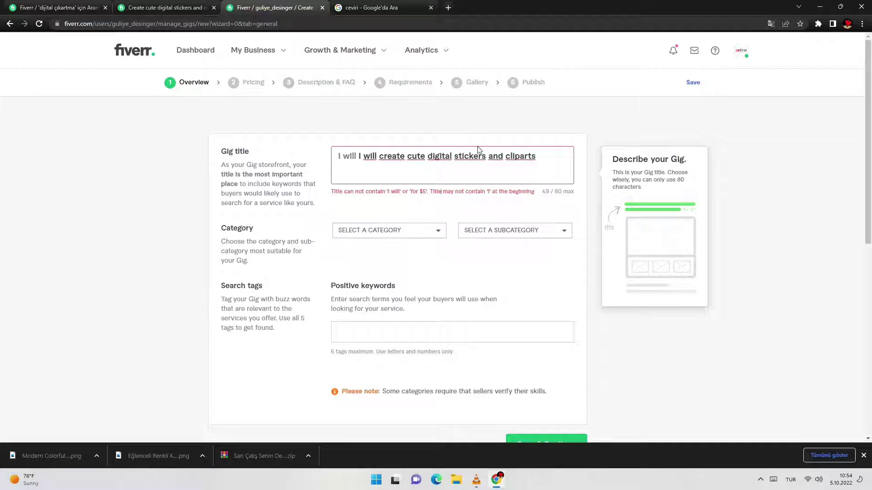
Replace the text in Google's translator with the copied English gig title and translate it into Turkish.
left_click(371, 7)
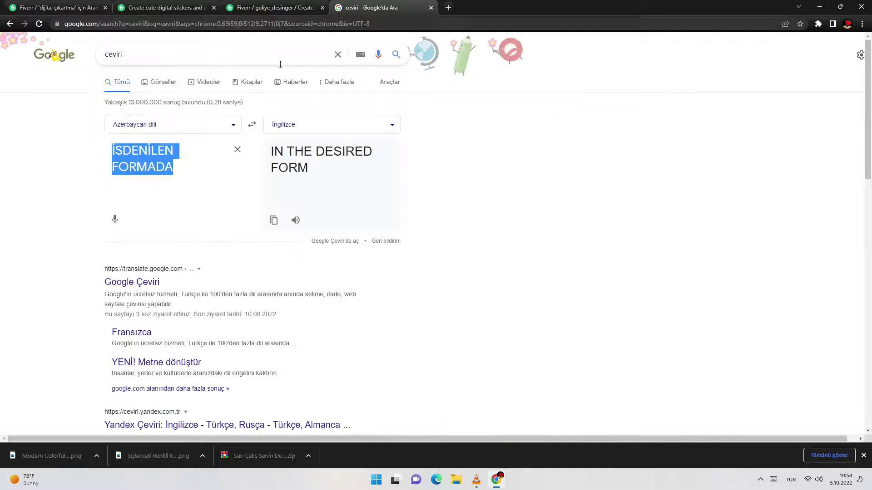
left_click(237, 150)
left_click(253, 127)
right_click(172, 151)
left_click(200, 205)
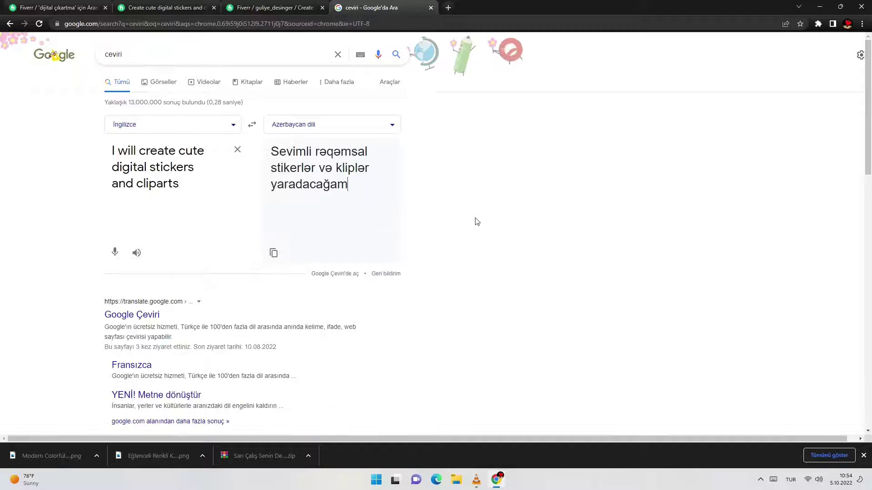
left_click(318, 130)
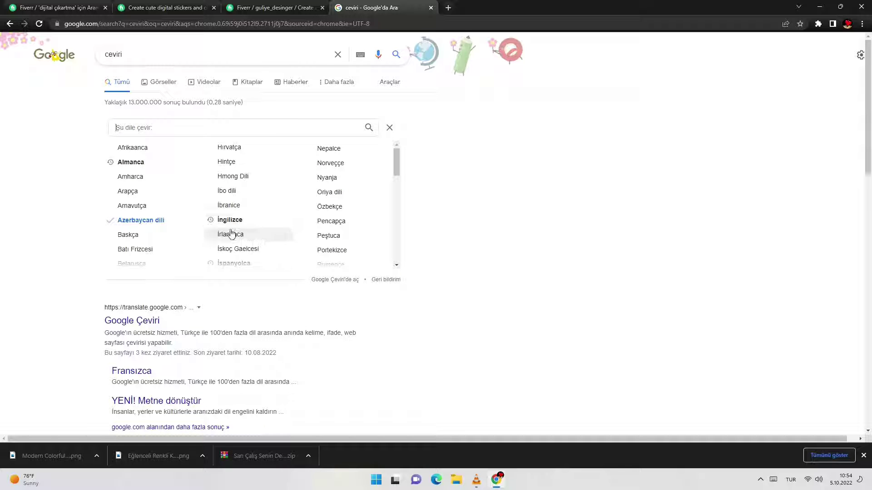
scroll(245, 220, "down", 1)
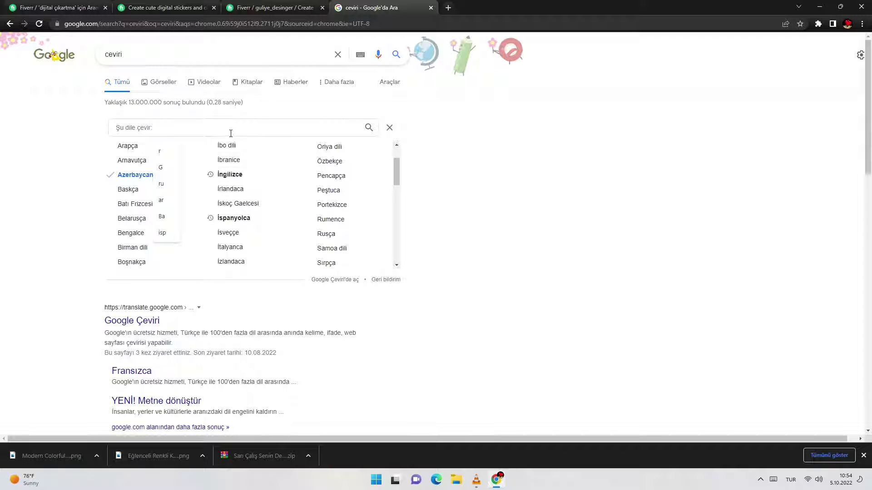
type("t")
left_click(212, 201)
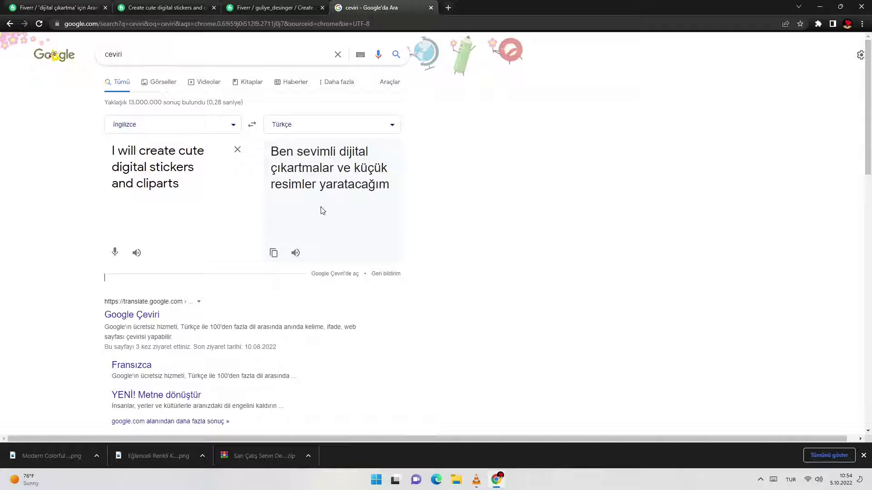
Swap the translation to Turkish–English and, using the US English keyboard layout, insert "isteye uygun" after "Ben".
left_click(251, 124)
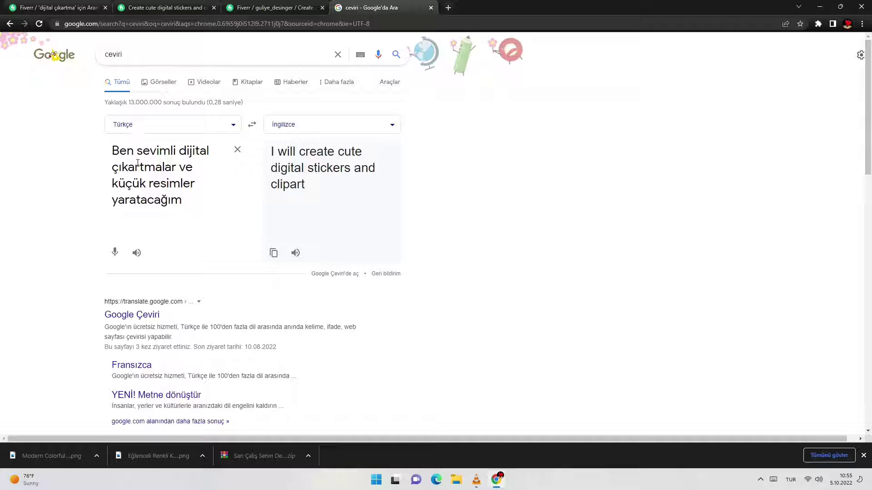
type("i")
key("BackSpace")
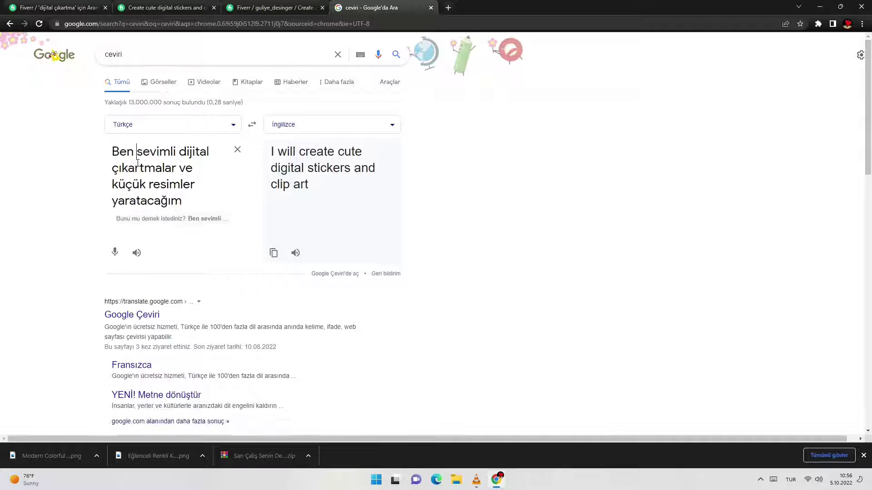
left_click(786, 480)
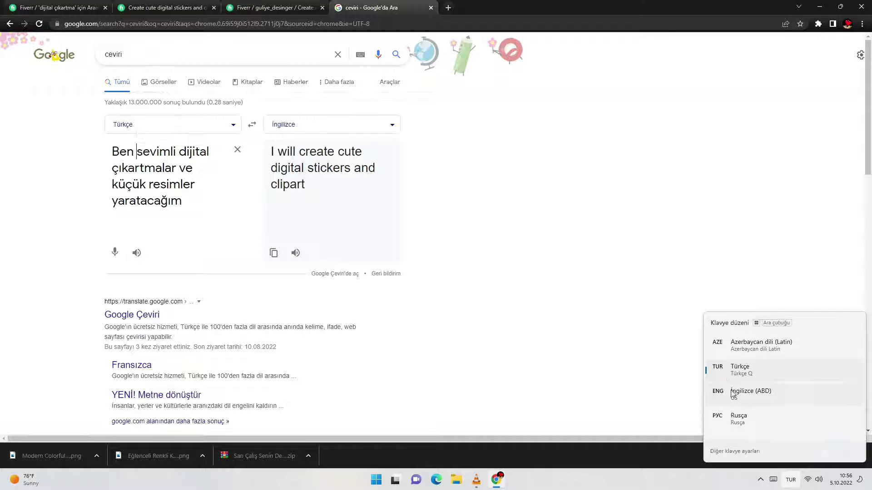
left_click(730, 392)
type("istey")
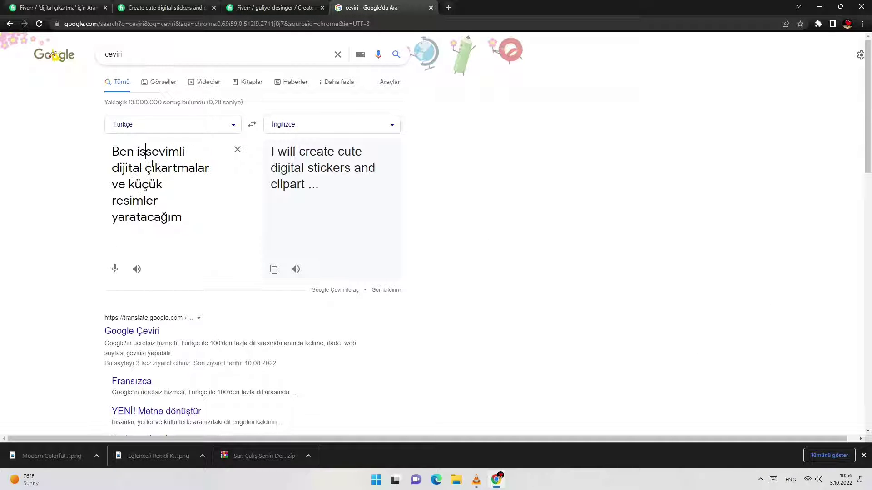
type("e uygun n")
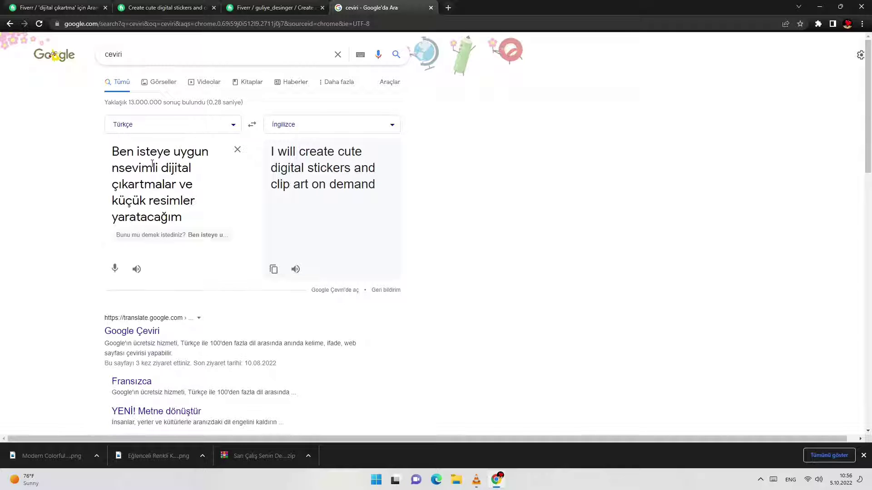
key("BackSpace")
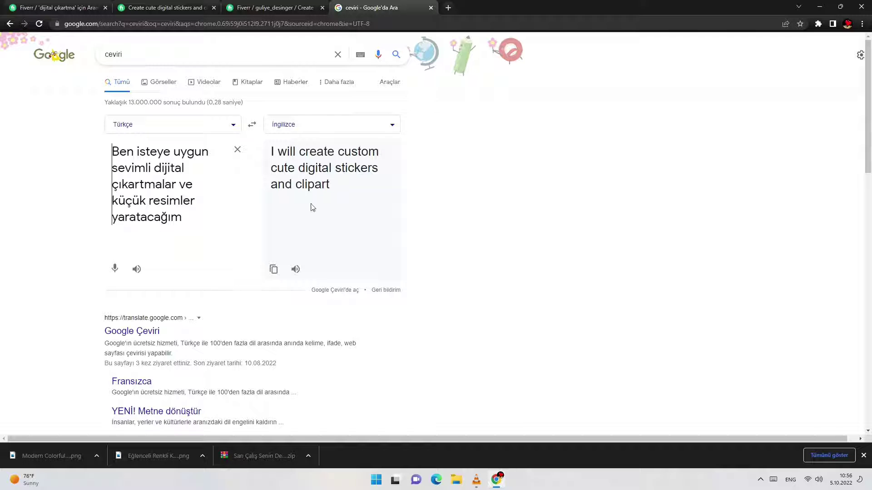
Copy the English translation and replace the gig title with "I will create custom cute digital stickers and clipart".
left_click(273, 269)
left_click(165, 8)
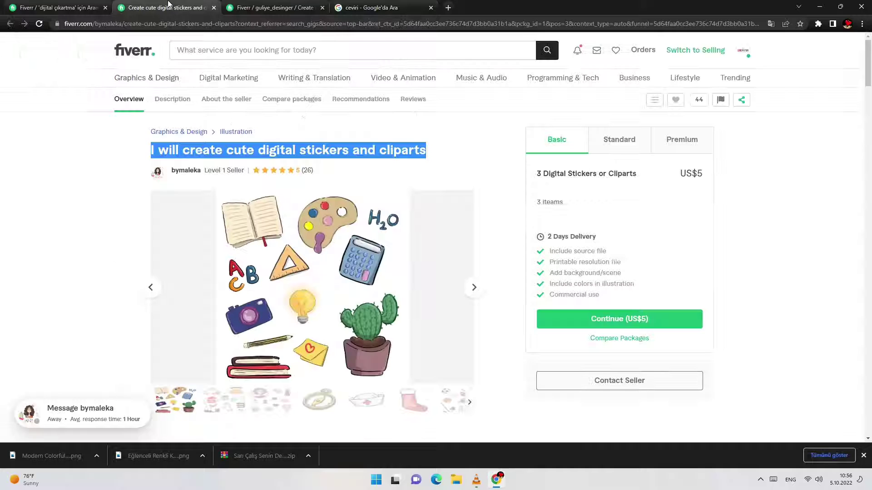
left_click(282, 4)
left_click(546, 163)
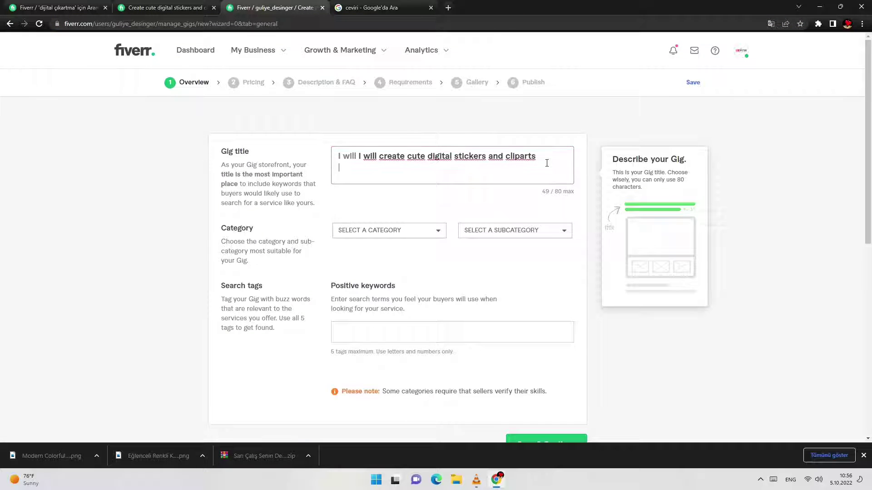
triple_click(514, 156)
right_click(513, 156)
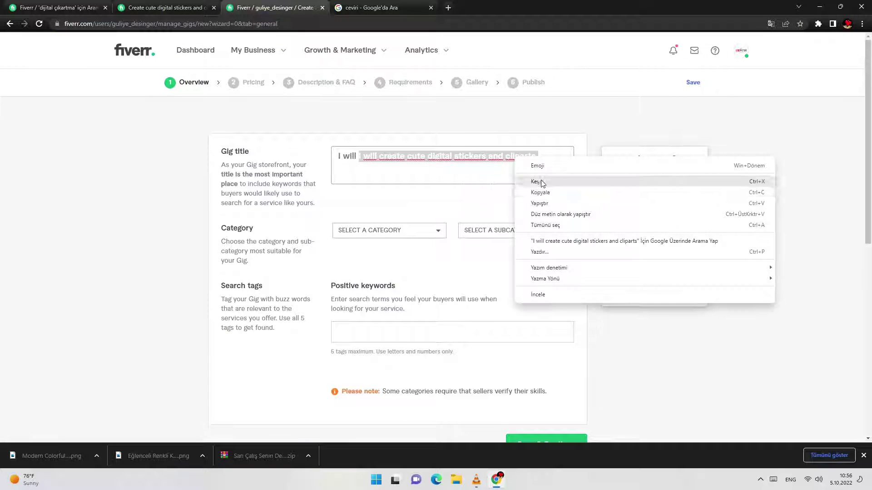
left_click(550, 207)
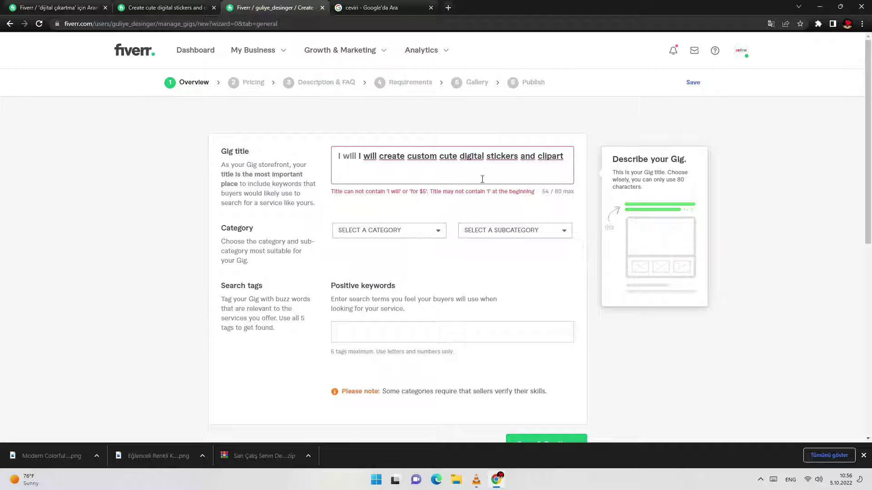
Go back from the gig form to the seller profile and reopen a blank new gig form.
left_click(145, 8)
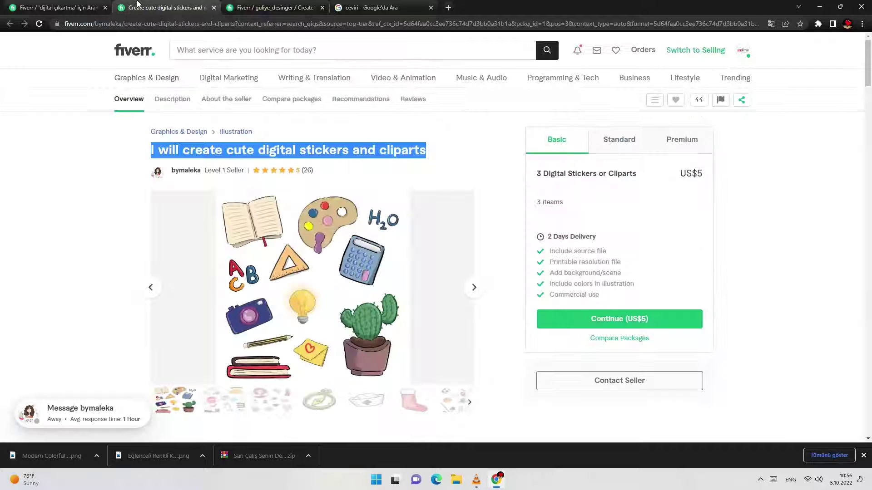
key("ctrl+Tab")
left_click(9, 23)
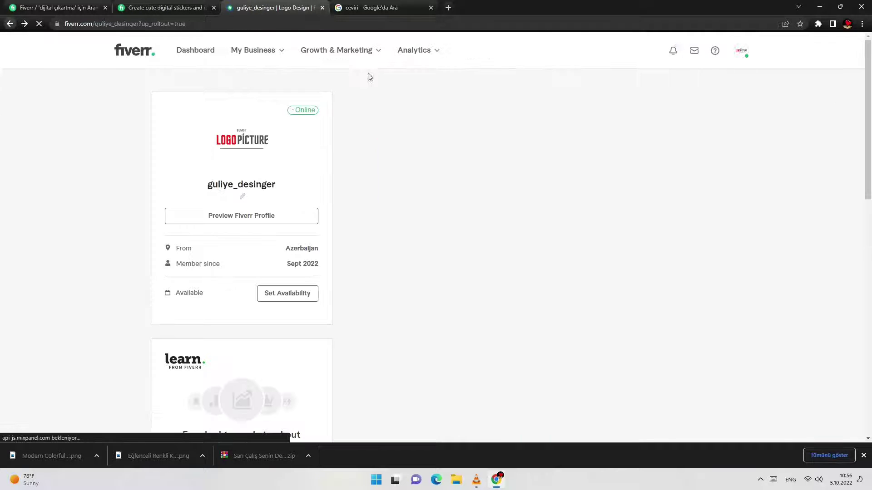
left_click(188, 4)
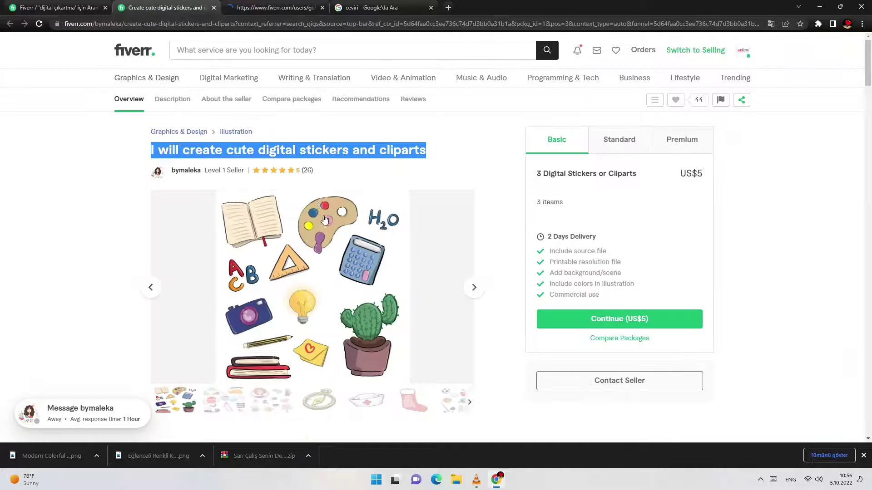
left_click(236, 5)
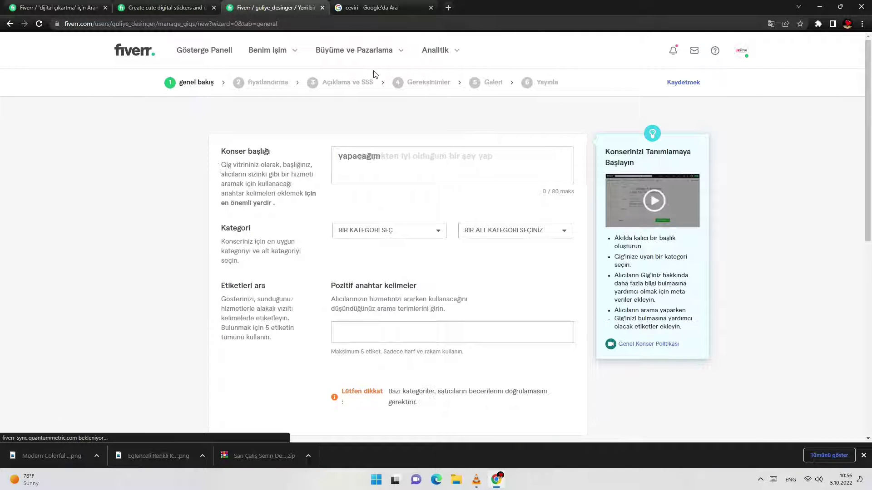
Paste "I will create custom cute digital stickers and clipart" into the title of the reopened gig form.
right_click(455, 170)
left_click(442, 157)
right_click(443, 155)
left_click(477, 226)
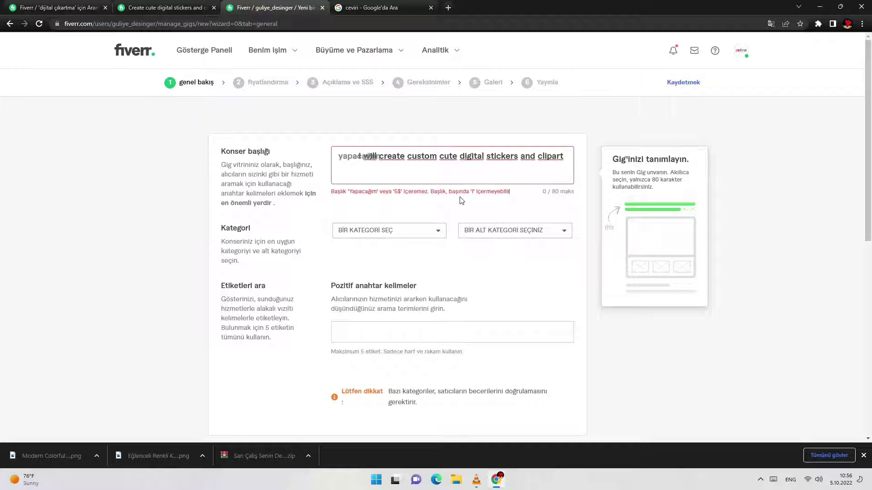
Remove "Ben" from the start of the Turkish sentence in Google's translator and copy the English translation.
left_click(189, 6)
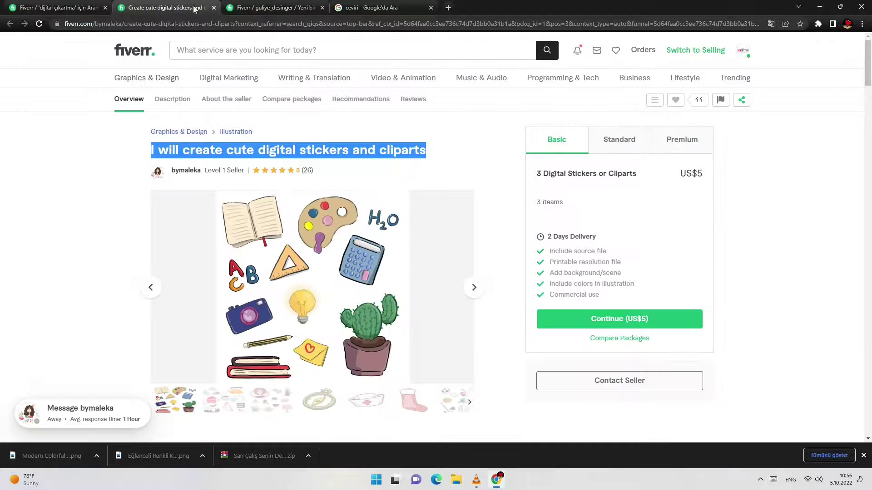
left_click(59, 7)
left_click(273, 7)
left_click(367, 5)
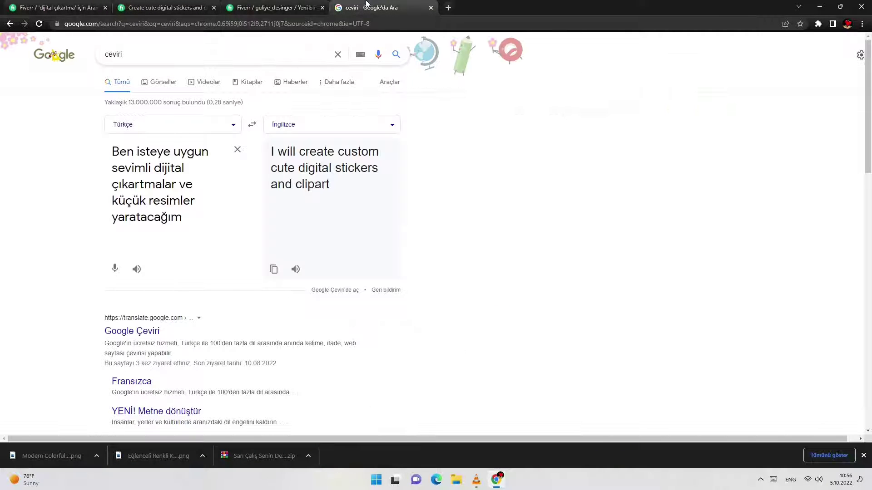
triple_click(130, 152)
left_click(133, 152)
left_click_drag(133, 152, 102, 155)
key("BackSpace")
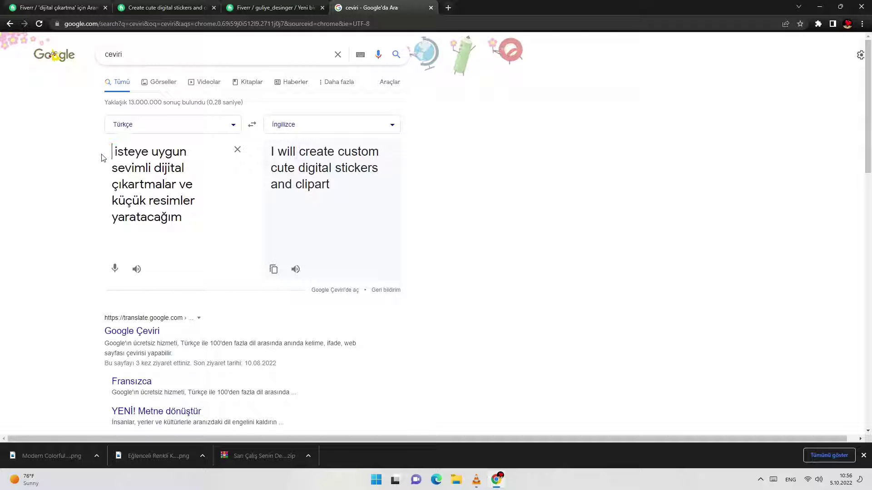
left_click(274, 271)
Replace the title in the Fiverr gig form with the newly copied translation.
left_click(255, 8)
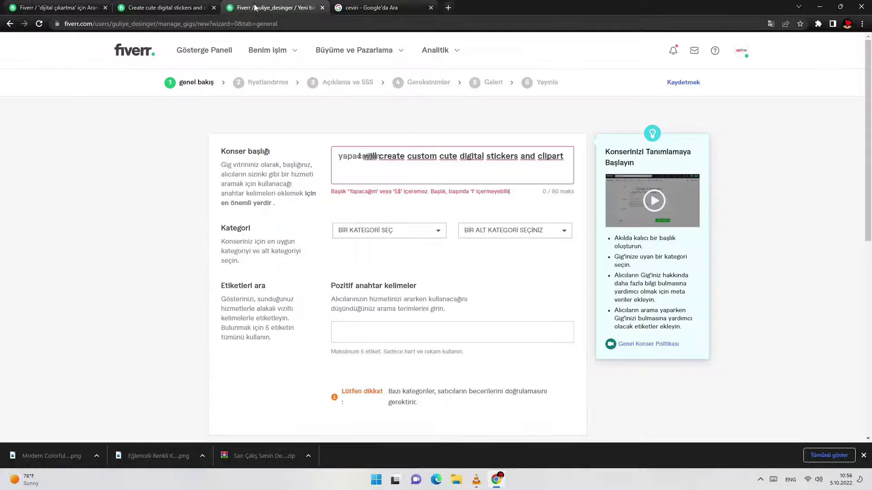
left_click_drag(565, 156, 360, 156)
right_click(478, 160)
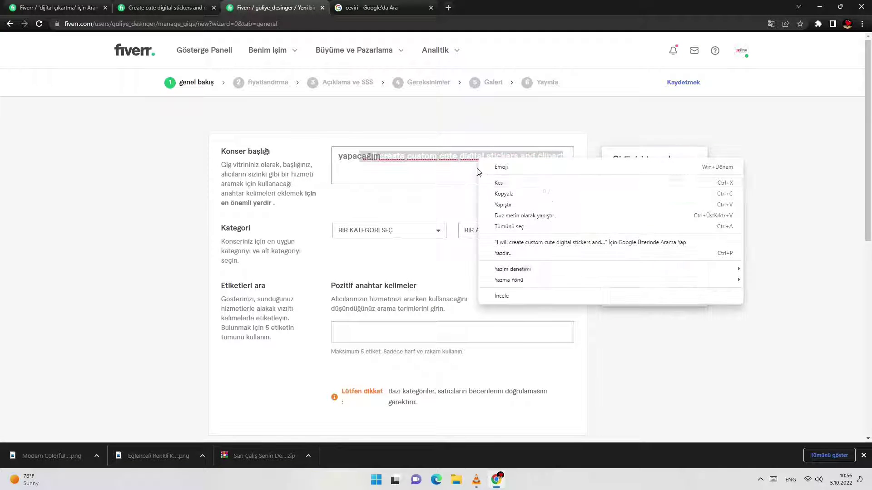
left_click(503, 204)
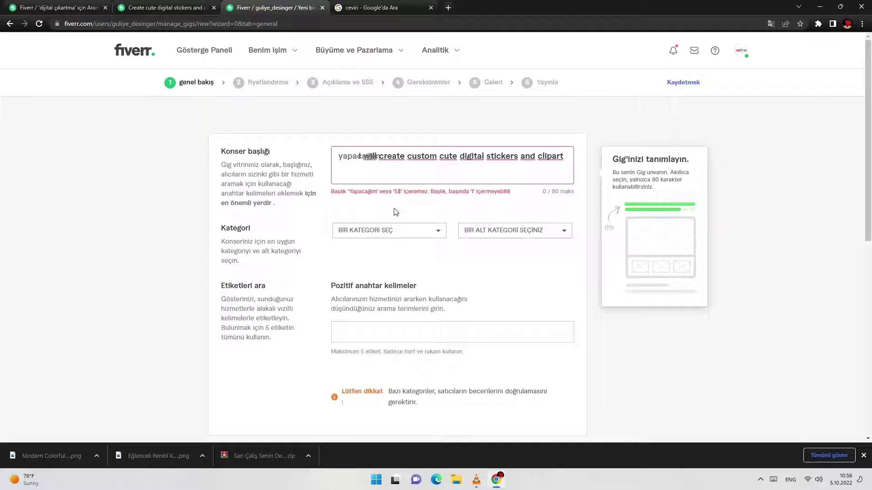
Clear the title from the gig form and leave the page to reopen a blank gig form.
triple_click(417, 156)
key("BackSpace")
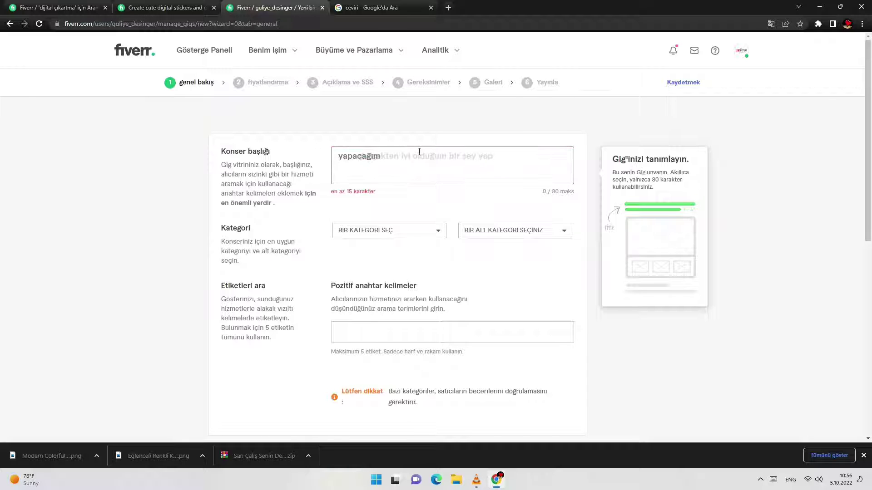
left_click(10, 24)
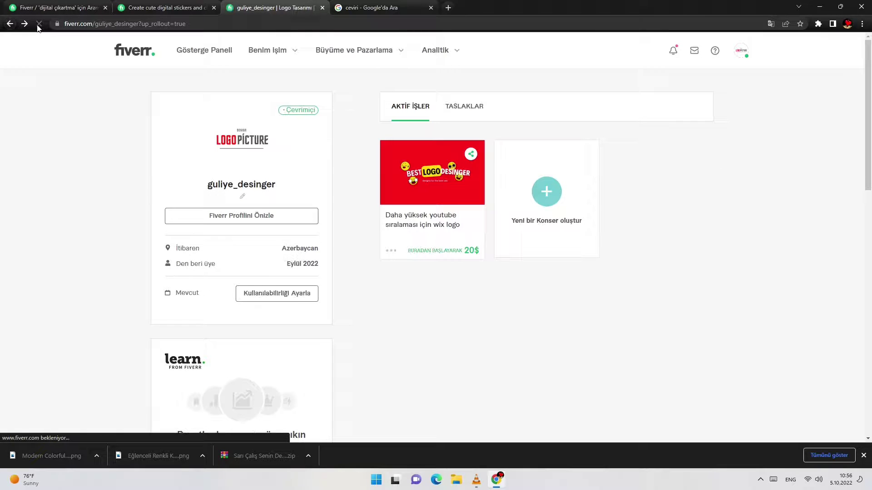
Copy the English translation without its leading "I", "will create custom cute digital stickers and clipart", from Google's translator.
left_click(154, 8)
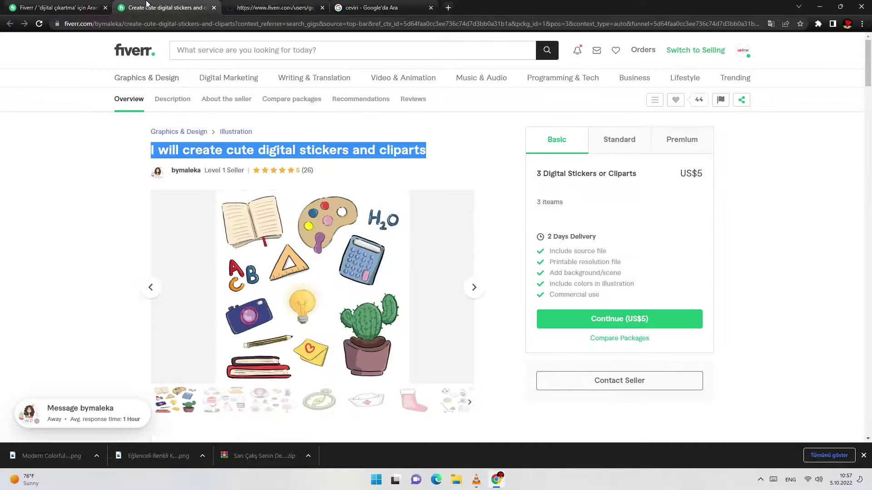
left_click(28, 5)
left_click(402, 5)
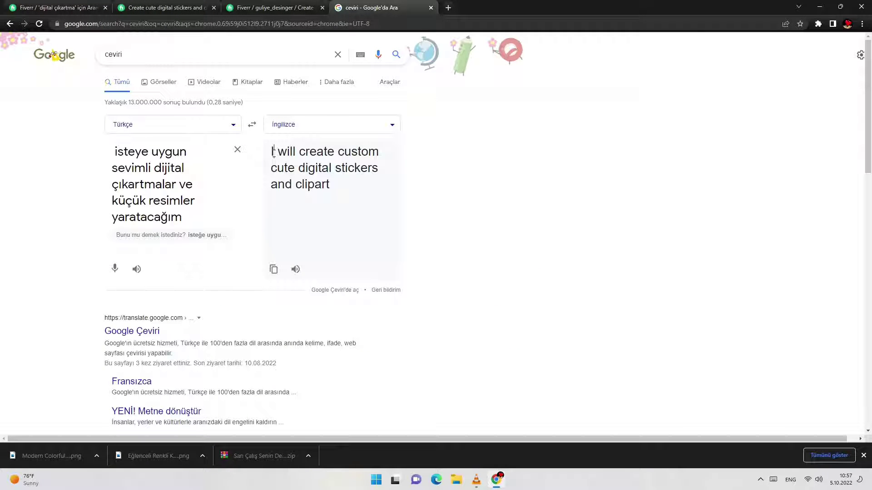
left_click_drag(276, 153, 405, 199)
key("ctrl+c")
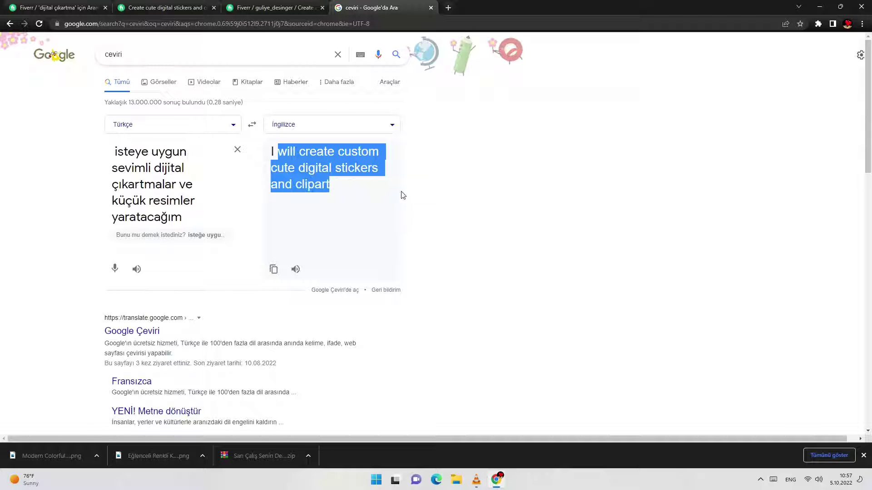
right_click(369, 169)
left_click(411, 174)
Paste "will create custom cute digital stickers and clipart" into the title of the blank Fiverr gig form.
left_click(275, 8)
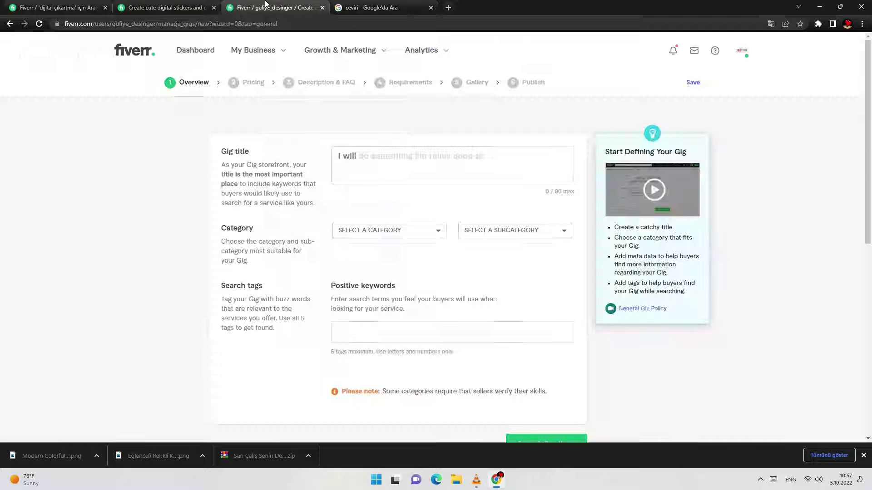
right_click(429, 164)
left_click(472, 231)
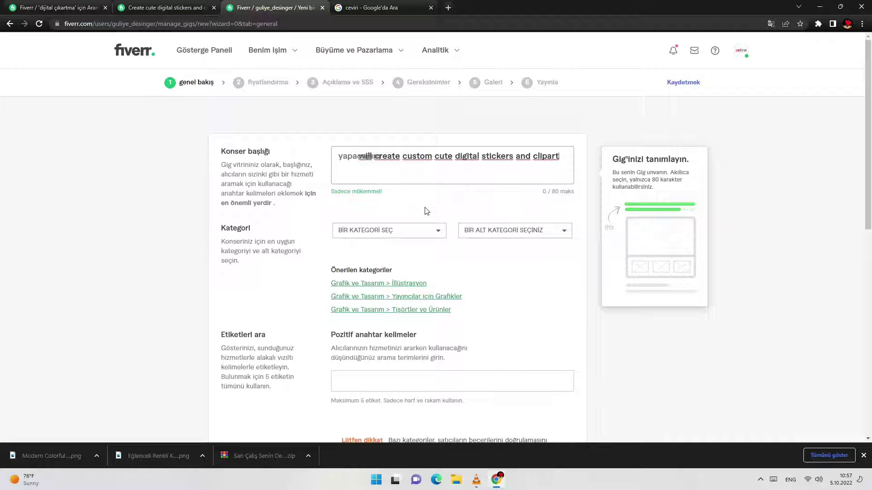
left_click(371, 7)
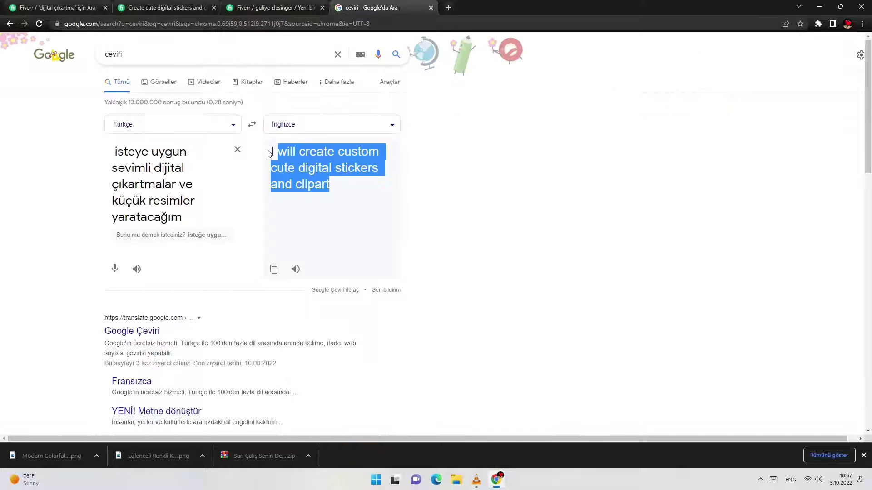
left_click(272, 154)
key("ctrl+shift+Tab")
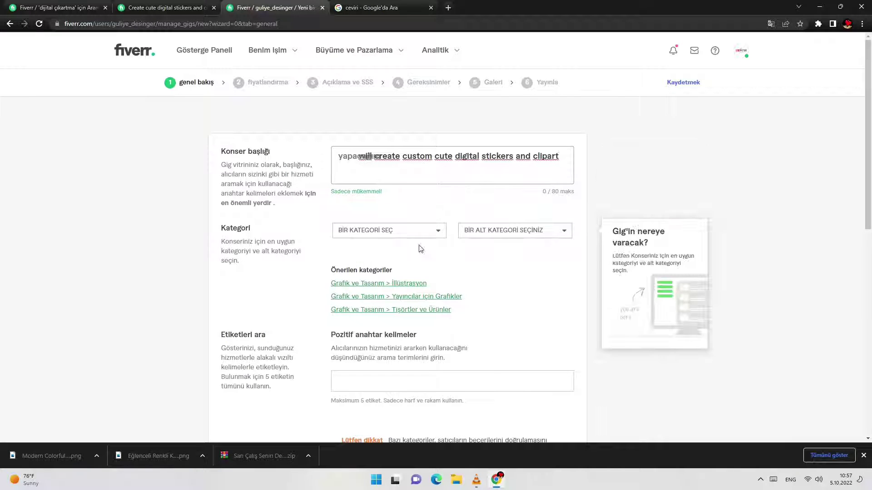
Set the gig's category to Graphics & Design and its subcategory to Logo Design.
left_click(381, 239)
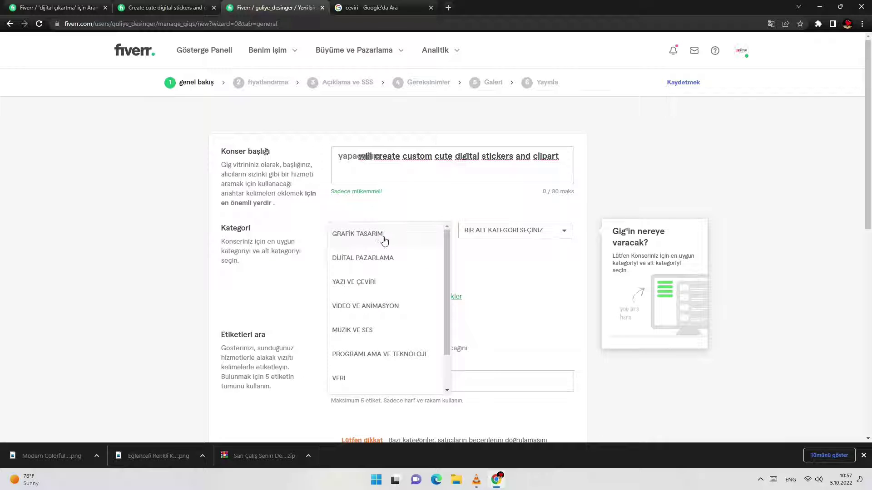
left_click(358, 243)
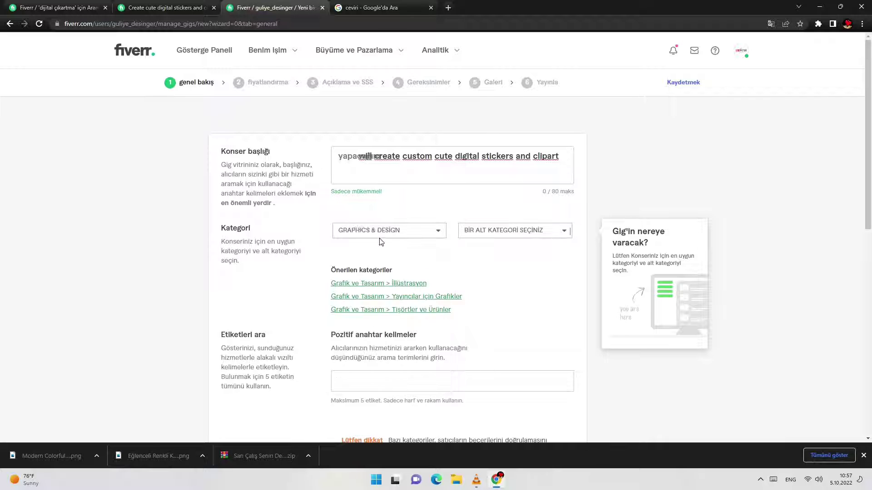
left_click(514, 234)
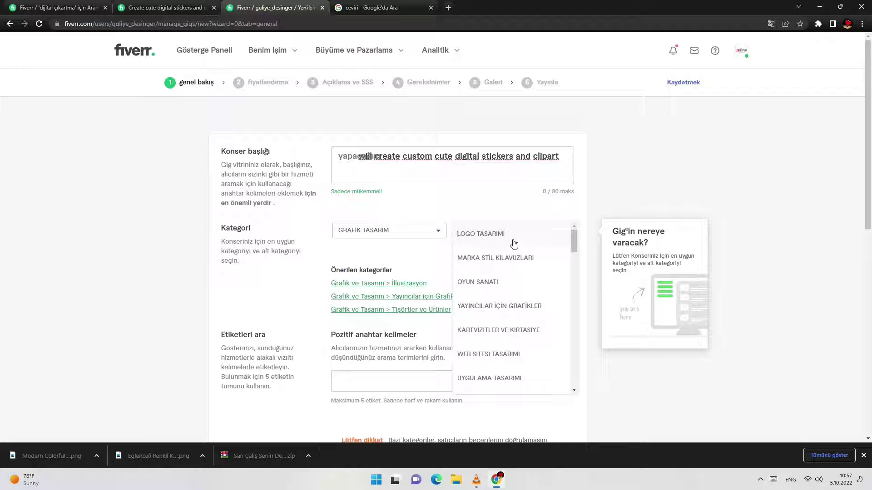
left_click(512, 243)
Set the gig metadata's logo style to minimalist and its logo types to pictorial (resimli) and emblem (Amblem).
scroll(518, 291, "down", 3)
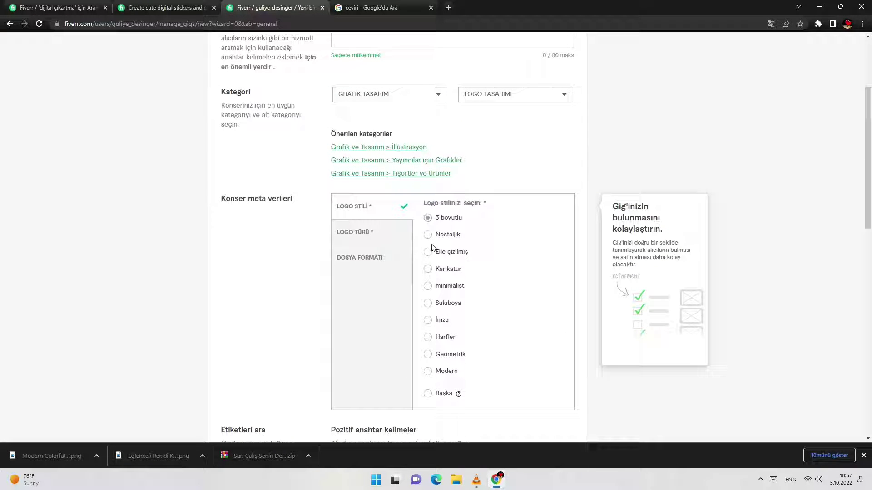
left_click(429, 286)
left_click(352, 238)
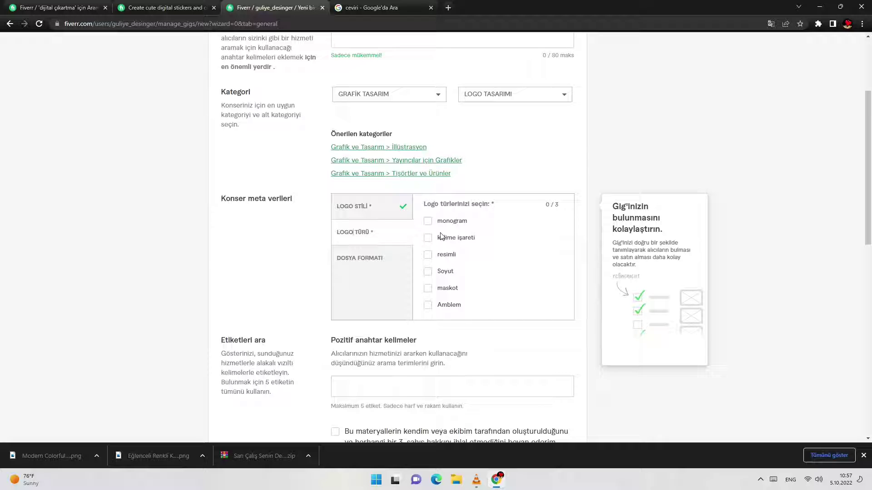
left_click(437, 256)
left_click(428, 305)
Select JPG, PDF and PNG as the file formats in the gig metadata.
left_click(365, 267)
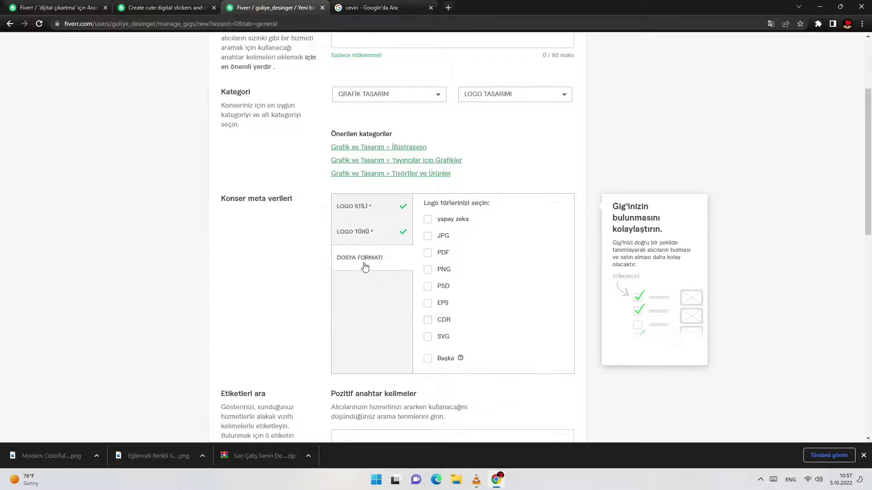
left_click(429, 240)
left_click(428, 255)
left_click(429, 269)
Add "sticker" and "stickers" to the gig's positive keywords from the suggested tags.
scroll(419, 304, "down", 7)
left_click(358, 129)
type("st")
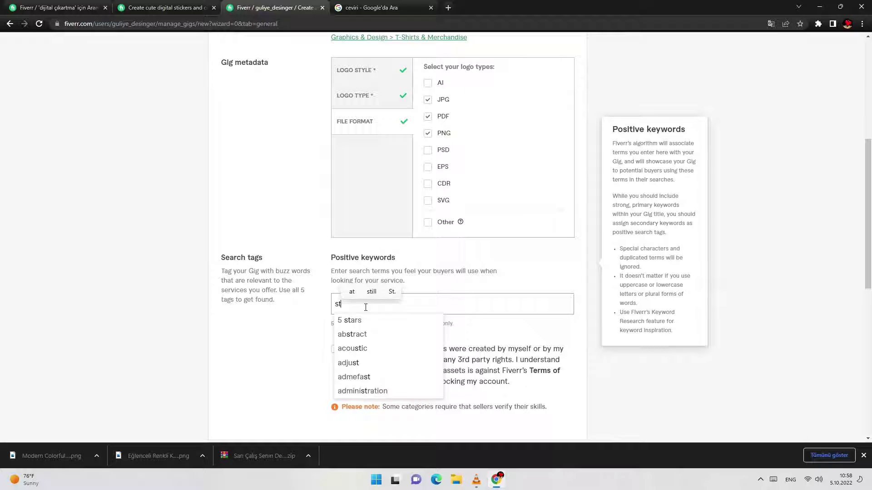
type("i")
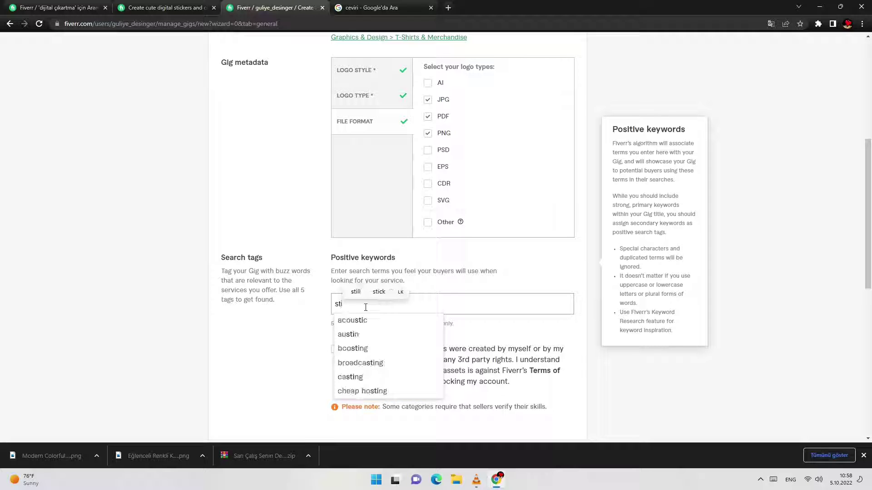
type("cker")
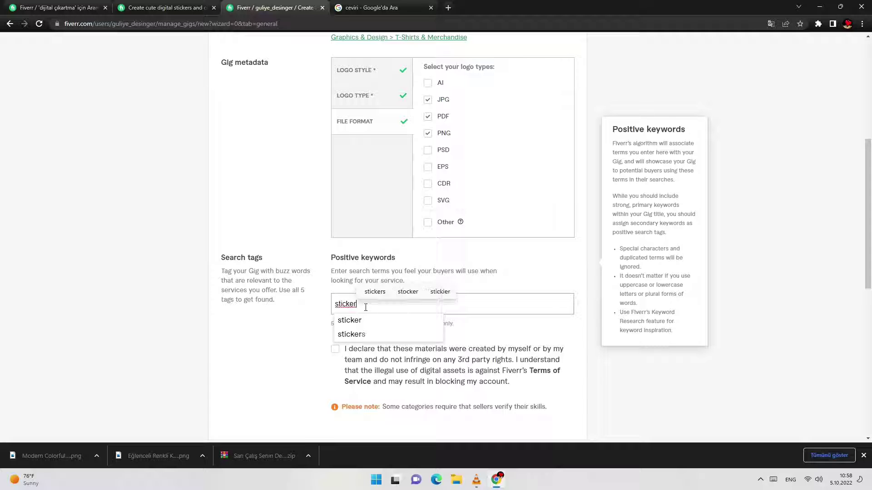
key("Down")
key("Return")
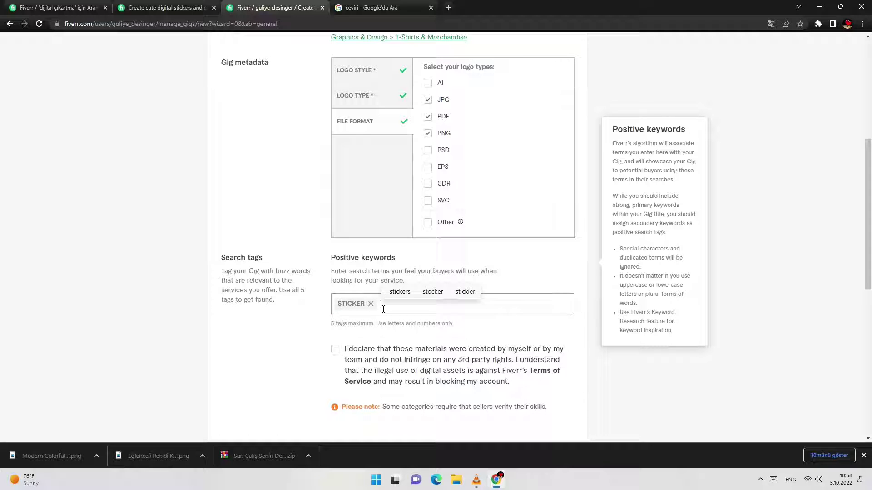
type("stic")
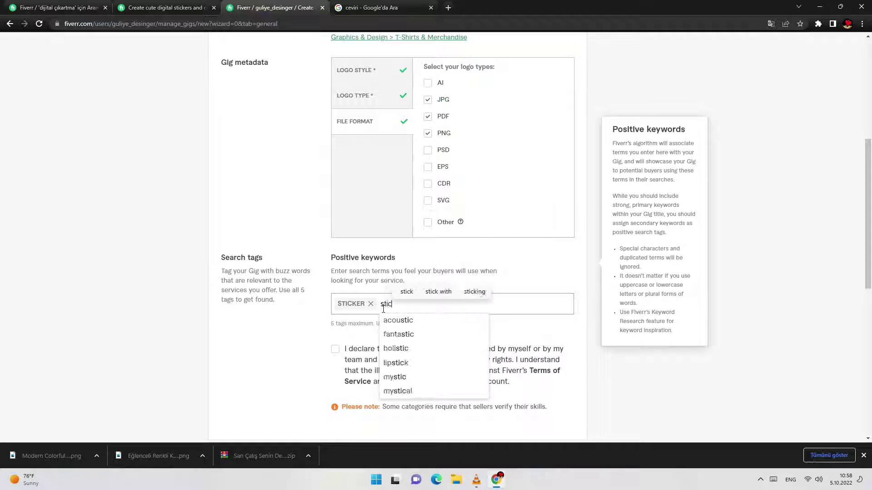
type("k")
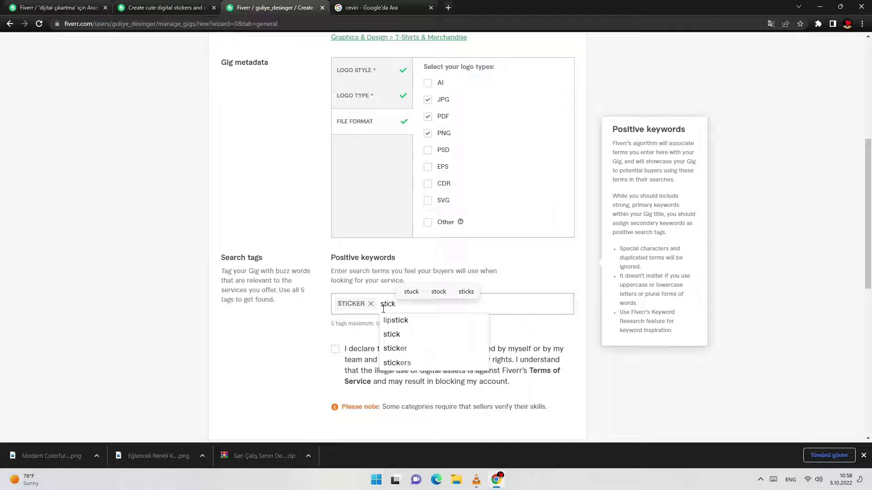
left_click(400, 362)
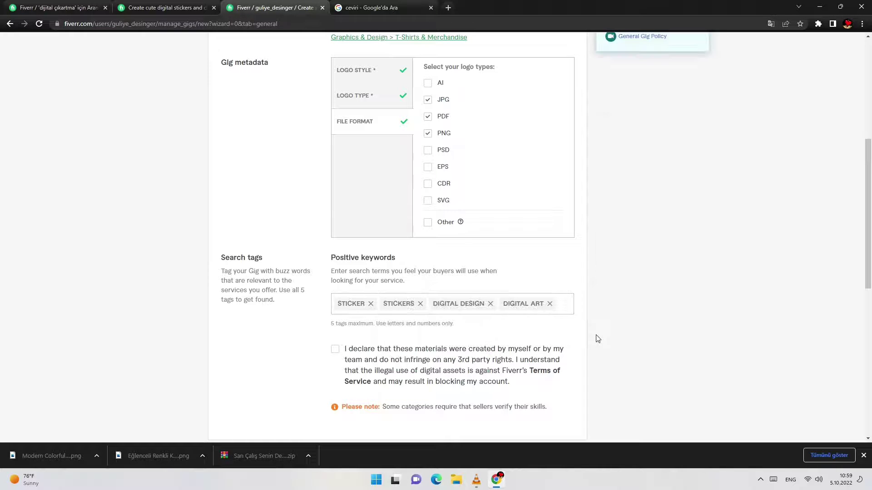
Accept the declaration that the materials are self-created and infringe no third-party rights, and submit the gig overview.
left_click(589, 321)
left_click(491, 308)
scroll(409, 290, "down", 1)
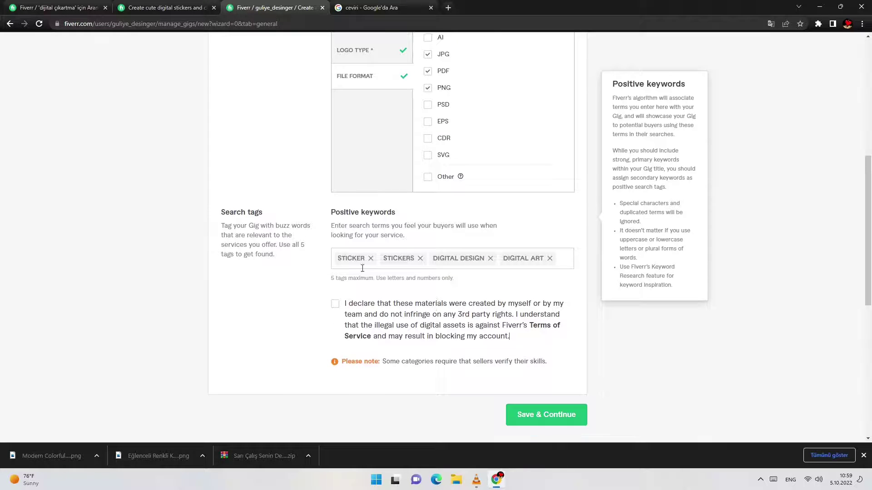
scroll(408, 272, "up", 6)
left_click(347, 131)
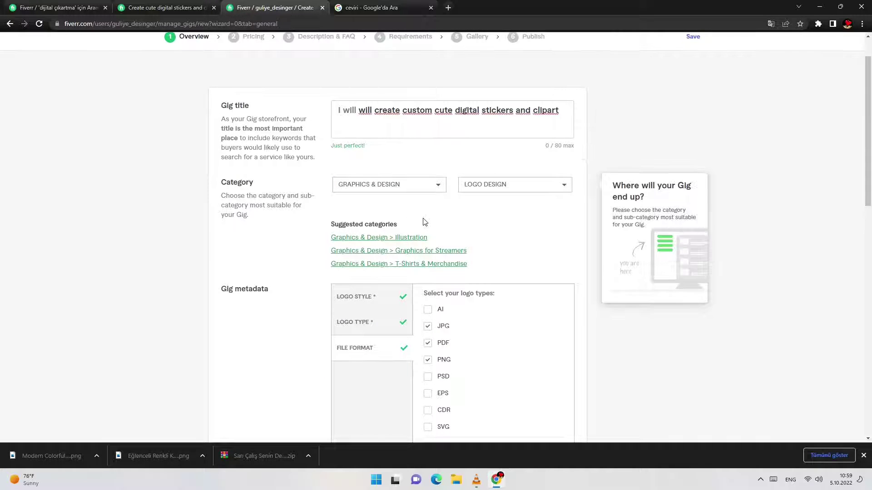
scroll(424, 220, "down", 6)
left_click(337, 306)
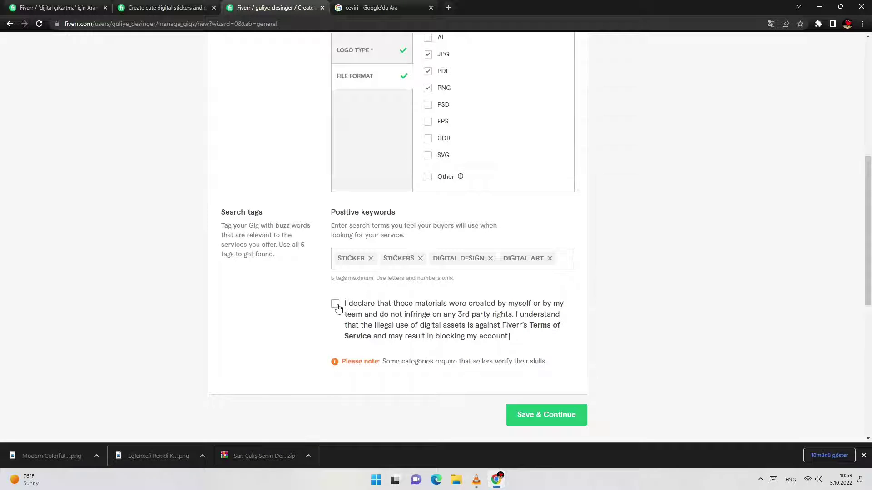
left_click(335, 304)
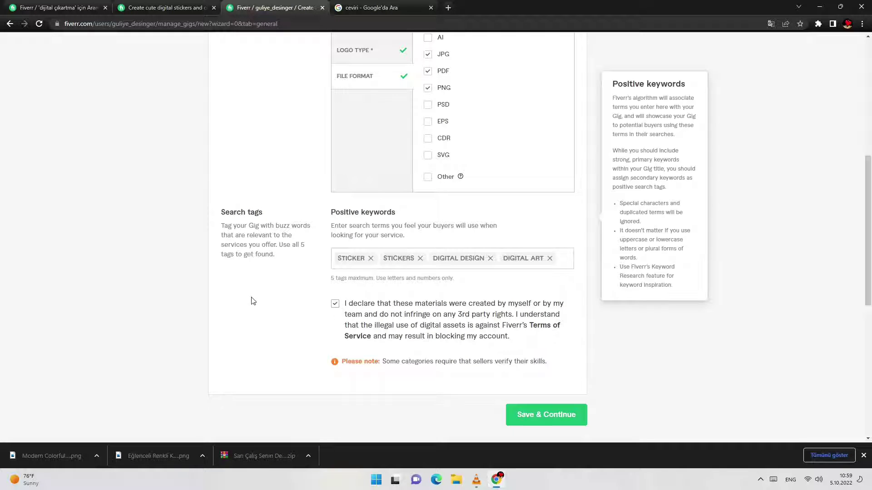
scroll(454, 304, "down", 3)
left_click(520, 286)
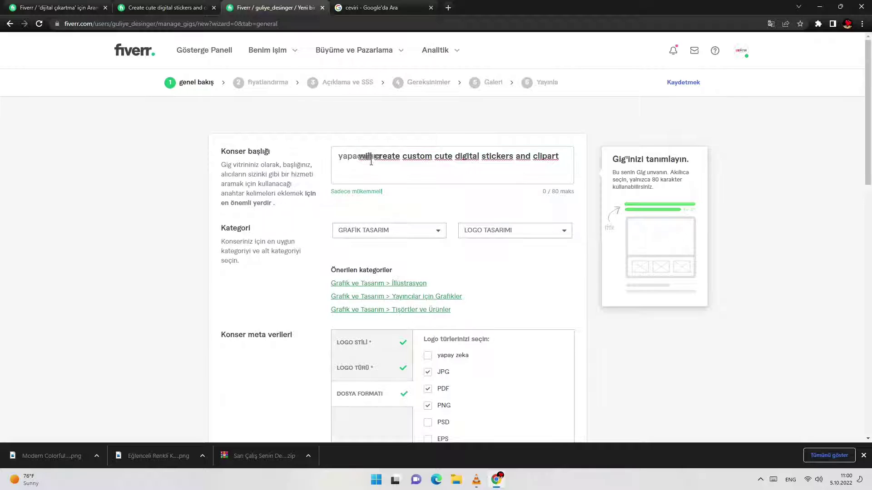
Remove the duplicate "will" from the start of the gig title and save the overview to continue to pricing.
key("Delete")
key("Delete")
key("Delete")
key("Delete")
key("Delete")
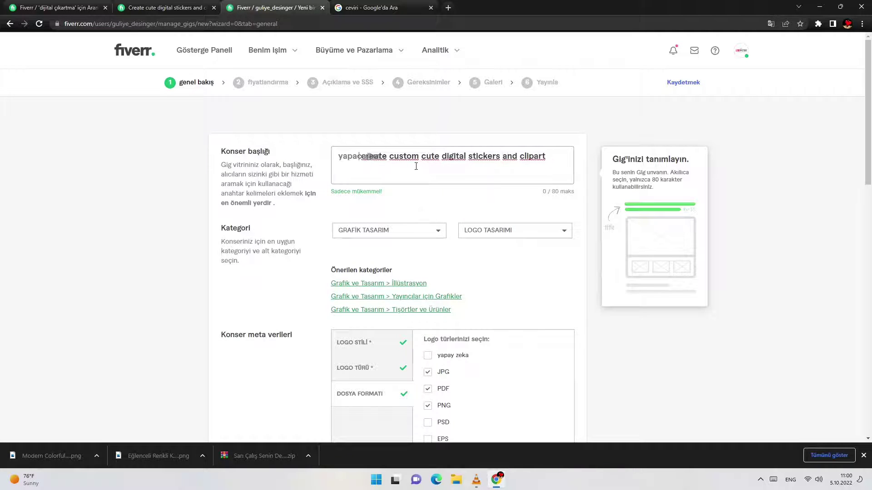
scroll(385, 170, "down", 15)
left_click(553, 180)
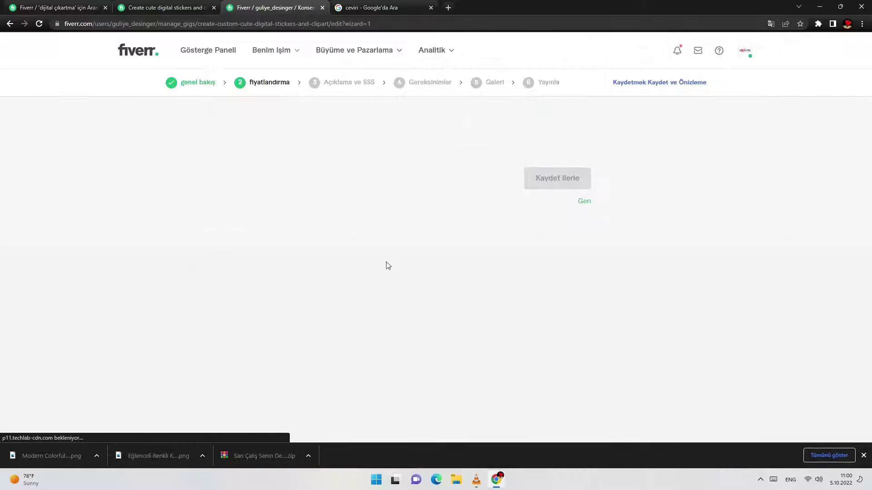
left_click(371, 7)
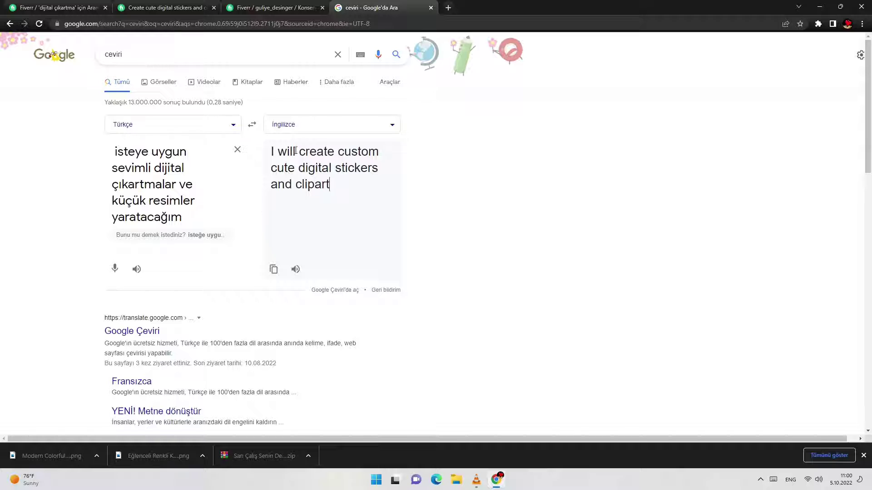
left_click_drag(295, 151, 265, 159)
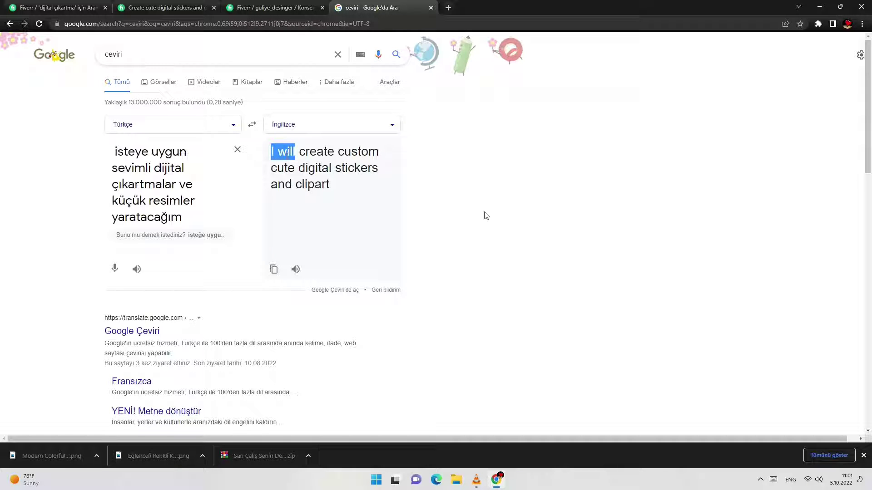
left_click(231, 3)
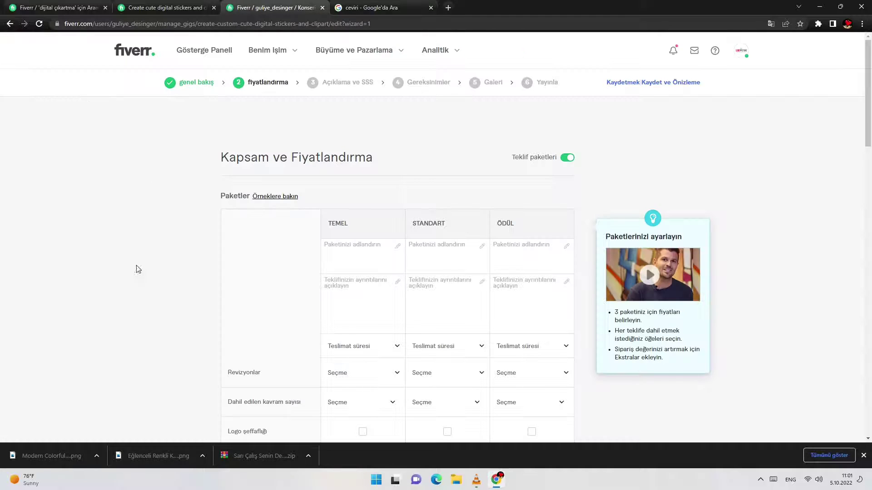
left_click(370, 7)
left_click(354, 168)
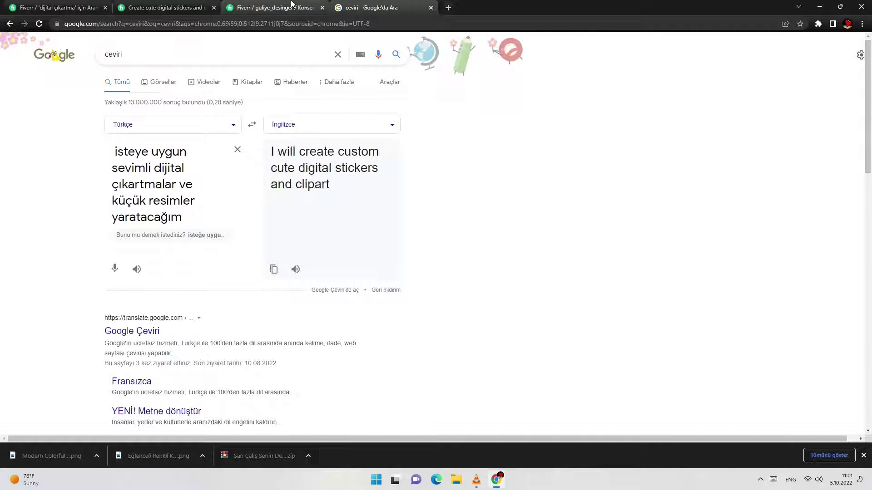
left_click_drag(302, 152, 384, 236)
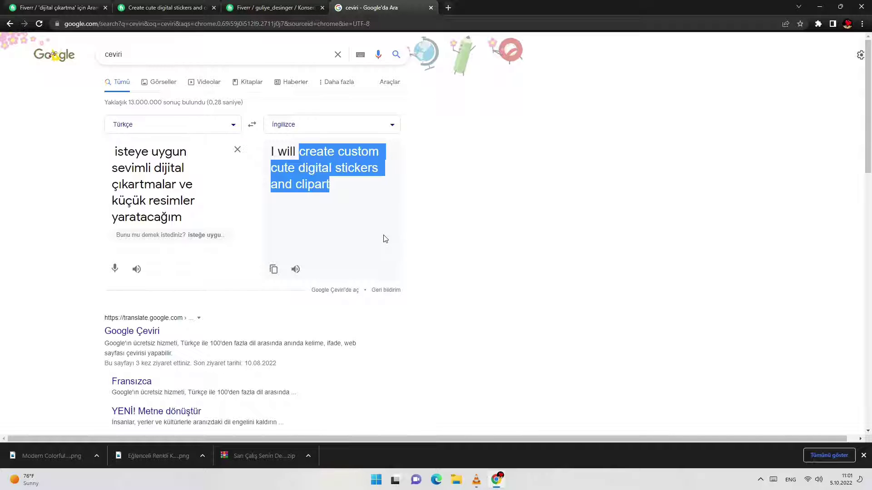
left_click(460, 224)
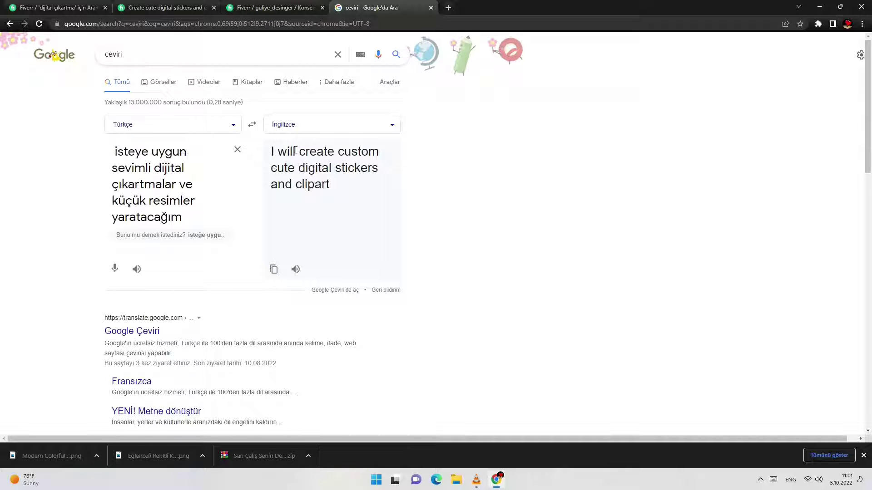
left_click_drag(295, 150, 259, 159)
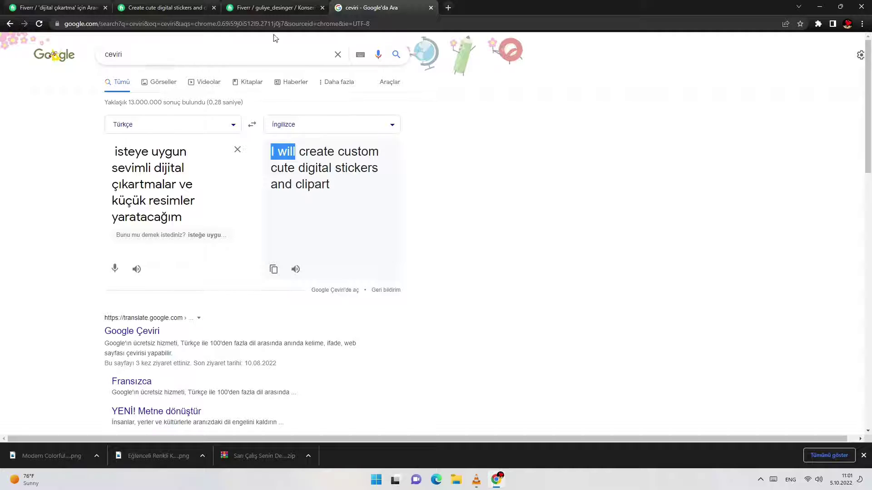
left_click(275, 8)
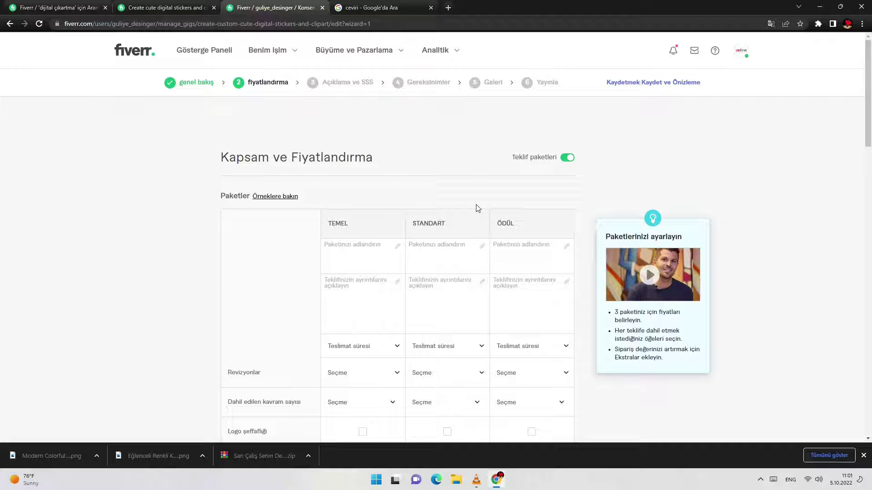
left_click(353, 246)
left_click(434, 252)
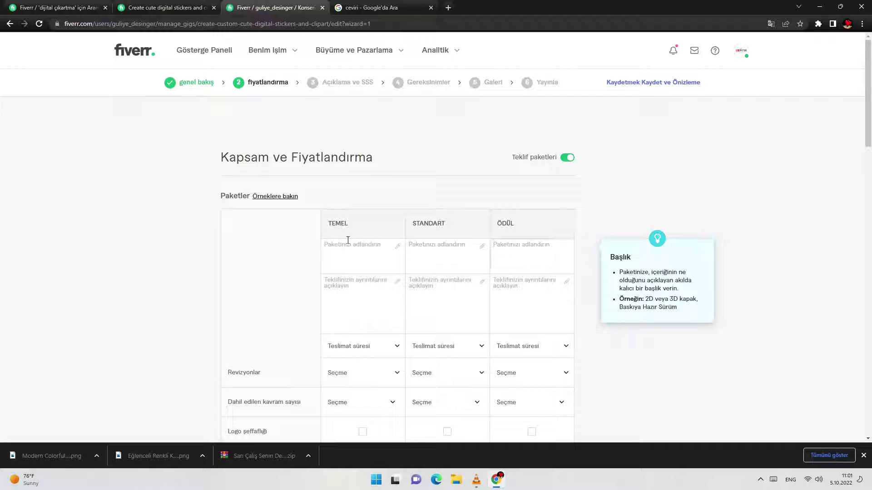
left_click(410, 241)
left_click(410, 242)
Copy "create custom cute digital stickers and clipart" from the English translation and paste it as the Basic package's name.
left_click(383, 10)
left_click(332, 139)
left_click_drag(300, 155, 404, 188)
right_click(350, 151)
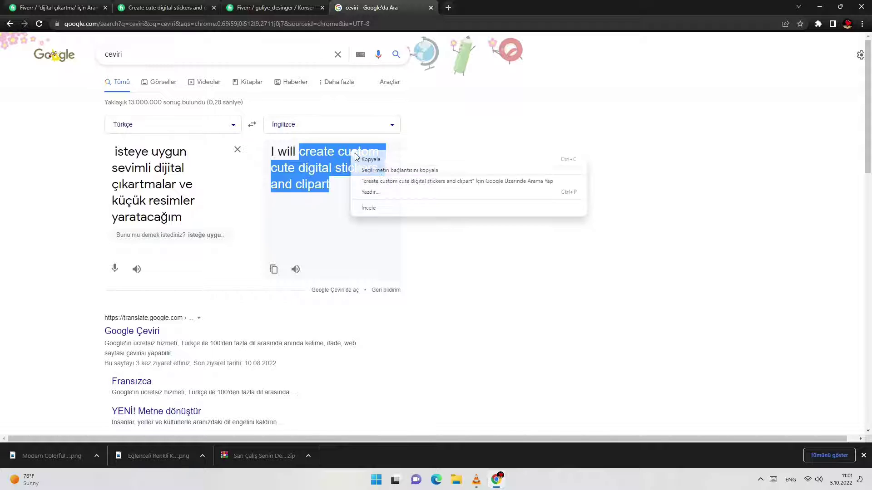
left_click(365, 159)
left_click(275, 8)
left_click(393, 245)
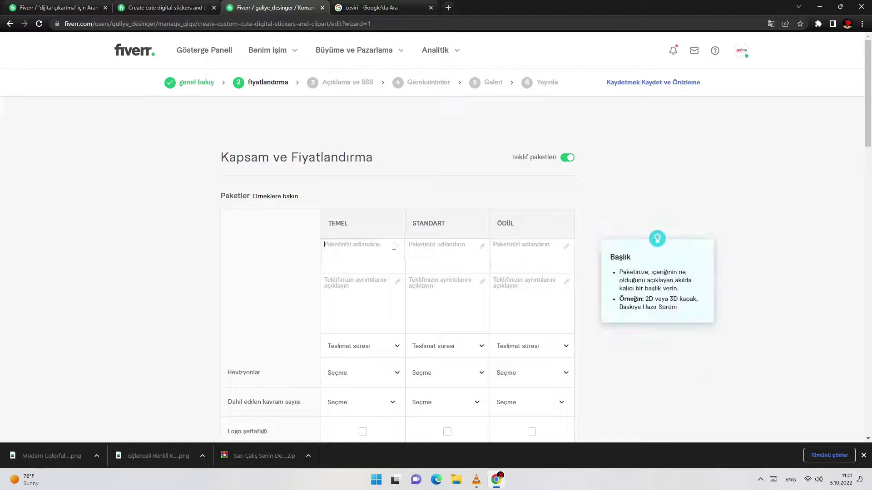
right_click(393, 248)
left_click(422, 319)
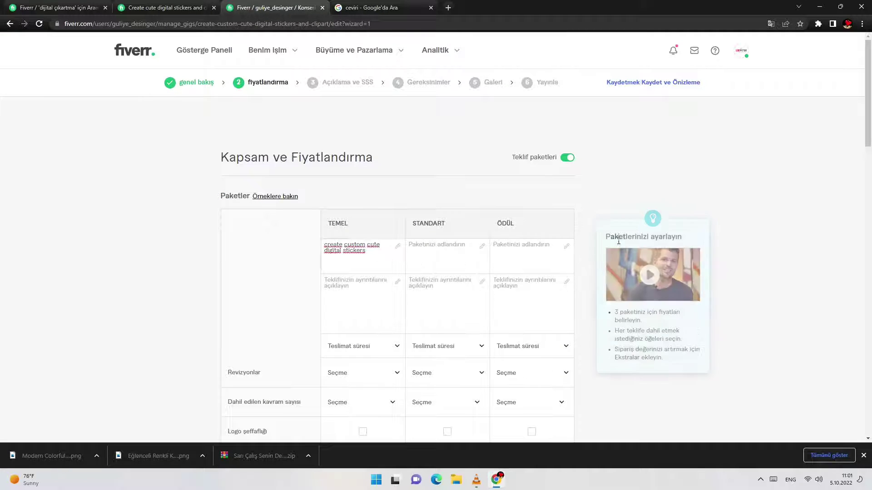
Copy the full translation "I will create custom cute digital stickers and clipart" and paste it as the Standard package's name.
left_click(372, 8)
left_click_drag(271, 152, 382, 191)
right_click(317, 165)
left_click(329, 169)
left_click(276, 7)
left_click(461, 245)
right_click(461, 247)
left_click(486, 321)
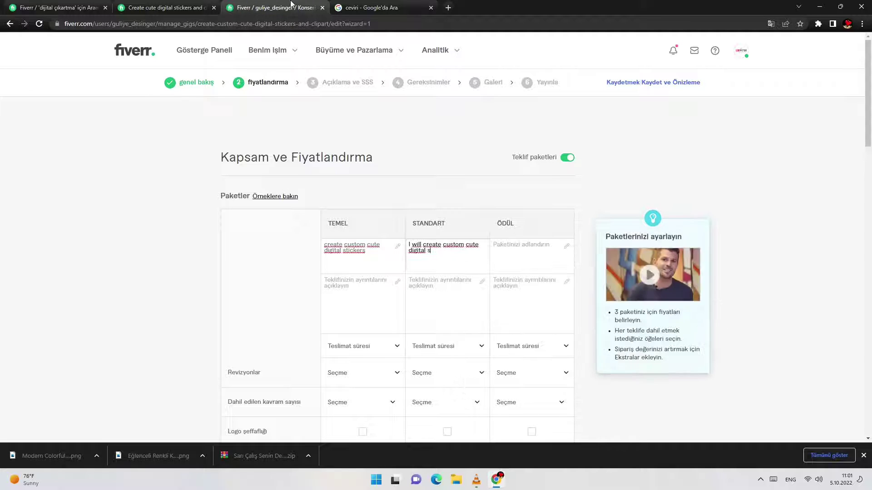
Remove "isteye uygun" from the Turkish source text and paste the new English translation as the Premium package's name.
left_click(372, 8)
triple_click(202, 191)
left_click_drag(193, 151, 121, 136)
key("BackSpace")
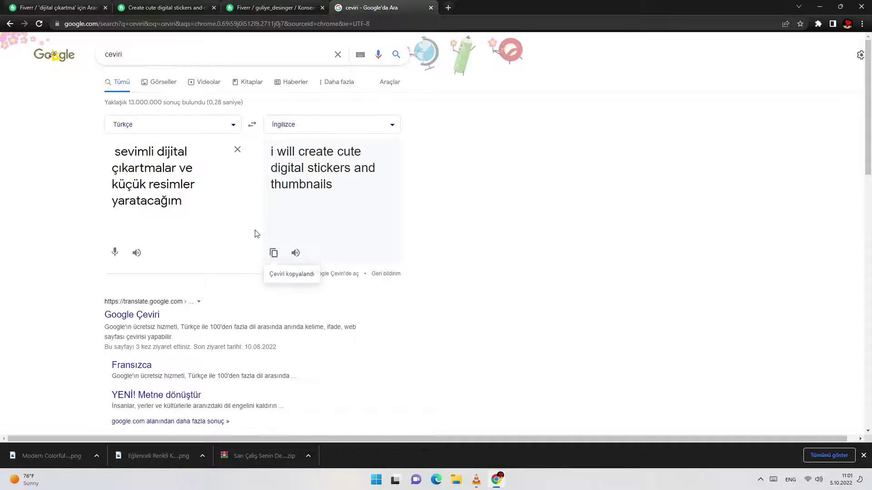
left_click(273, 253)
left_click(277, 7)
right_click(530, 255)
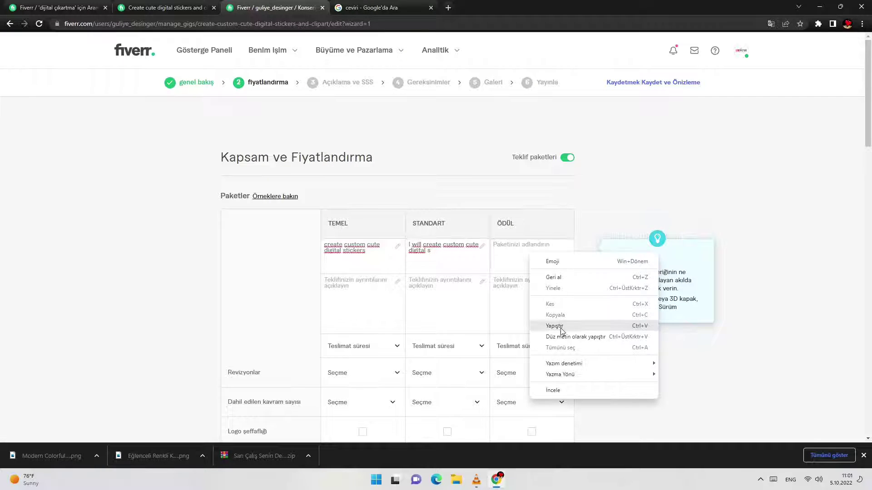
left_click(554, 325)
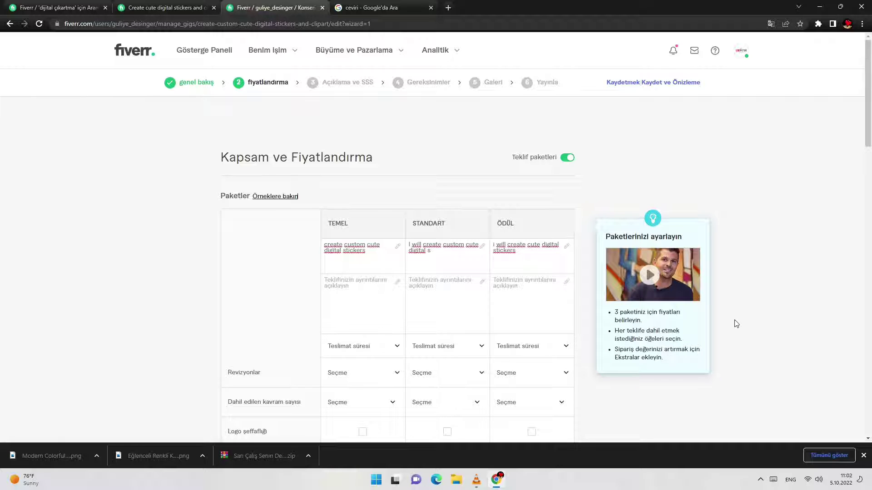
scroll(666, 313, "down", 2)
left_click(372, 221)
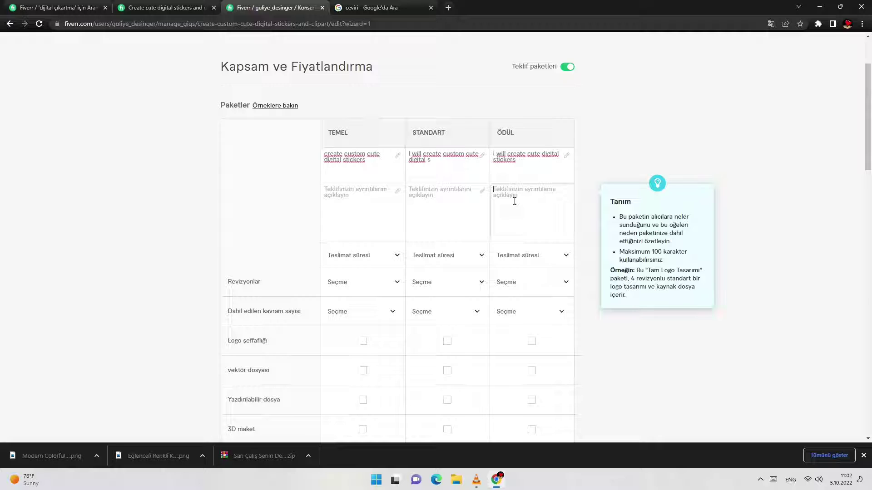
left_click(324, 201)
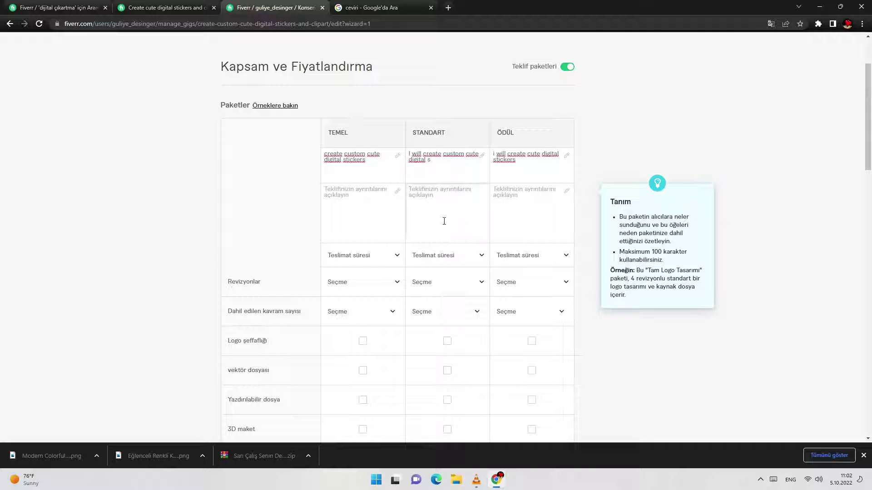
left_click(617, 315)
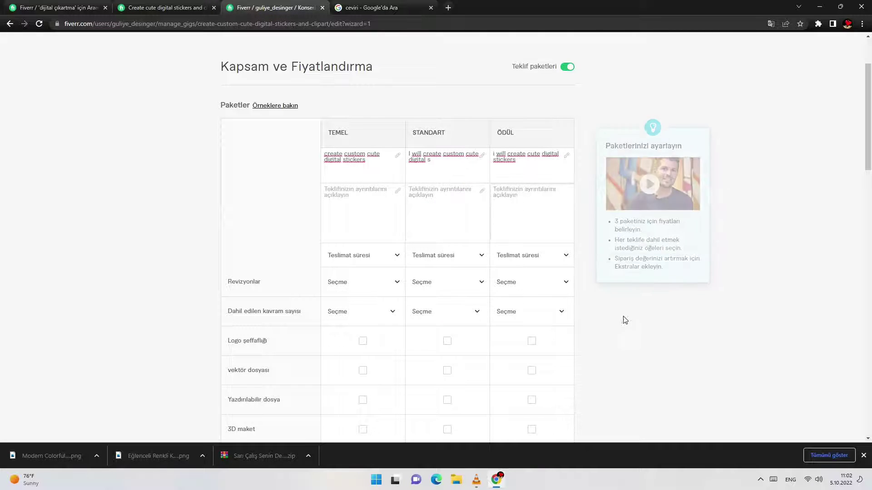
Set the delivery time to 2 days for the Basic package and 1 day for the Standard package.
scroll(621, 317, "down", 3)
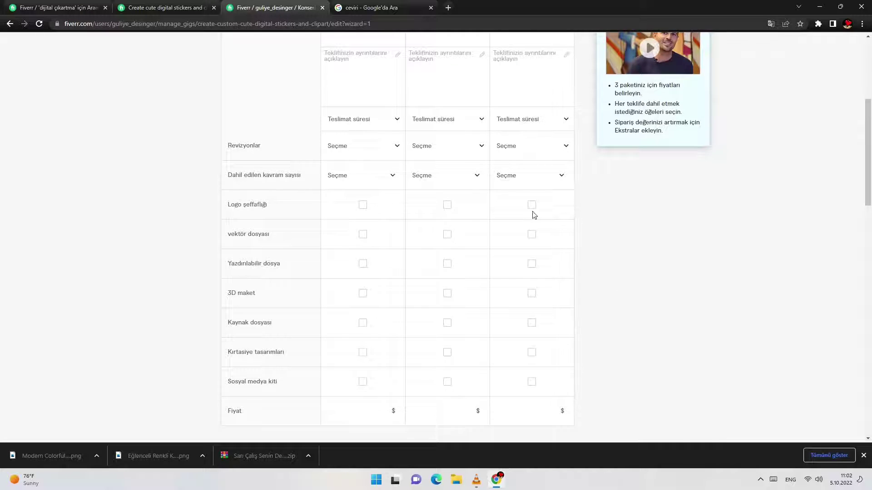
scroll(334, 170, "up", 1)
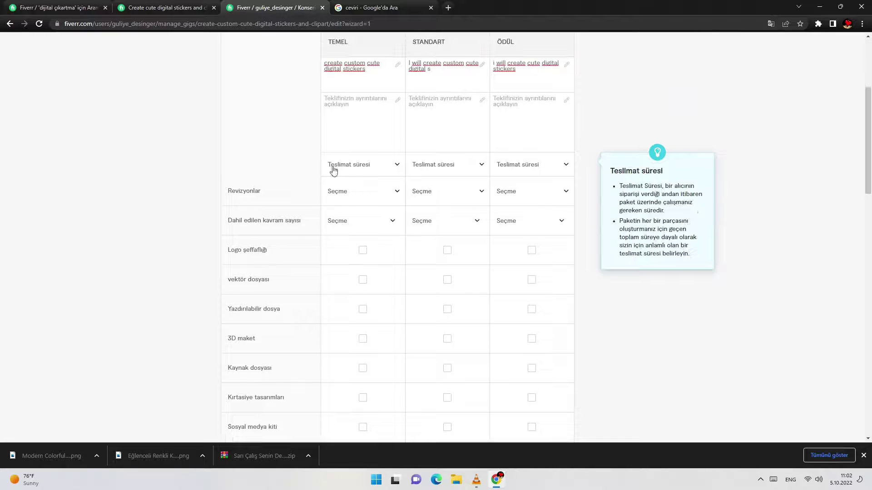
left_click(381, 174)
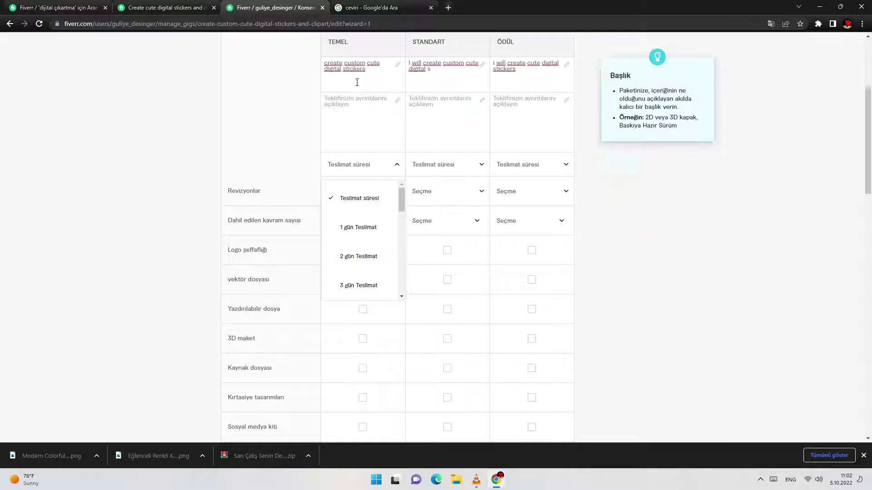
left_click(359, 256)
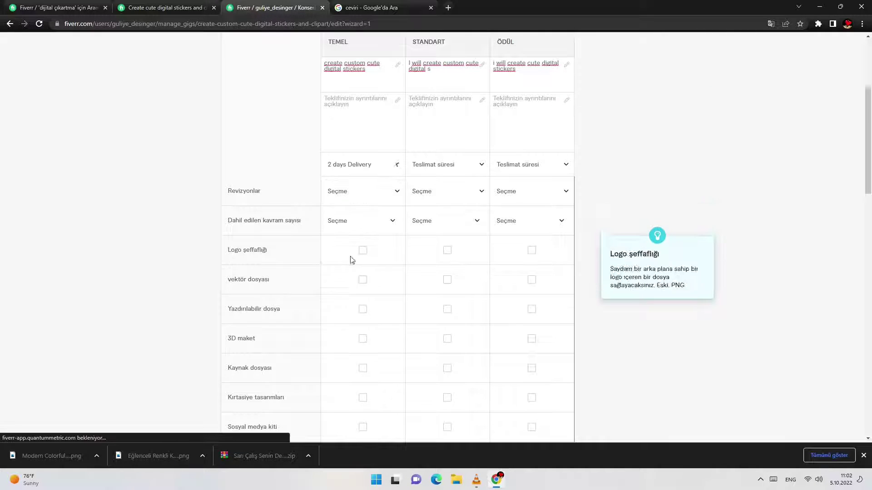
left_click(437, 167)
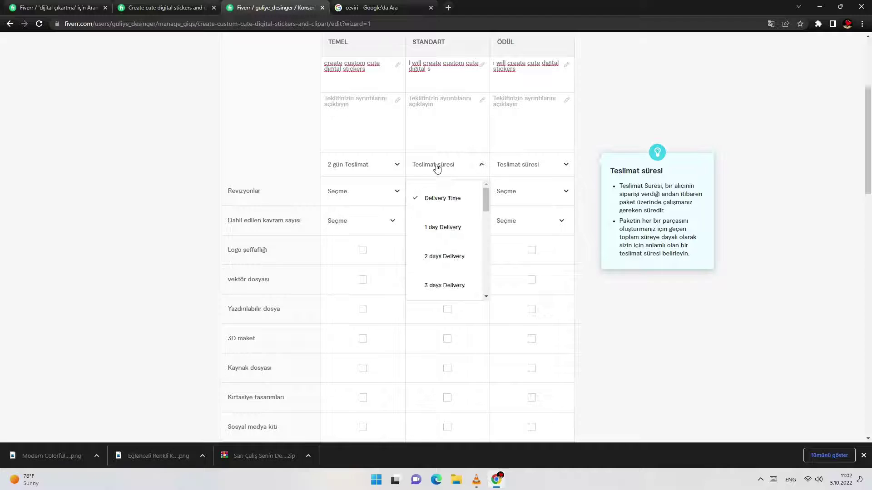
left_click(448, 227)
left_click(521, 172)
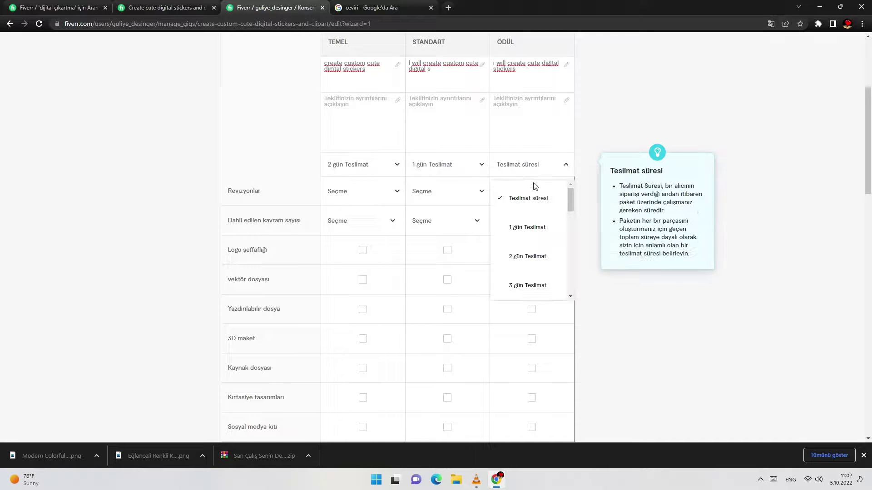
left_click(535, 209)
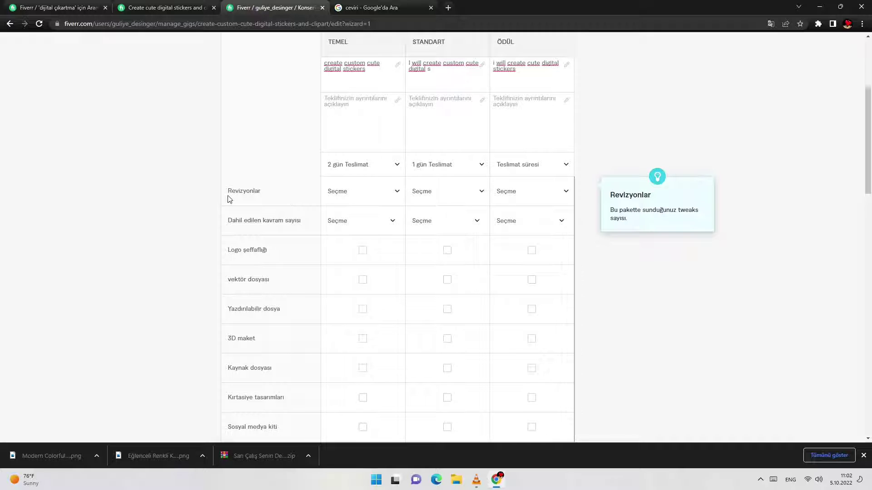
Set the number of revisions to 2 for the Basic package and 1 for the Standard package.
left_click(354, 195)
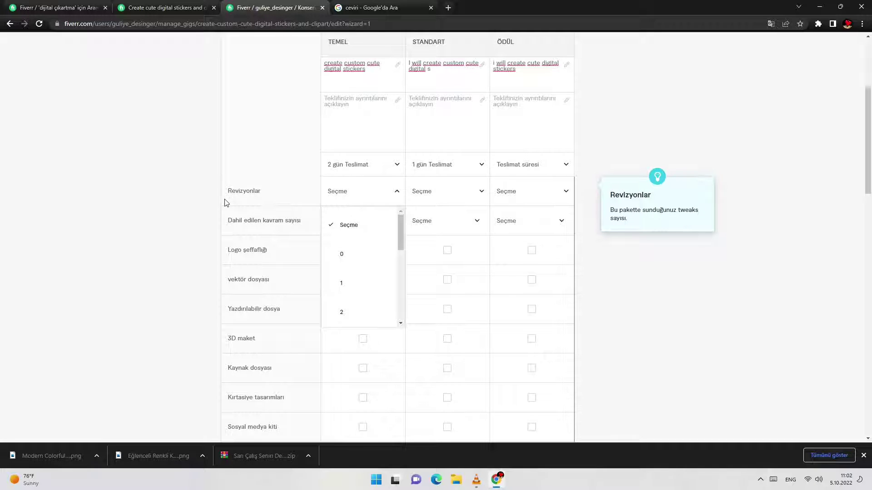
scroll(356, 241, "down", 1)
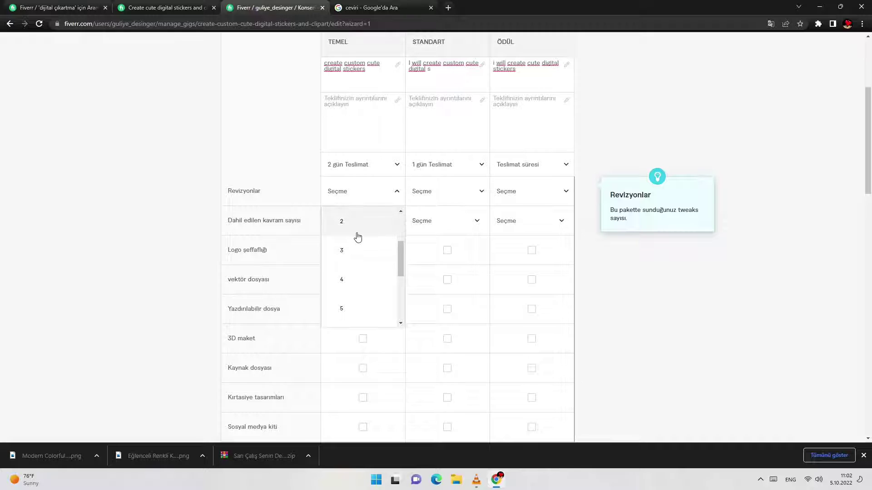
left_click(356, 237)
left_click(441, 191)
left_click(437, 284)
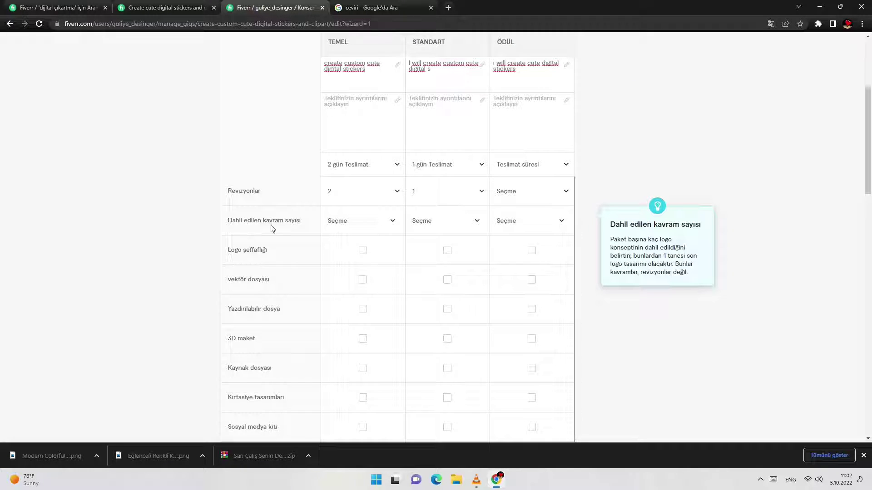
Set the number of included concepts to 2 for the Basic package and 1 for the Standard package.
left_click(352, 224)
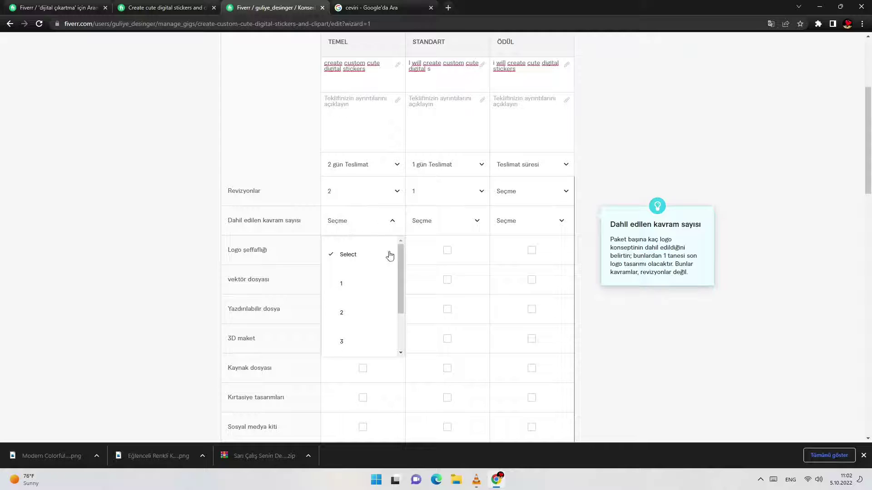
left_click(343, 312)
left_click(434, 221)
left_click(443, 285)
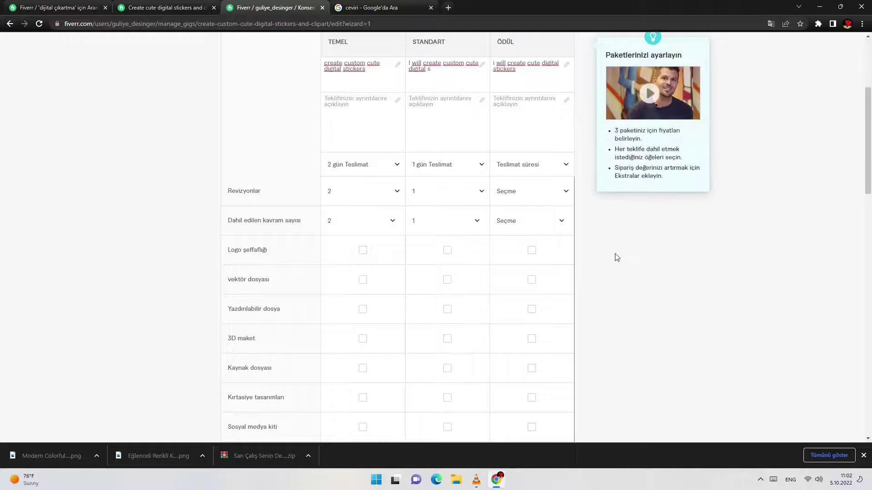
Include logo transparency, 3D mockup and source file in the Basic package.
scroll(439, 208, "down", 2)
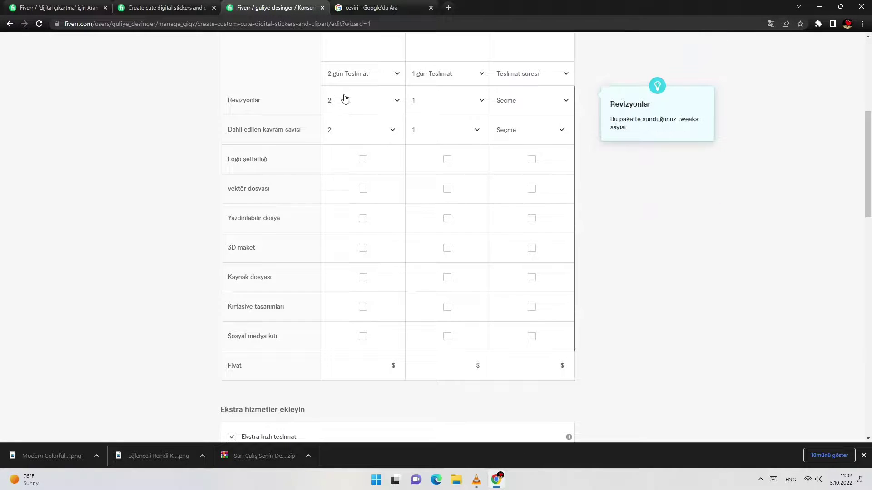
scroll(342, 102, "up", 1)
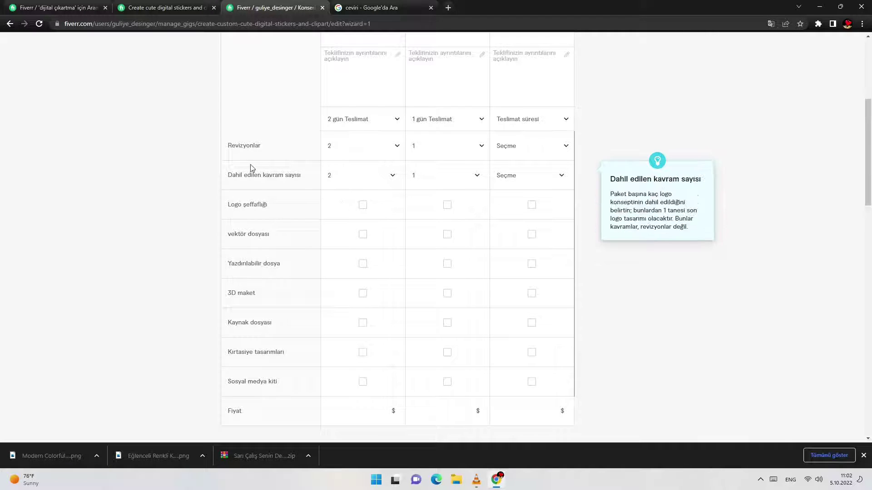
left_click(362, 208)
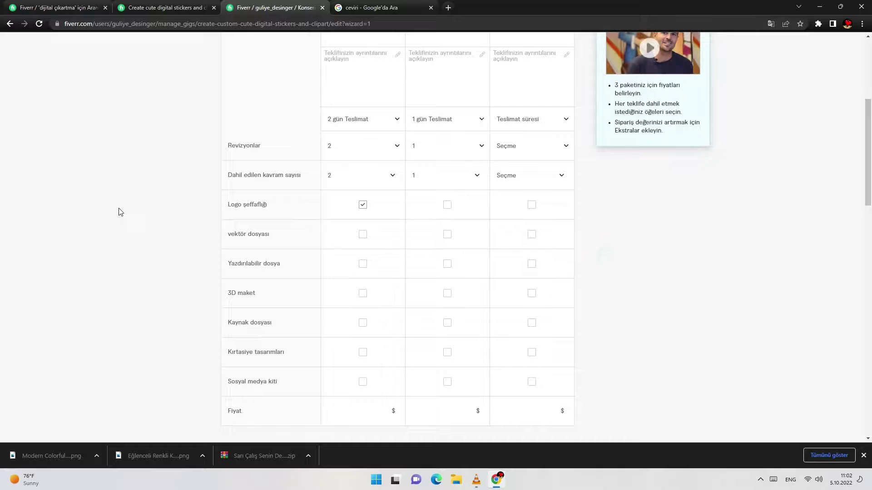
left_click(360, 297)
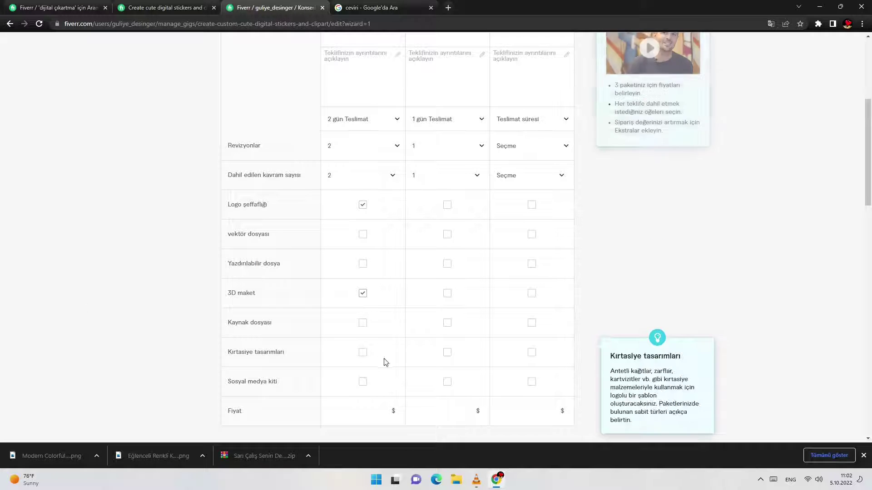
left_click(363, 324)
Include logo transparency, vector file, printable file and 3D mockup in the Standard package.
left_click(447, 206)
left_click(448, 235)
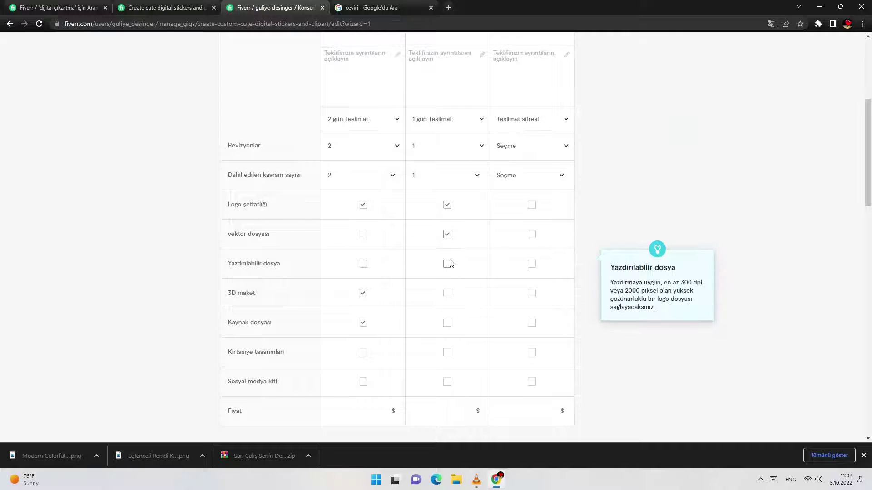
left_click(448, 263)
scroll(375, 260, "down", 1)
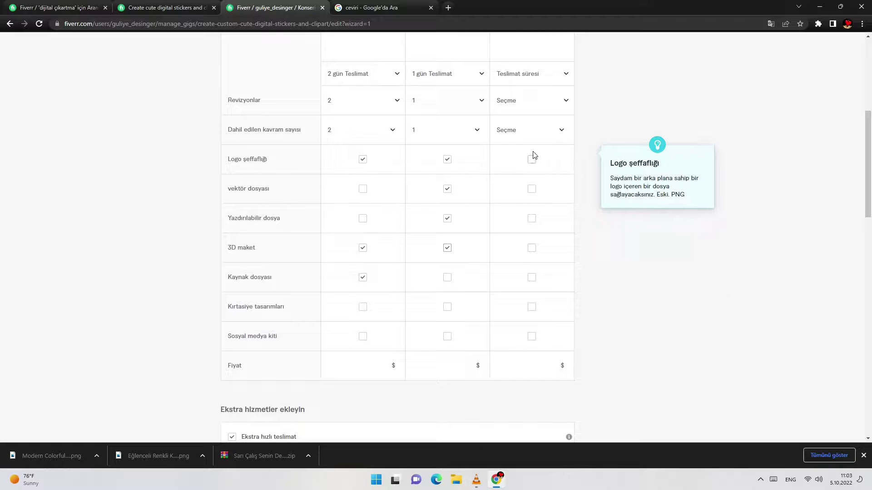
Include all seven extras in the Premium package, from logo transparency and vector file through stationery designs and social media kit.
left_click(532, 159)
left_click(532, 189)
left_click(532, 218)
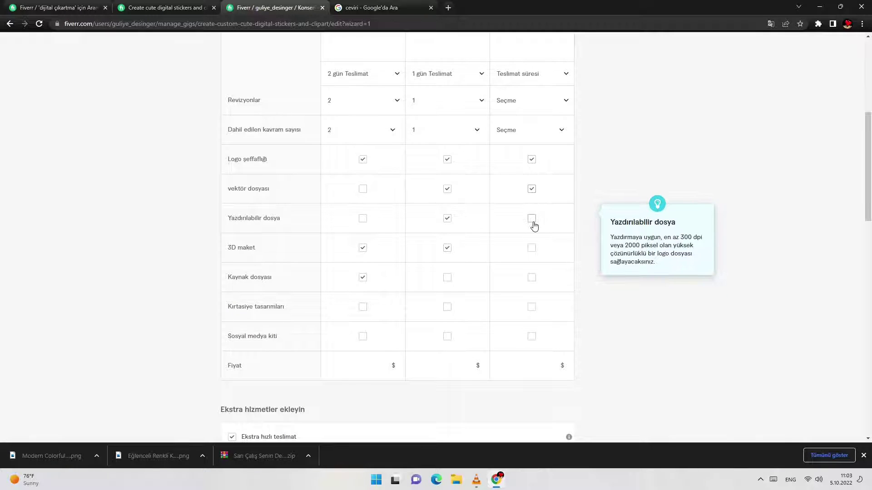
left_click(533, 249)
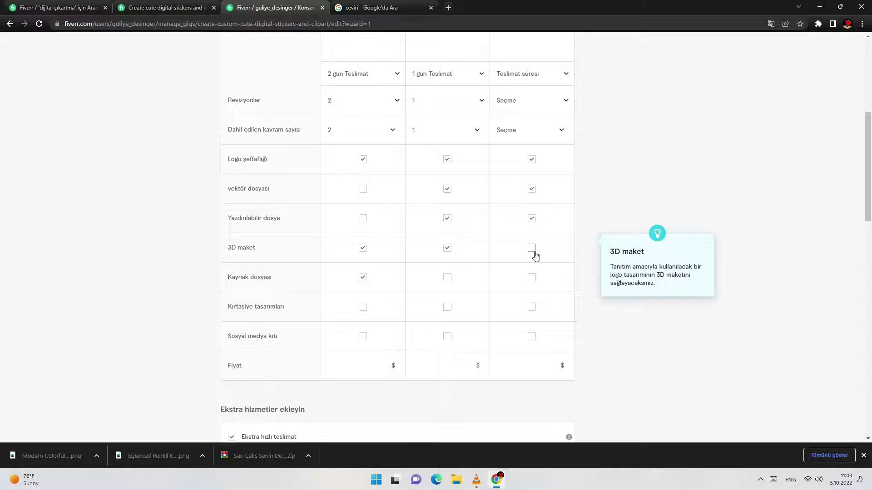
left_click(531, 336)
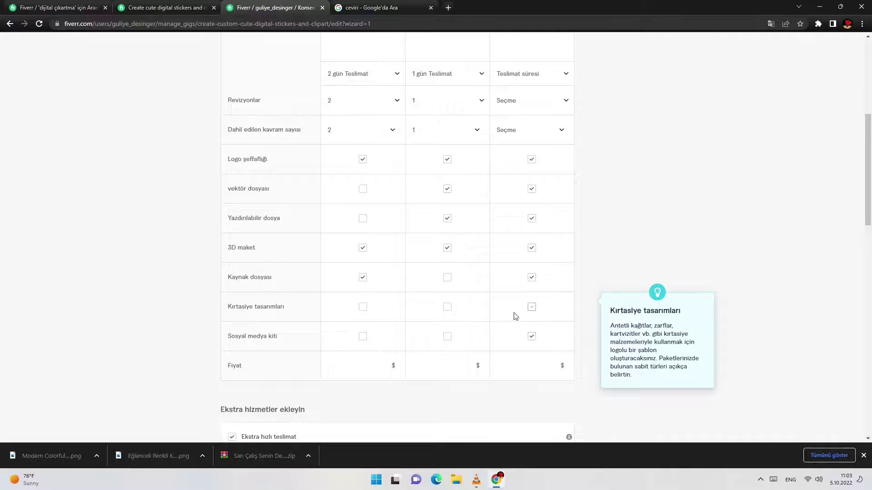
left_click(531, 308)
scroll(361, 291, "down", 2)
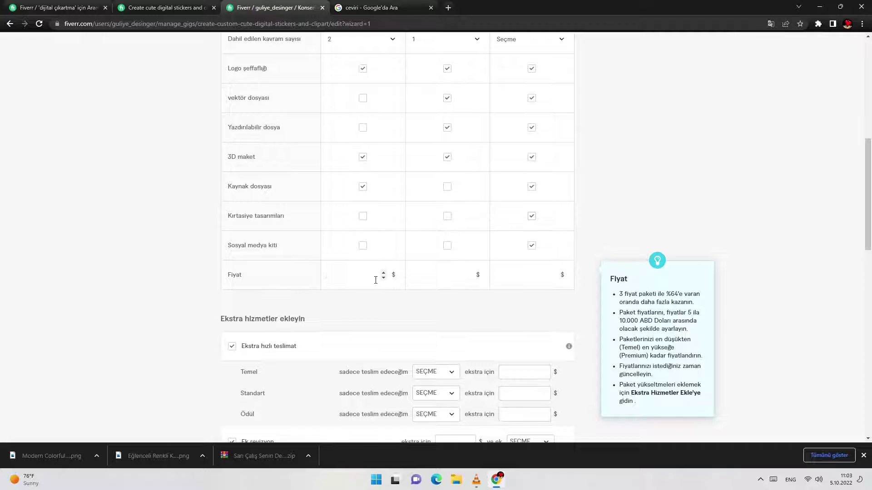
Price the packages at $5, $10 and $15, and offer Basic extra-fast delivery in 2 days for an extra $5.
left_click(376, 280)
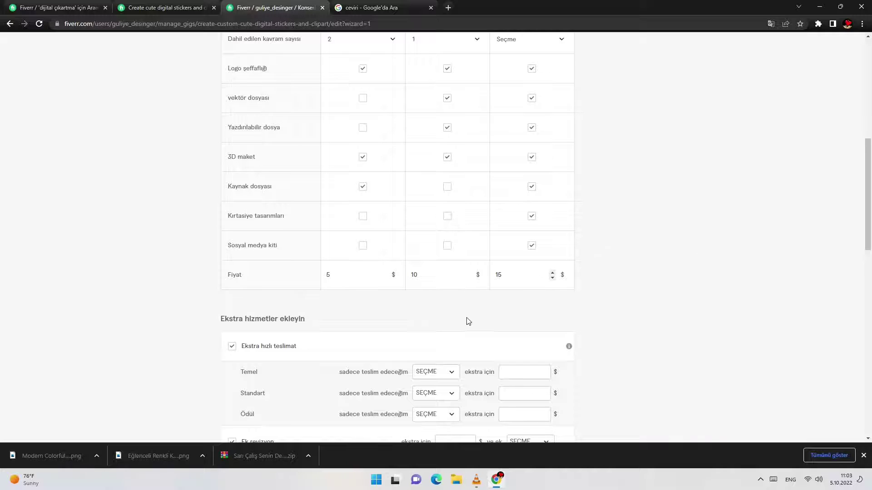
scroll(275, 296, "down", 2)
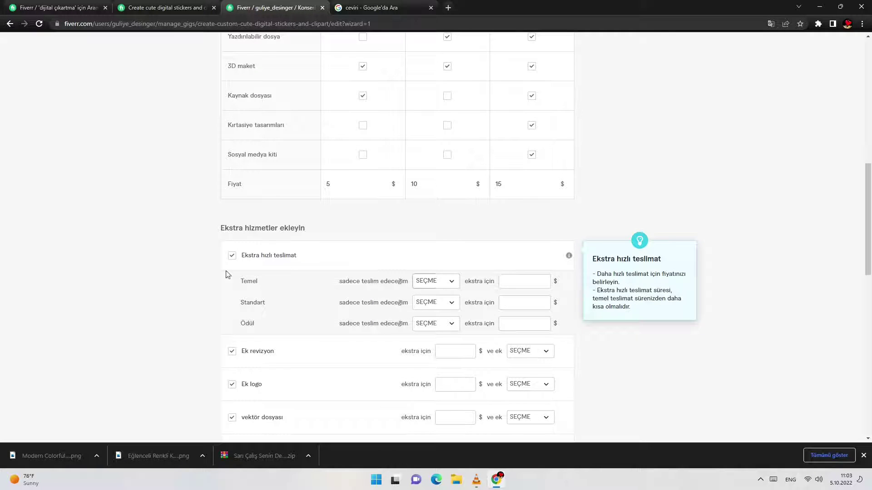
left_click(431, 286)
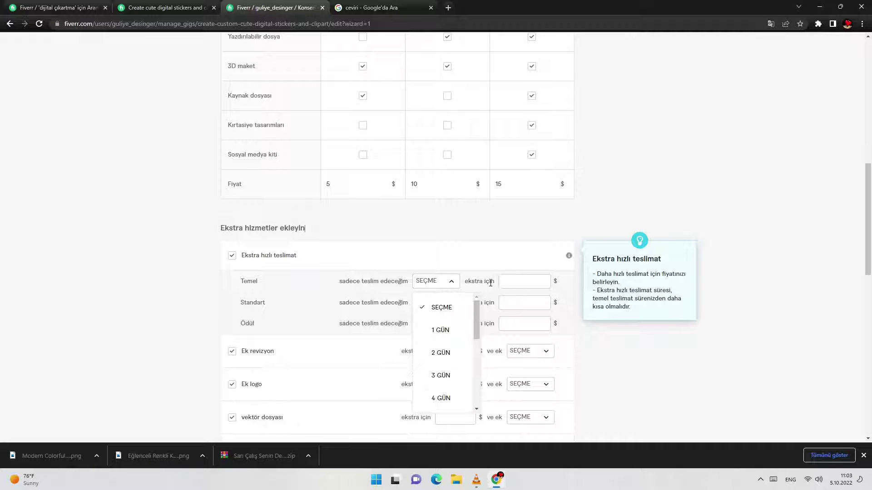
left_click(444, 352)
left_click(520, 283)
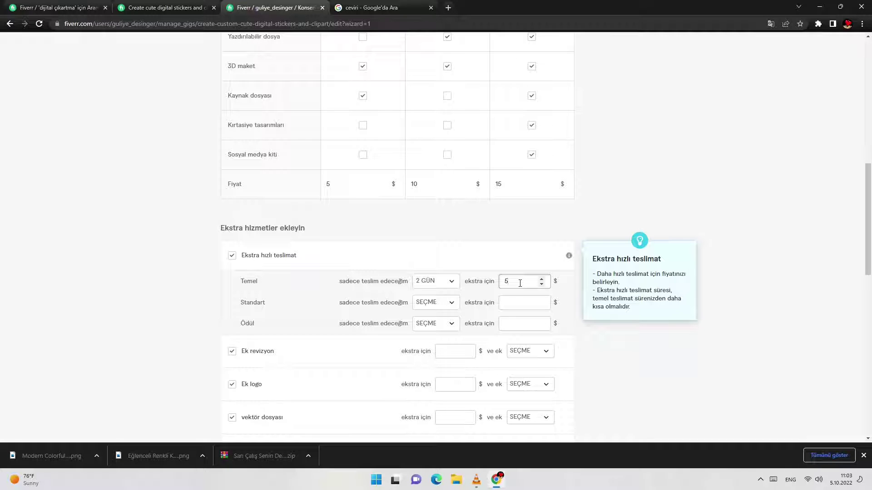
Offer Standard extra-fast delivery in 1 day for $5 and set the Premium extra-fast price to $10.
left_click(444, 307)
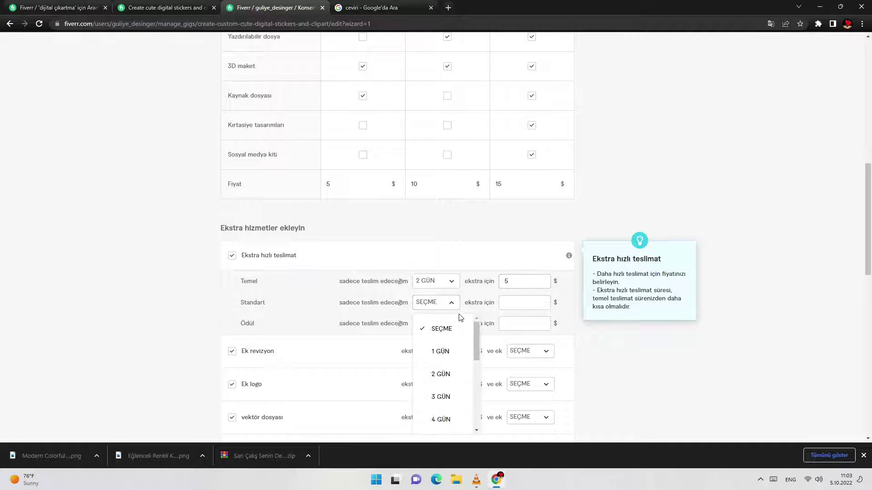
left_click(444, 354)
left_click(535, 303)
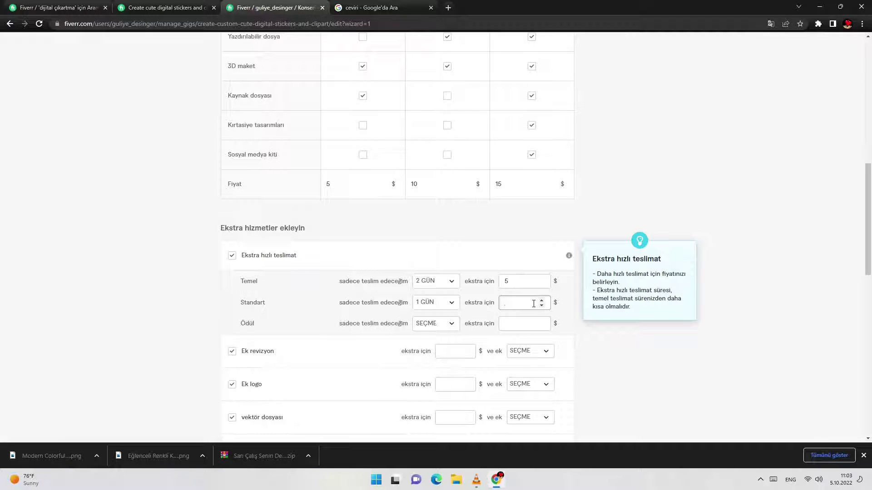
left_click(508, 323)
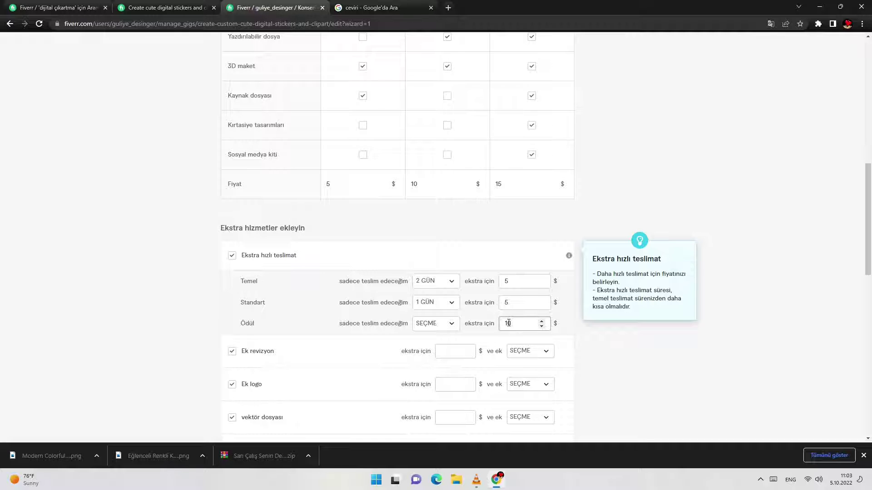
type("10")
Price the additional revision at $5, the additional logo at $5 and the vector file extra at $10.
scroll(547, 354, "down", 3)
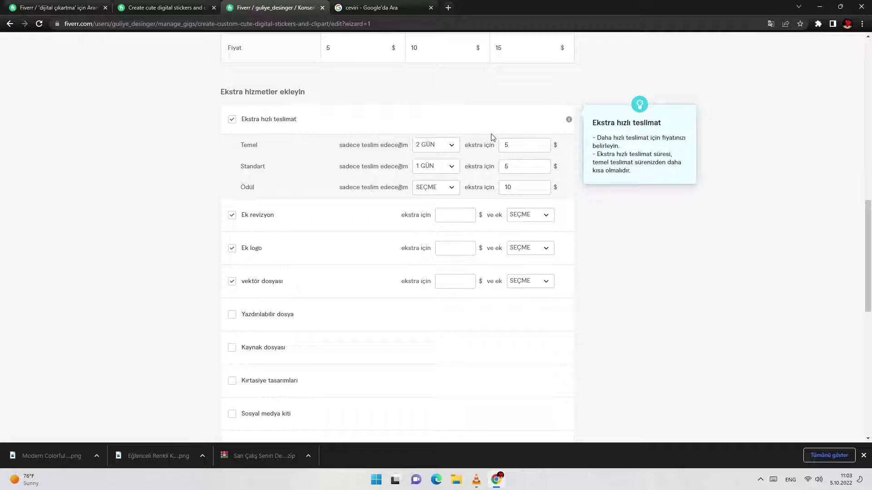
left_click(454, 218)
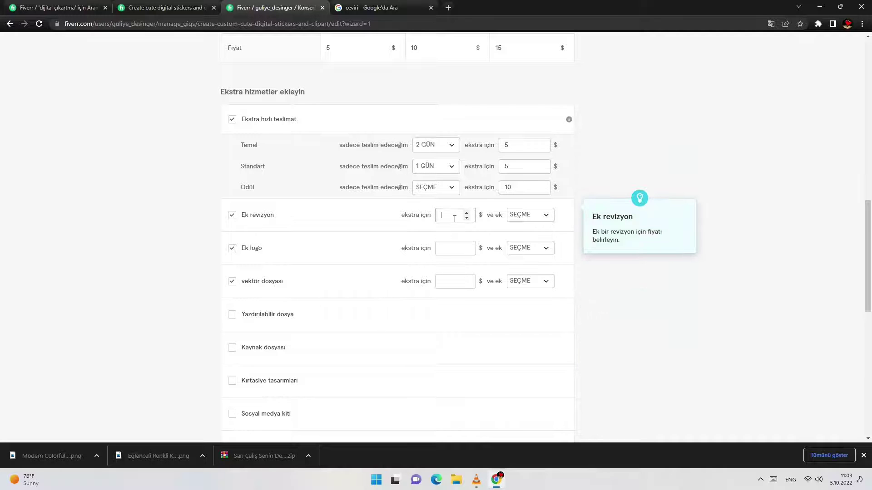
type("5")
left_click(452, 255)
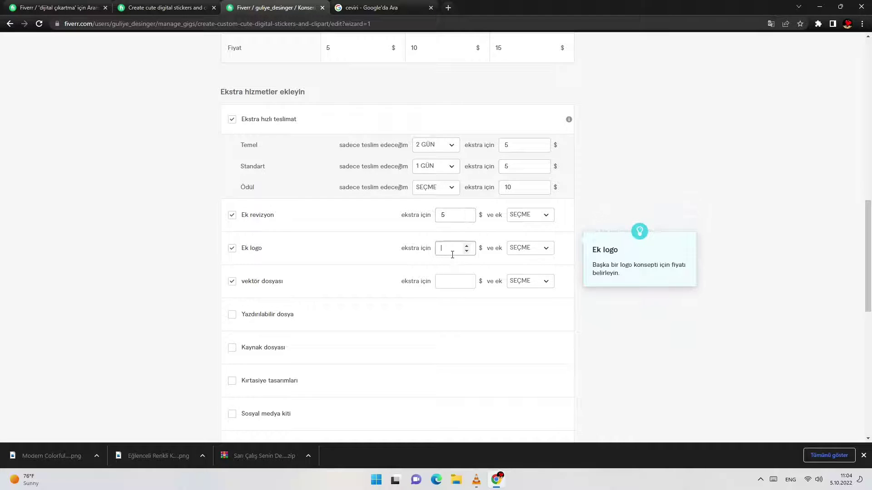
left_click(459, 283)
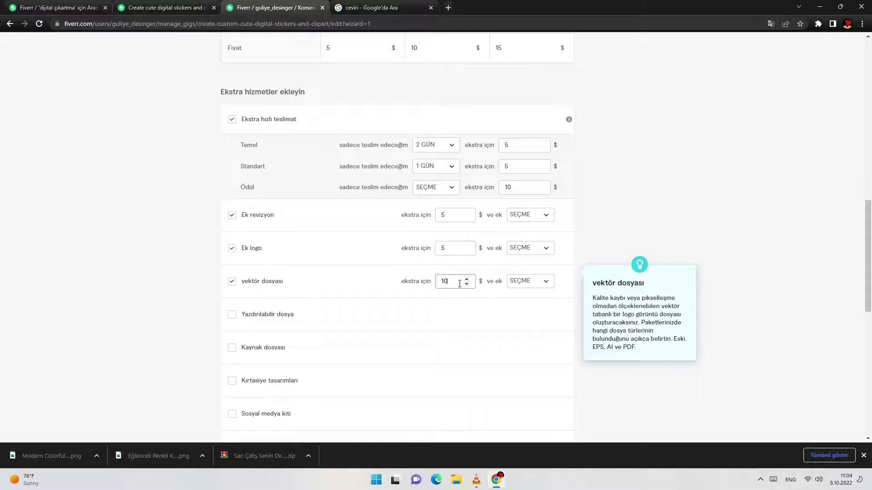
Set the additional delivery time to 1 day for the extra revision and 2 days for the extra logo.
left_click(530, 214)
left_click(535, 264)
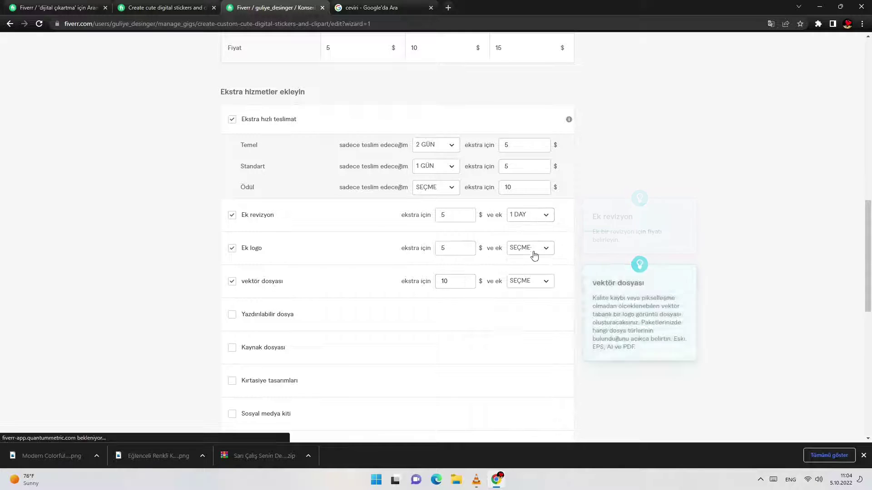
left_click(530, 248)
left_click(535, 319)
Review the remaining optional extras without adding any and try to save the pricing and continue.
scroll(567, 327, "down", 5)
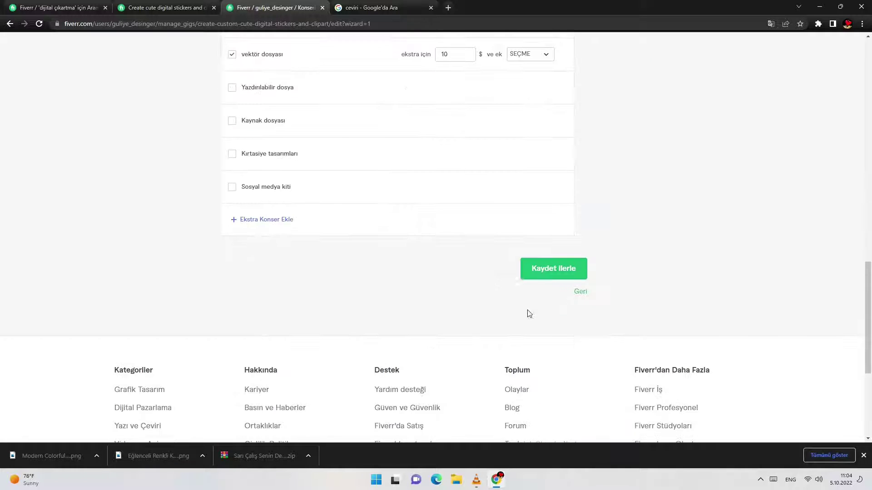
scroll(500, 287, "up", 1)
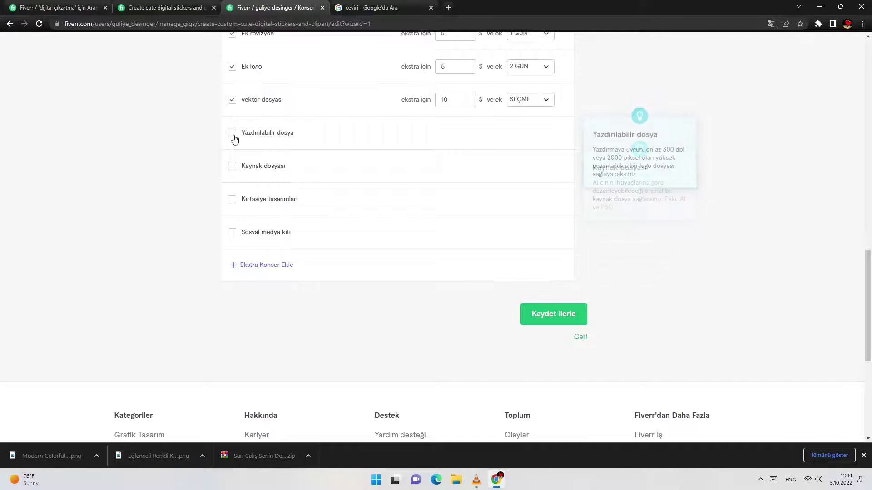
scroll(243, 250, "up", 1)
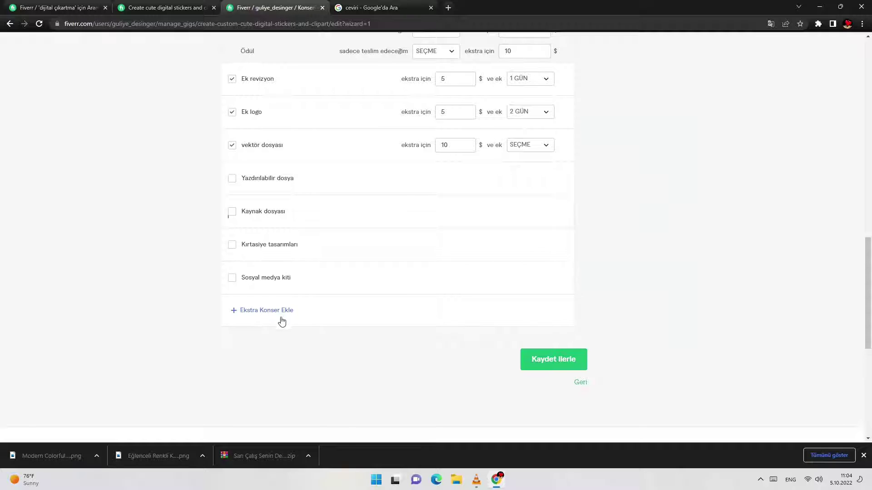
left_click(547, 368)
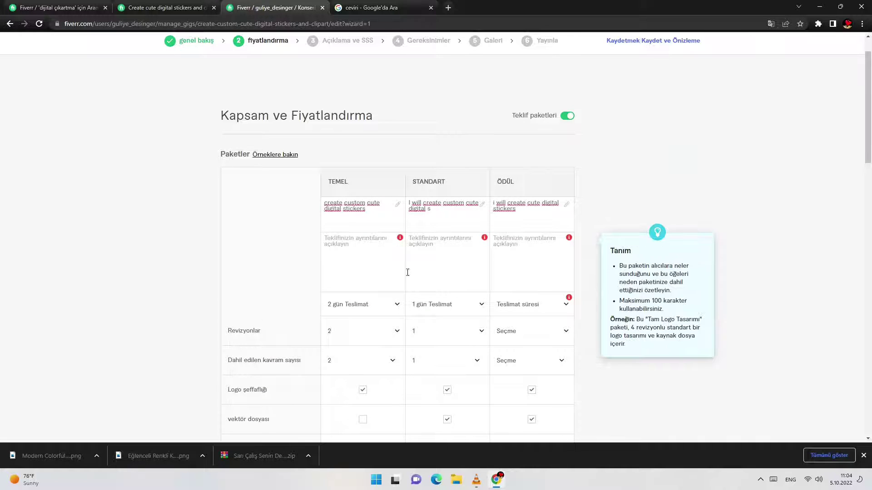
Copy the Basic package's title "create custom cute digital stickers" into its description.
left_click(334, 244)
left_click_drag(324, 202, 364, 210)
key("ctrl+c")
right_click(358, 210)
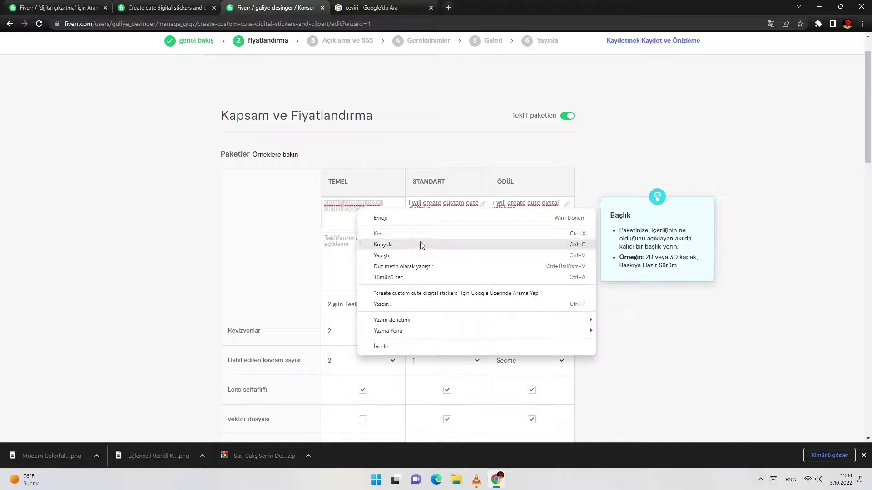
left_click(422, 246)
left_click(370, 241)
right_click(382, 236)
left_click(411, 317)
Copy the Standard package's title "I will create custom cute digital s" into its description.
triple_click(446, 208)
right_click(446, 208)
left_click(472, 241)
left_click(454, 248)
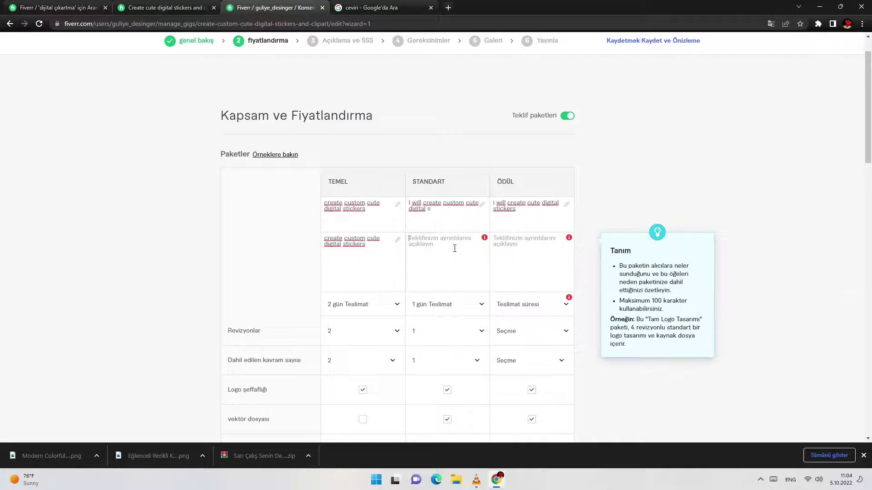
right_click(454, 248)
left_click(489, 321)
Copy the Premium package's title "i will create cute digital stickers" into its description.
left_click(542, 203)
double_click(542, 203)
right_click(542, 203)
left_click(560, 245)
left_click(521, 255)
right_click(523, 260)
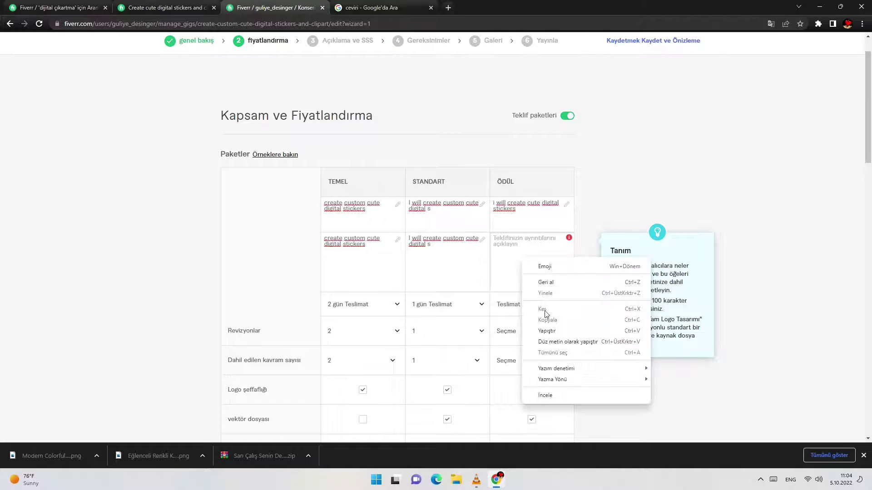
left_click(546, 331)
Dismiss the gig packages explainer and try again to save the pricing and continue.
left_click(617, 241)
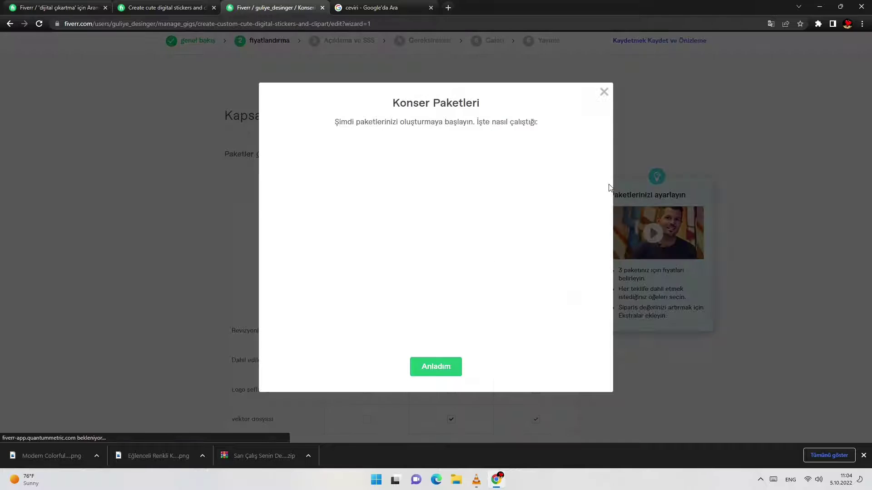
left_click(605, 93)
scroll(521, 323, "down", 15)
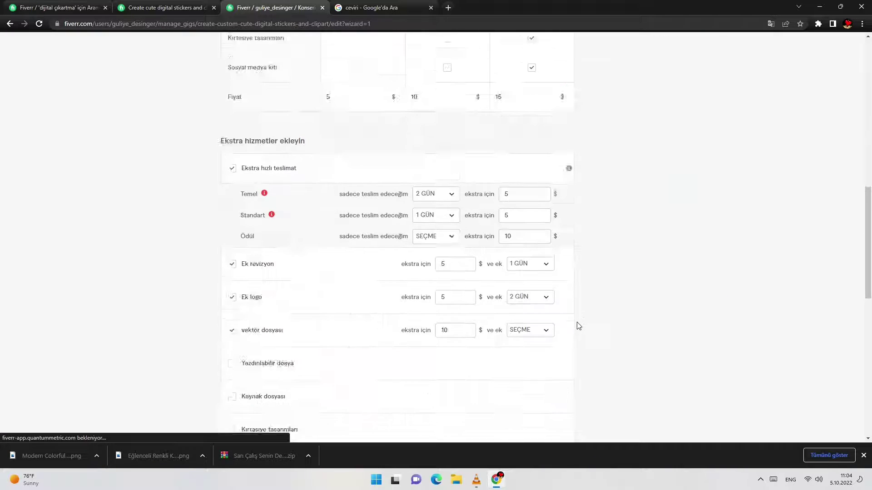
left_click(551, 325)
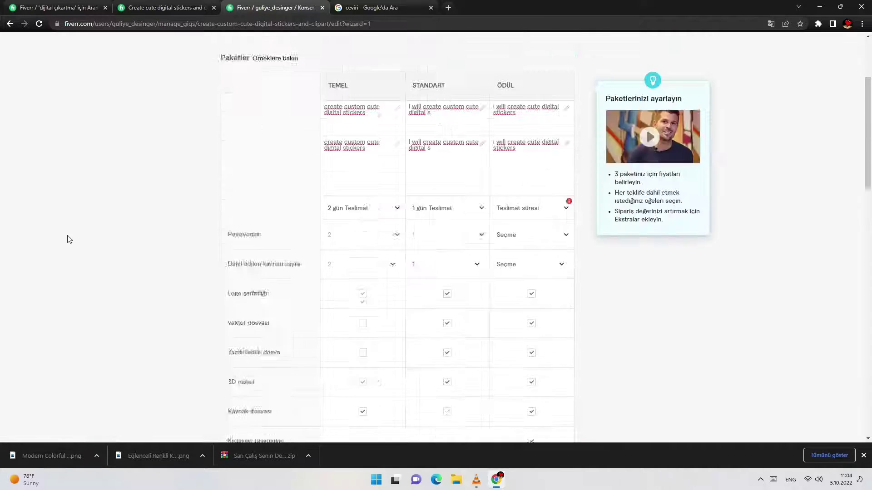
Set the Premium package's delivery time to 1 day and its extra-fast delivery to 1 day.
left_click(518, 247)
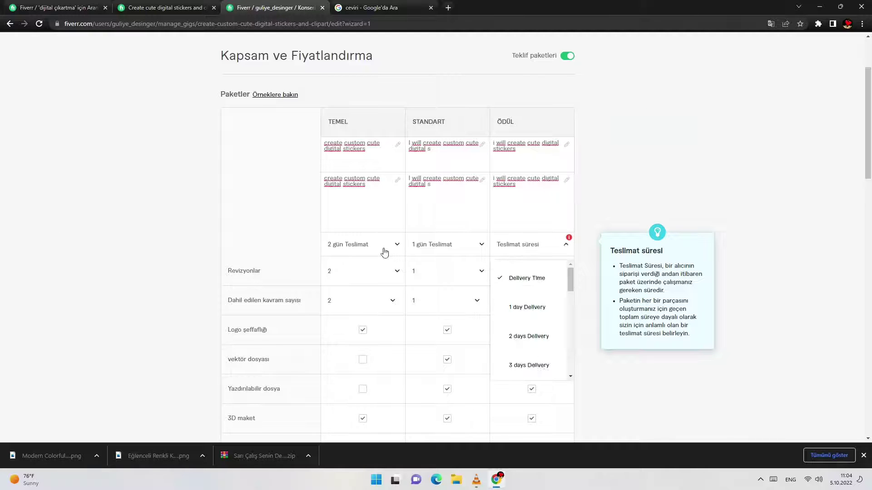
left_click(518, 307)
scroll(223, 310, "down", 8)
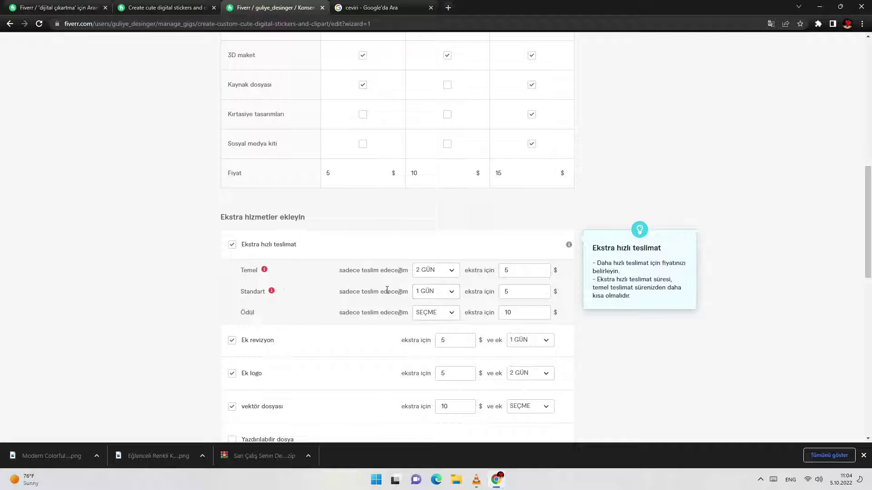
left_click(428, 317)
left_click(440, 219)
mouse_move(262, 312)
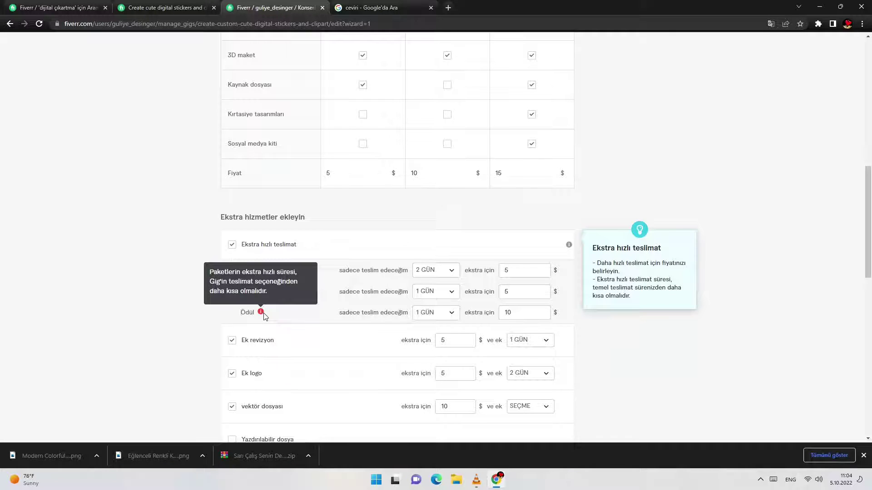
Set the Basic package's extra-fast delivery time to 1 day.
left_click(435, 312)
left_click(427, 271)
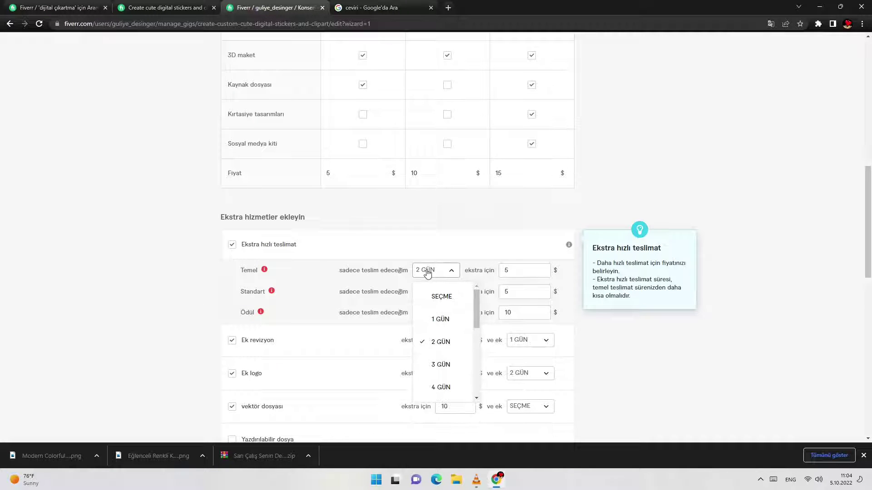
left_click(429, 289)
left_click(431, 288)
left_click(433, 276)
left_click(436, 317)
Try extra-fast delivery times of 2 days, 1 day and 3 days for the Standard package.
left_click(432, 296)
left_click(442, 363)
left_click(429, 296)
left_click(442, 318)
left_click(431, 293)
left_click(438, 340)
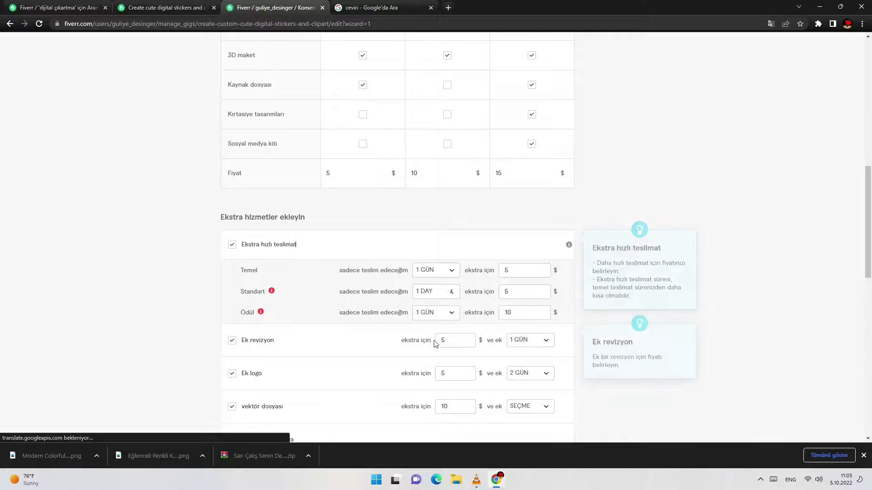
left_click(432, 292)
left_click(435, 385)
Set the extra-fast delivery time to 4 days for Premium and 1 day for Standard.
left_click(432, 313)
left_click(437, 287)
left_click(435, 291)
left_click(439, 340)
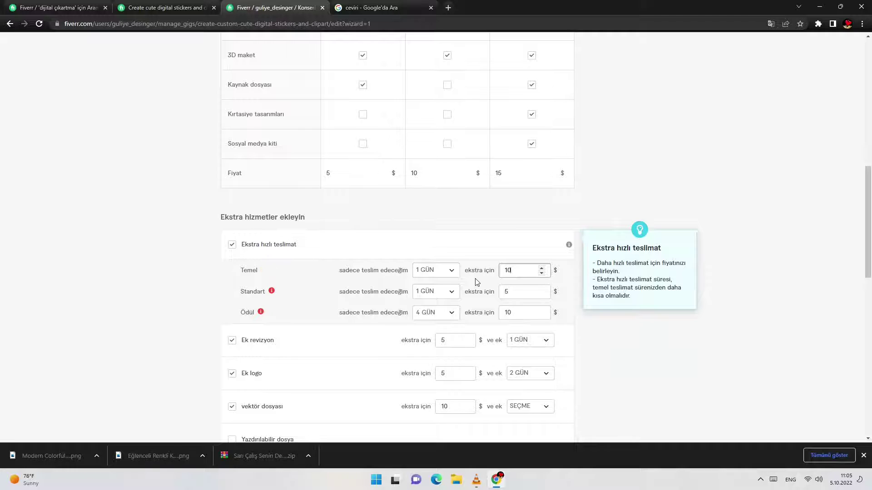
Set the extra-fast delivery price to $10 for Basic and $15 for Premium, keeping Standard at $5.
left_click(515, 296)
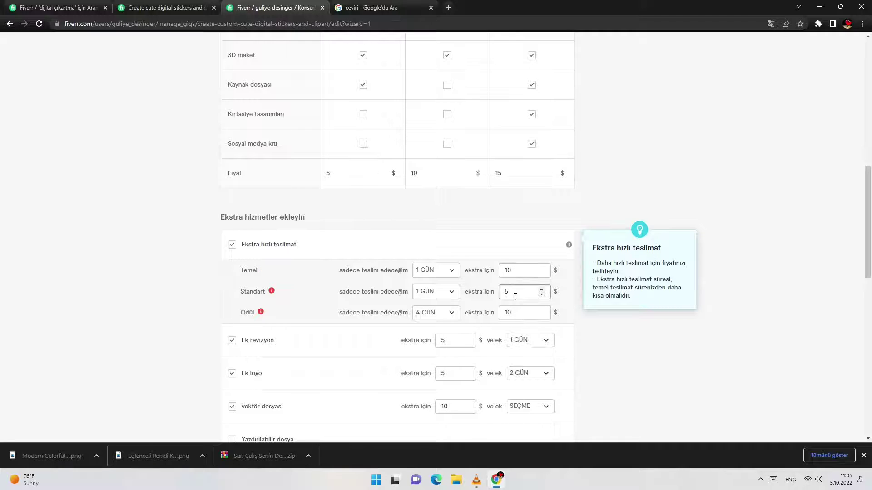
left_click(521, 313)
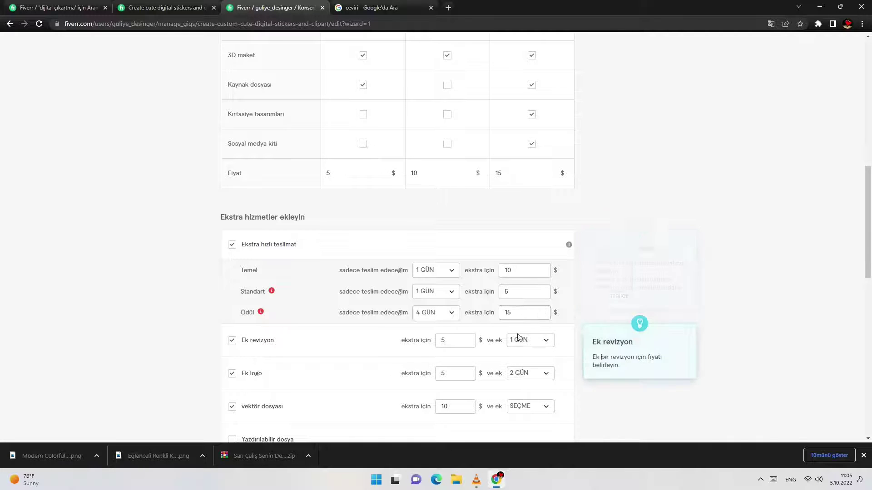
Set extra-fast delivery to 1 day for Standard and 3 days for Premium, and try to save the pricing.
left_click(424, 293)
left_click(424, 341)
left_click(437, 294)
left_click(444, 340)
left_click(448, 312)
left_click(441, 264)
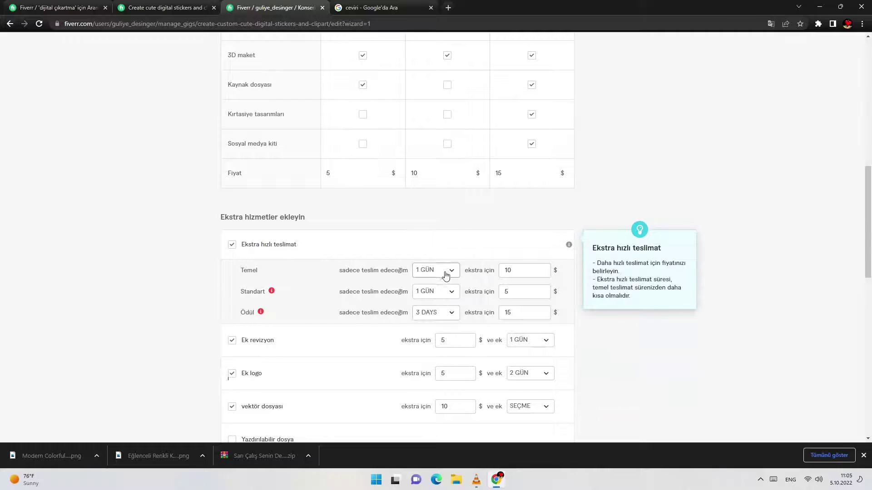
scroll(636, 375, "down", 5)
left_click(546, 395)
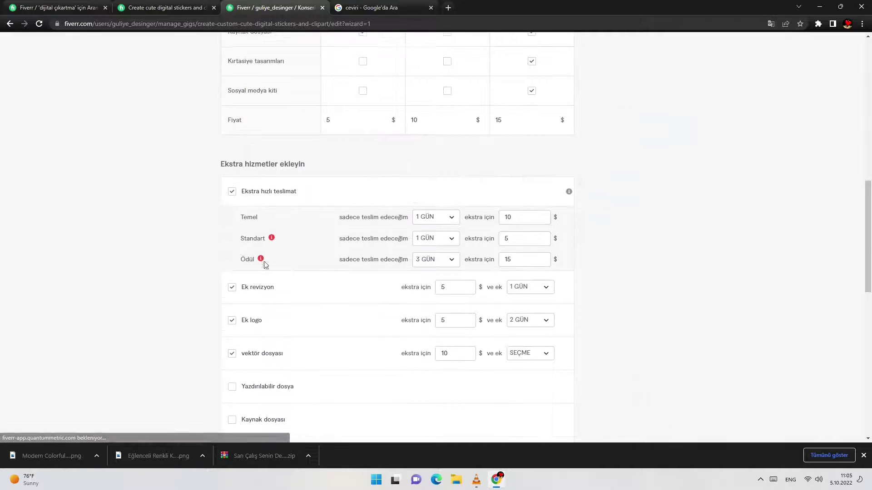
Clear the Standard and Premium extra-fast delivery times, and save the pricing to continue to the gig description.
left_click(431, 242)
left_click(438, 269)
left_click(430, 265)
left_click(435, 289)
scroll(391, 286, "down", 8)
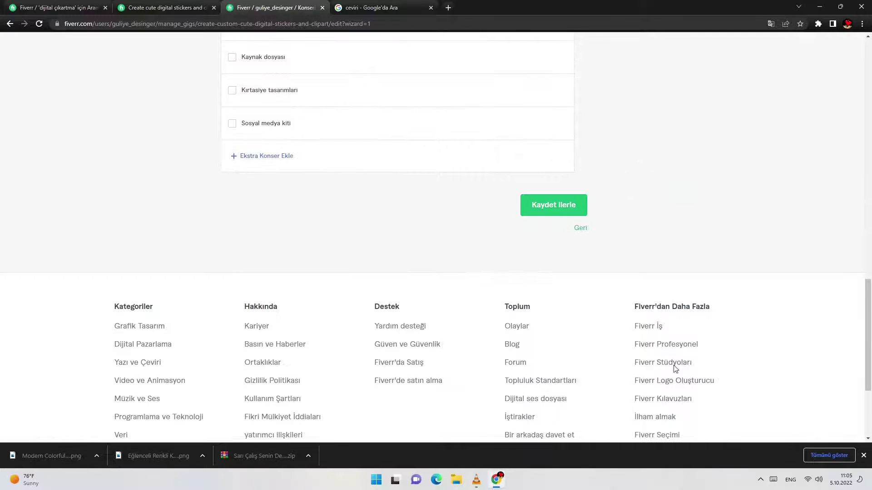
left_click(545, 208)
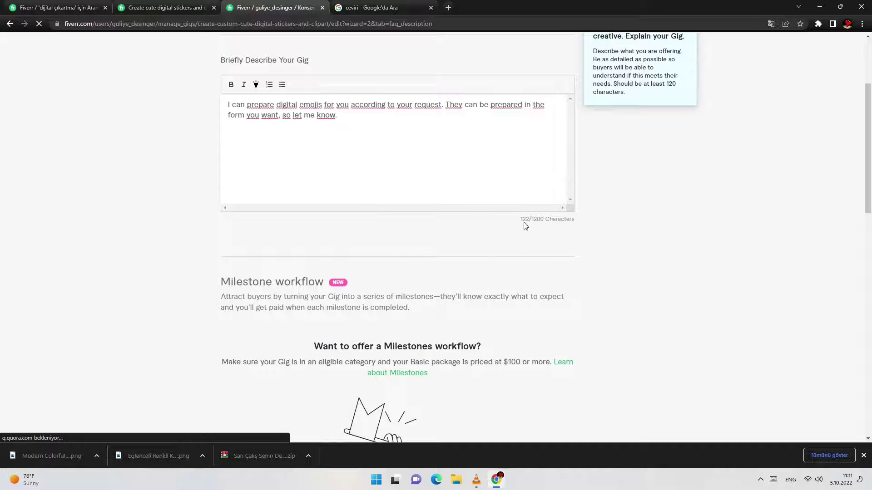
Switch to the Google translation tab and review the Azerbaijani-to-English text used for the gig description.
left_click(512, 268)
left_click(288, 141)
left_click(405, 6)
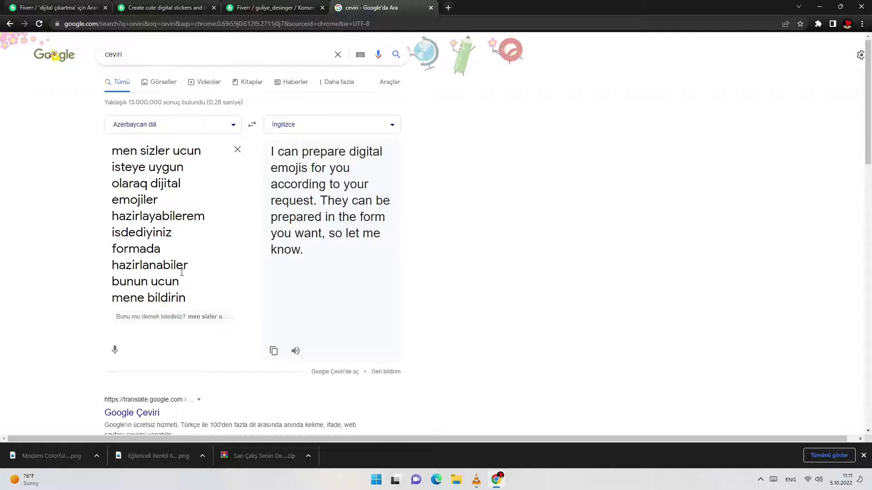
Return to the Fiverr gig tab and save the description and FAQ to continue to the buyer requirements.
left_click(263, 7)
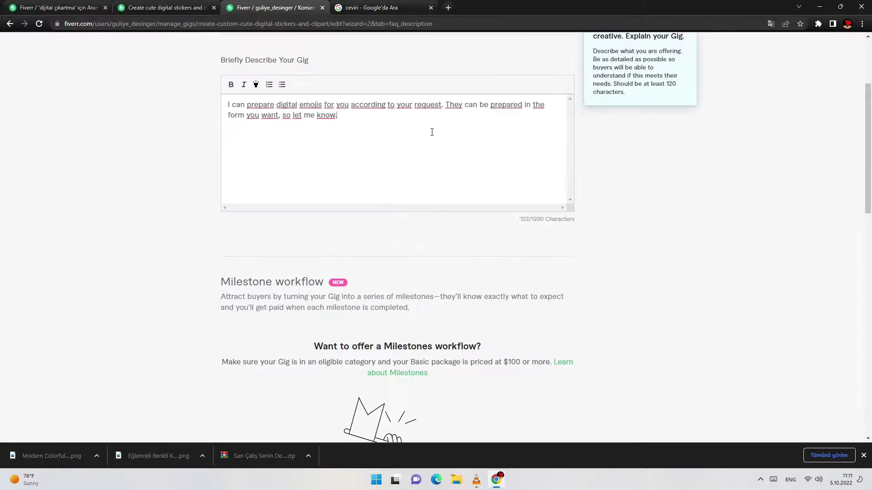
scroll(387, 226, "down", 8)
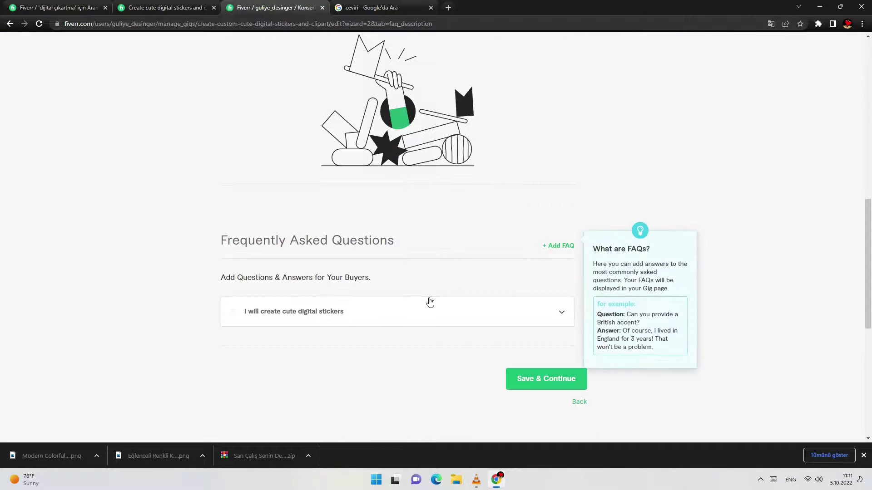
left_click(540, 380)
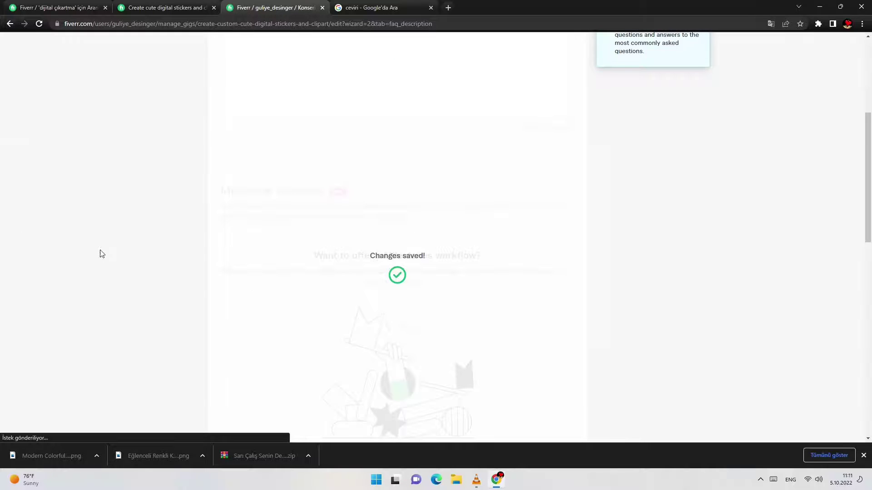
Try to translate the gig requirements page into Turkish.
right_click(383, 261)
left_click(411, 350)
left_click(732, 42)
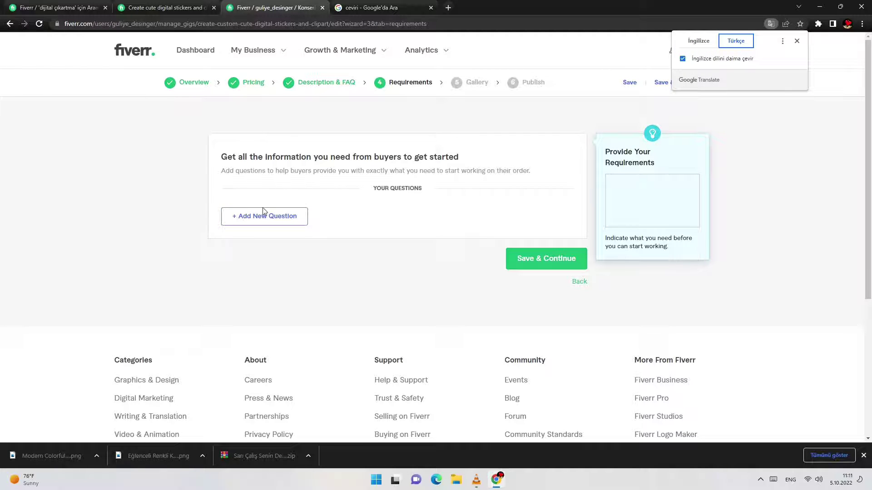
Add a required free-text buyer question containing the copied digital emojis description, and save the requirements to continue to the gallery.
left_click(273, 220)
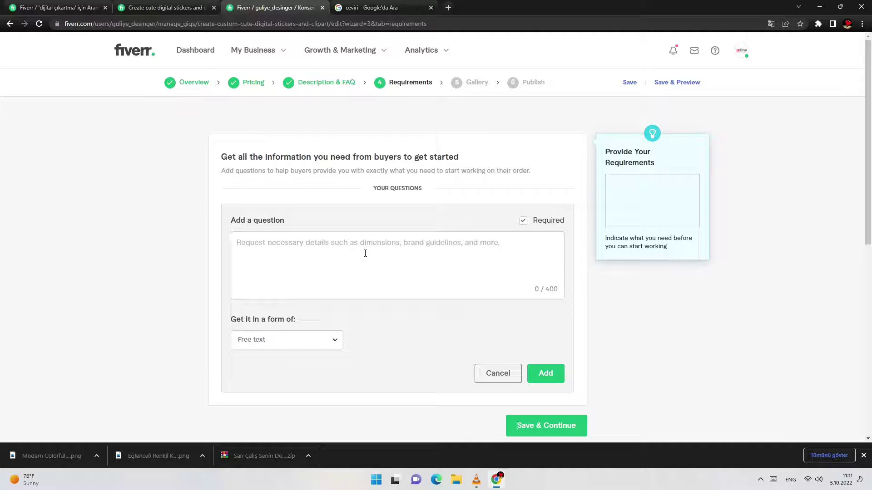
left_click(288, 341)
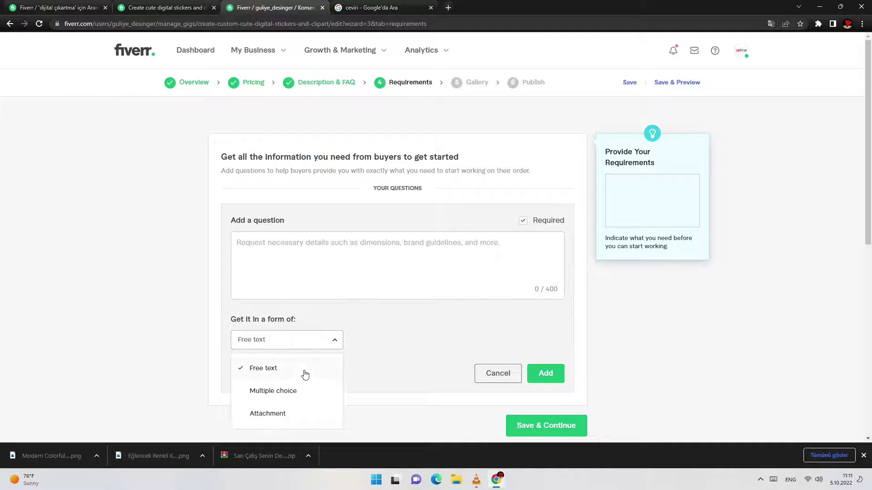
left_click(299, 278)
right_click(381, 254)
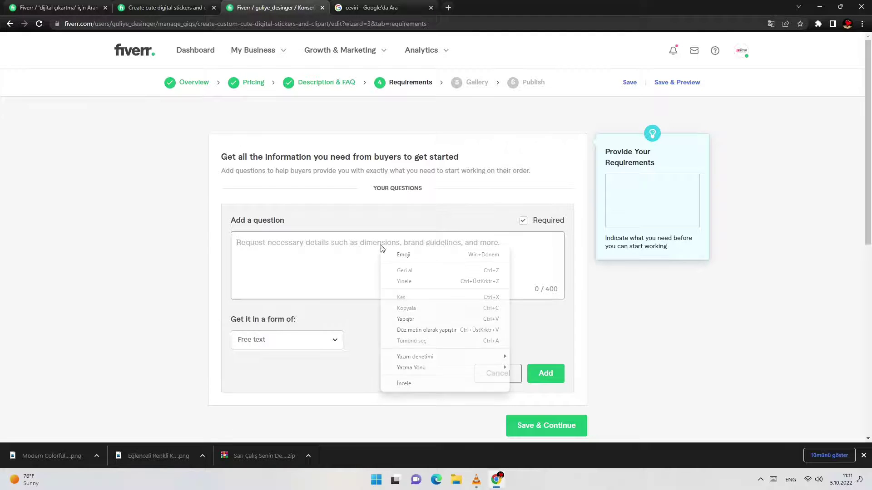
left_click(425, 318)
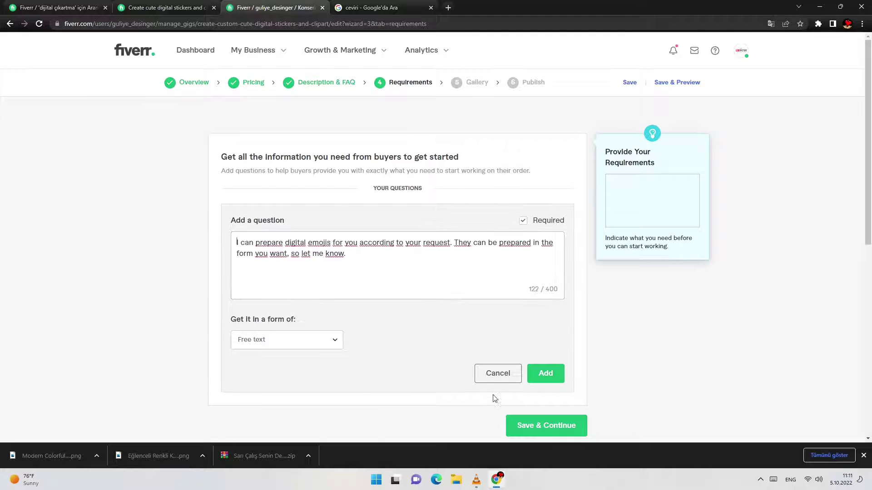
left_click(545, 375)
left_click(547, 318)
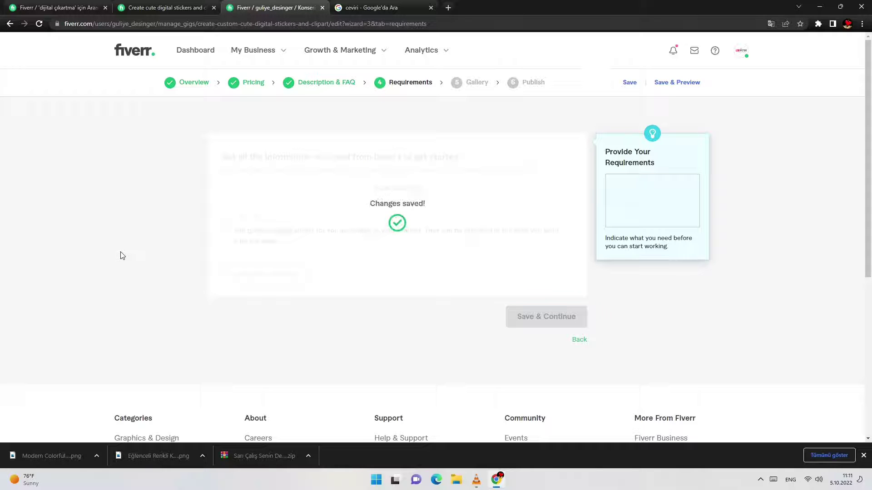
Upload the yellow "Wanted in Form" image named 1 from the desktop as the first gallery image.
scroll(124, 251, "down", 3)
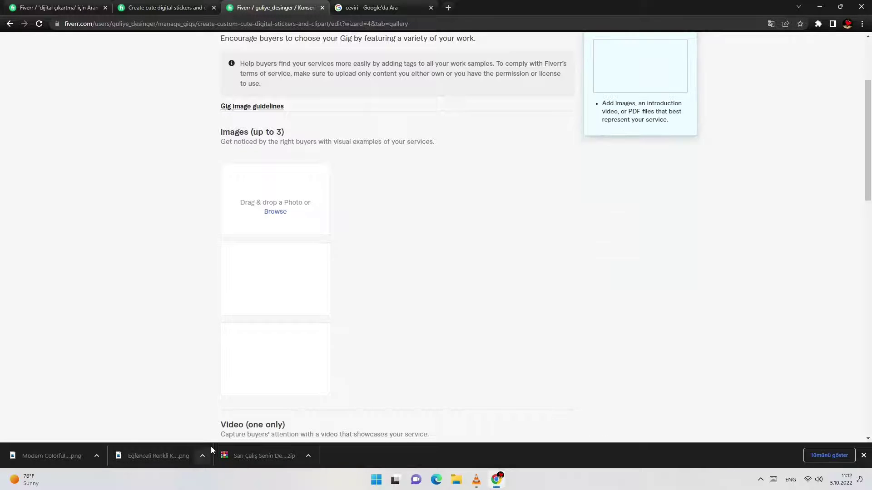
left_click_drag(556, 7, 473, 48)
left_click(747, 47)
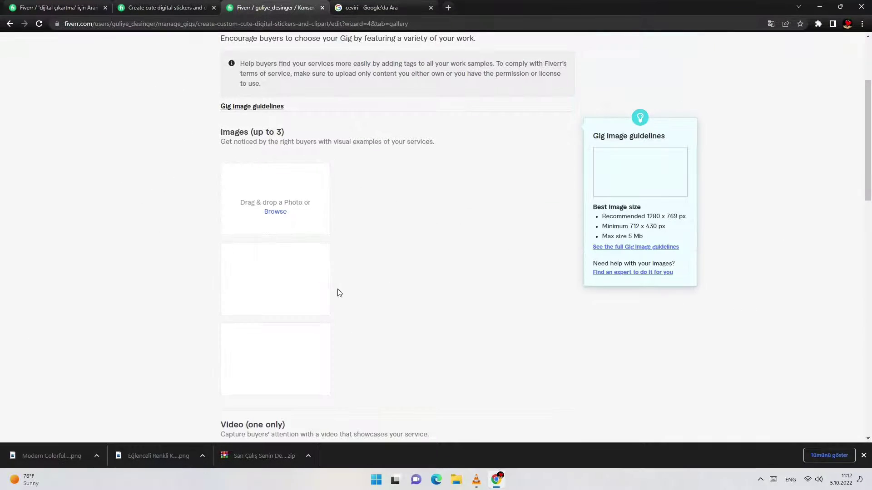
left_click(276, 212)
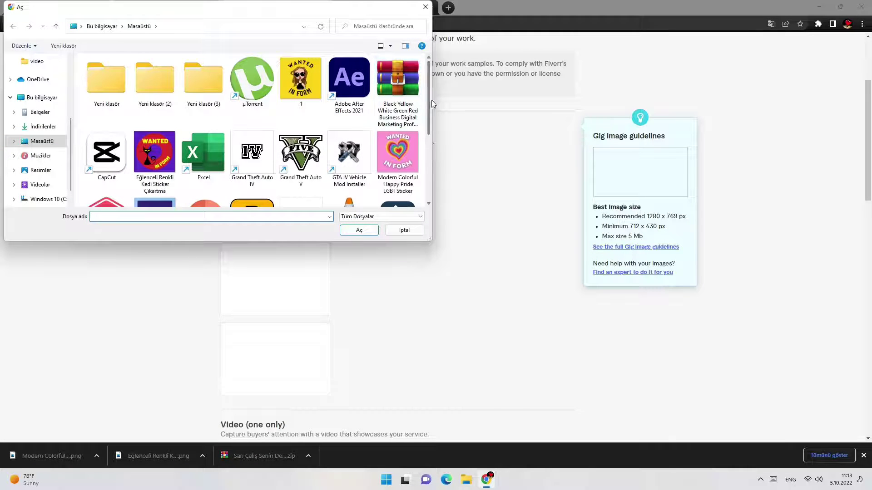
mouse_move(430, 103)
left_mouse_down()
mouse_move(425, 166)
mouse_move(431, 118)
left_mouse_up()
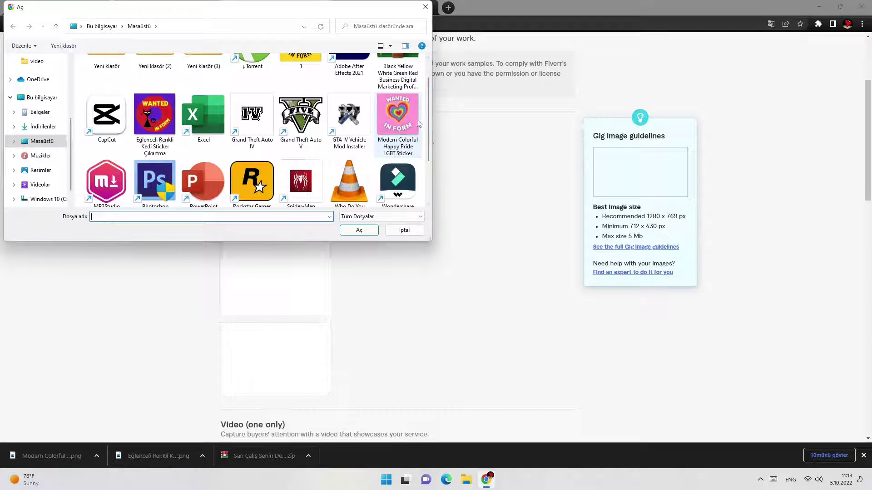
left_click_drag(428, 132, 427, 157)
scroll(415, 189, "up", 3)
left_click(305, 80)
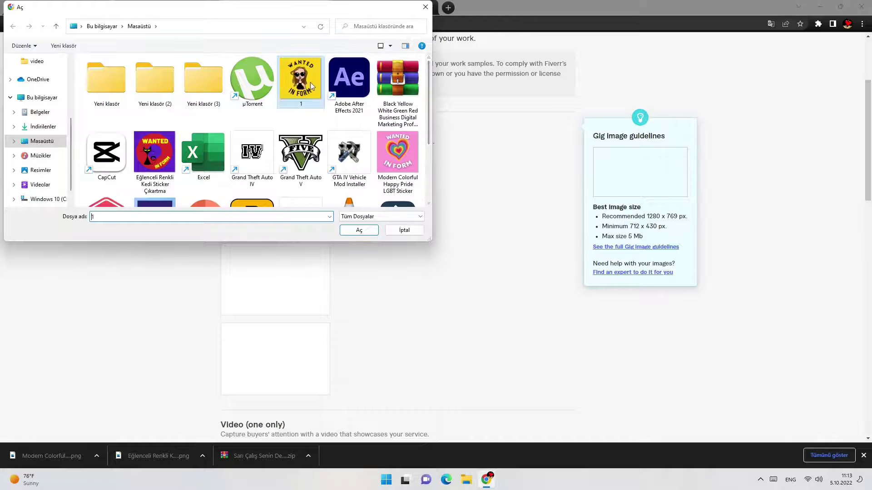
left_click(350, 233)
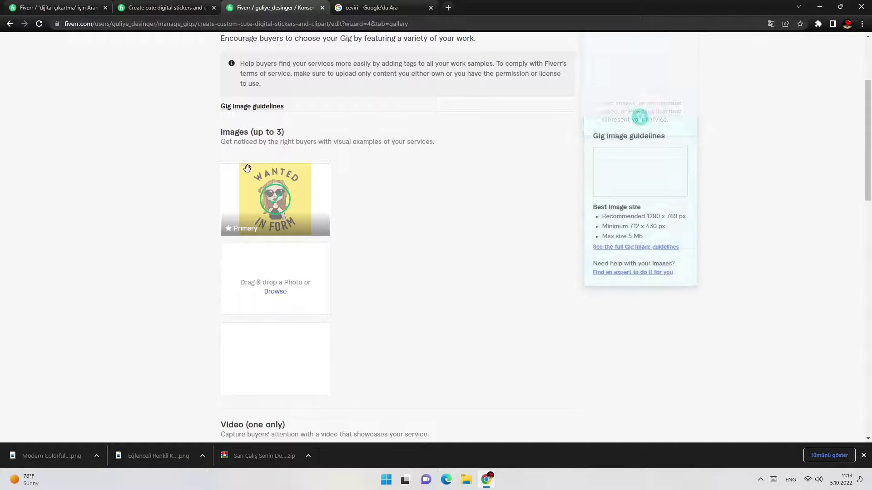
Upload "Eğlenceli Renkli Kedi Sticker Çıkartma" as the second gallery image and "Modern Colorful Happy Pride LGBT Sticker" as the third.
left_click(275, 292)
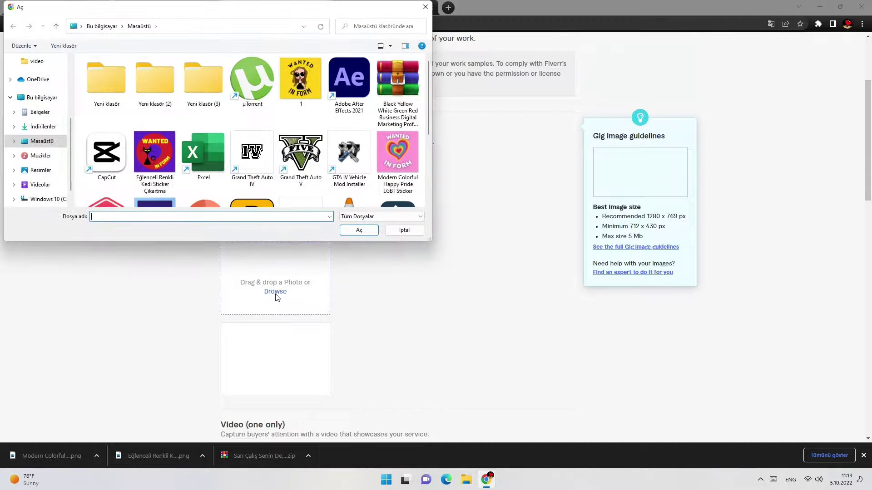
left_click_drag(429, 89, 426, 127)
left_click(155, 91)
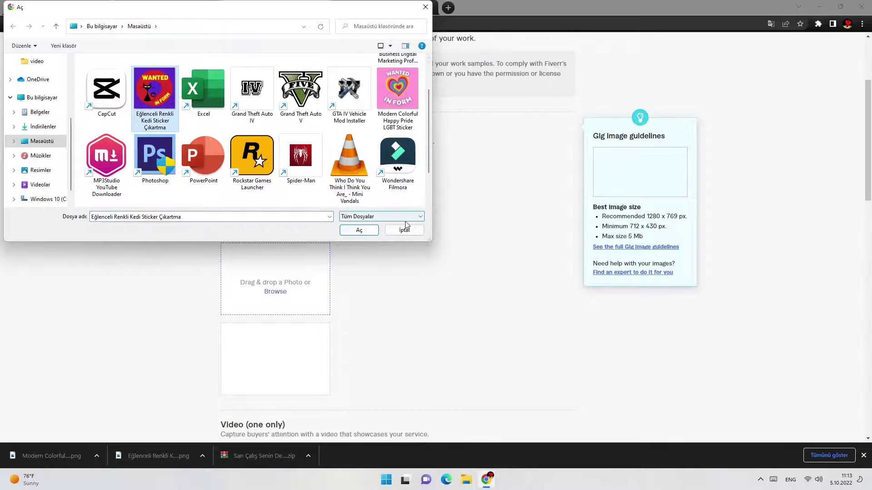
left_click(359, 230)
left_click(276, 372)
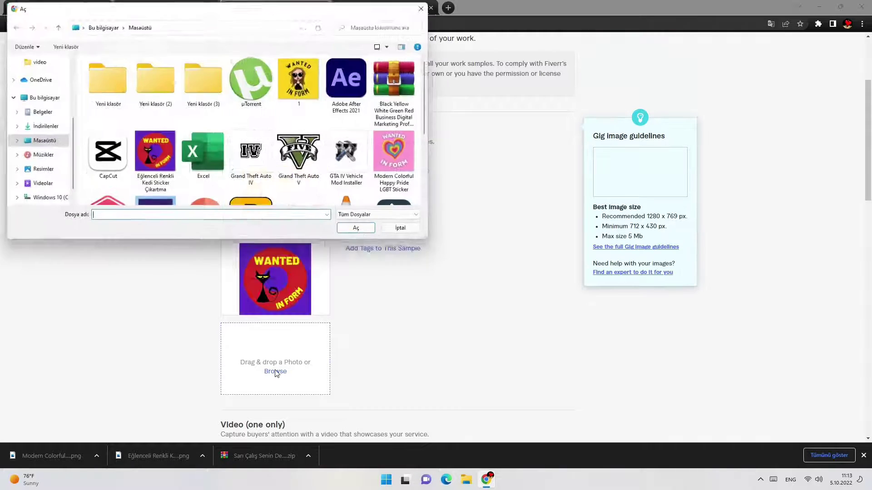
left_click(402, 146)
left_click(366, 231)
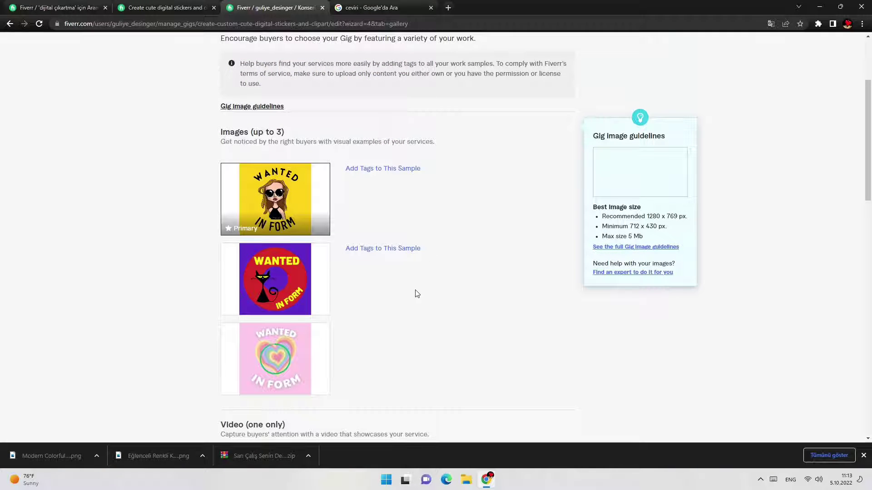
Review the uploaded gallery images, accept the declaration of own materials, and try to save the gallery.
mouse_move(259, 296)
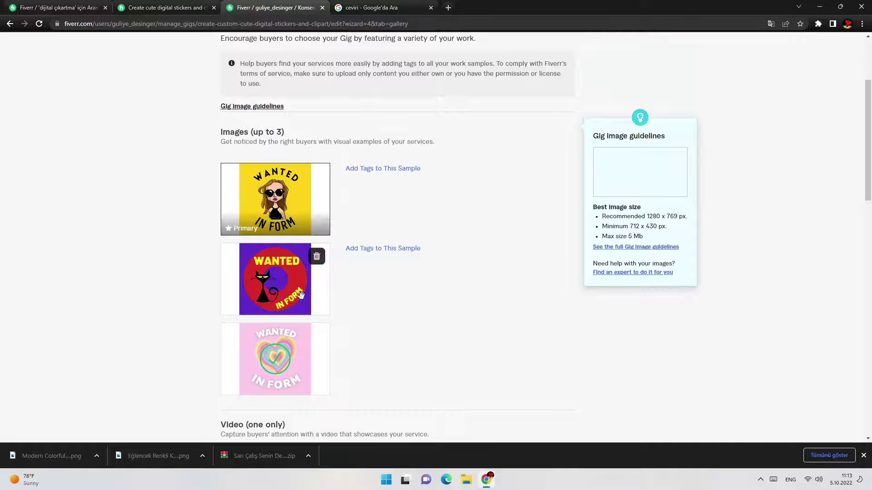
scroll(490, 317, "down", 10)
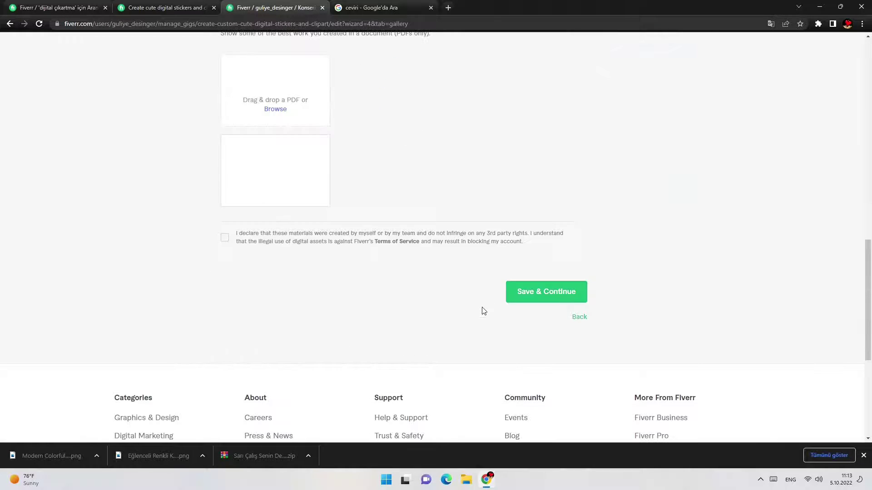
scroll(484, 311, "up", 4)
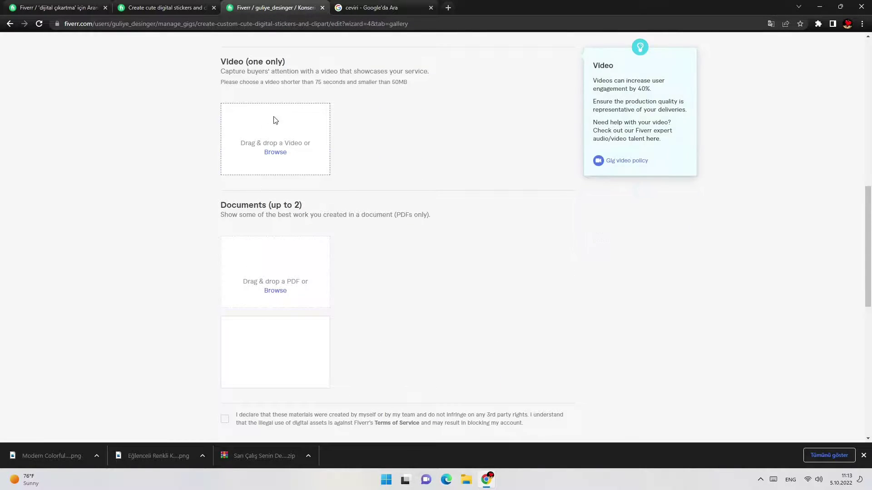
scroll(272, 272, "up", 5)
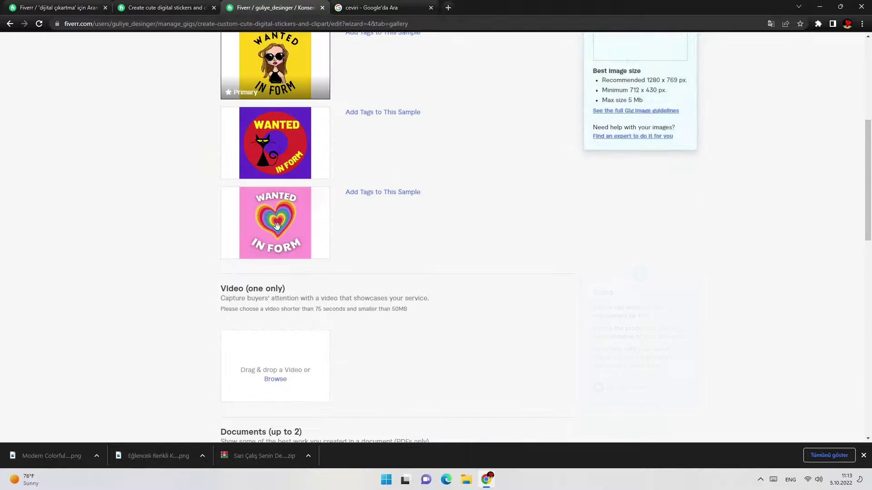
scroll(395, 308, "up", 5)
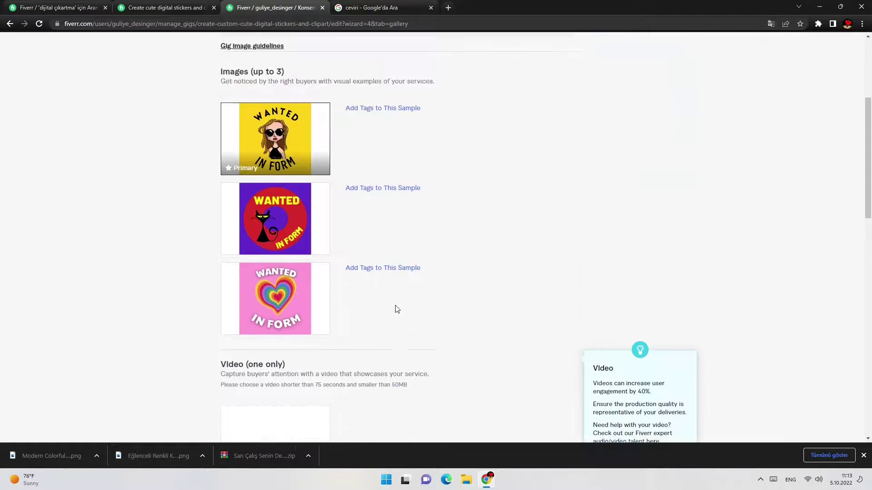
mouse_move(275, 319)
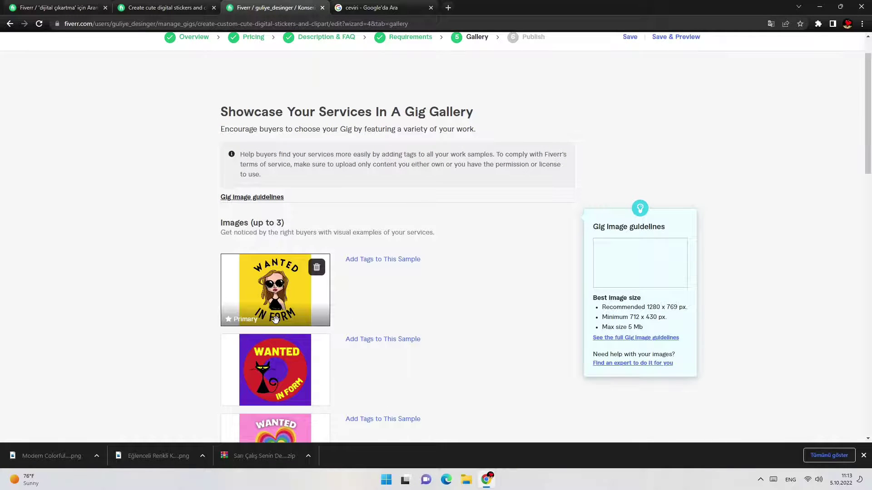
scroll(294, 327, "down", 12)
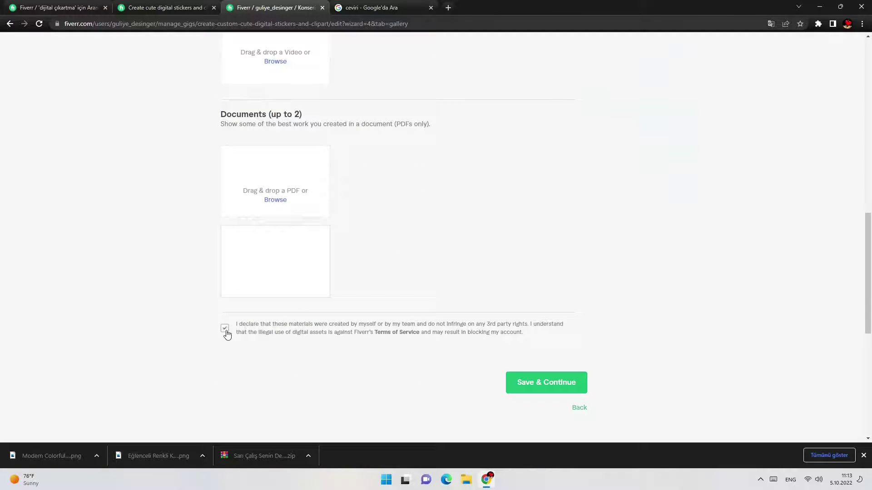
left_click(529, 382)
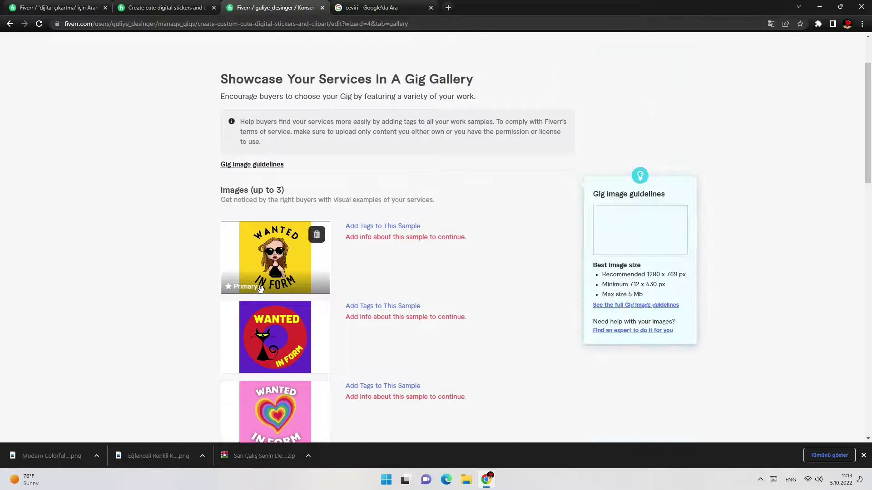
For the yellow primary image's tags, set the logo type to Pictorial and add the custom tag Stickers.
left_click(390, 226)
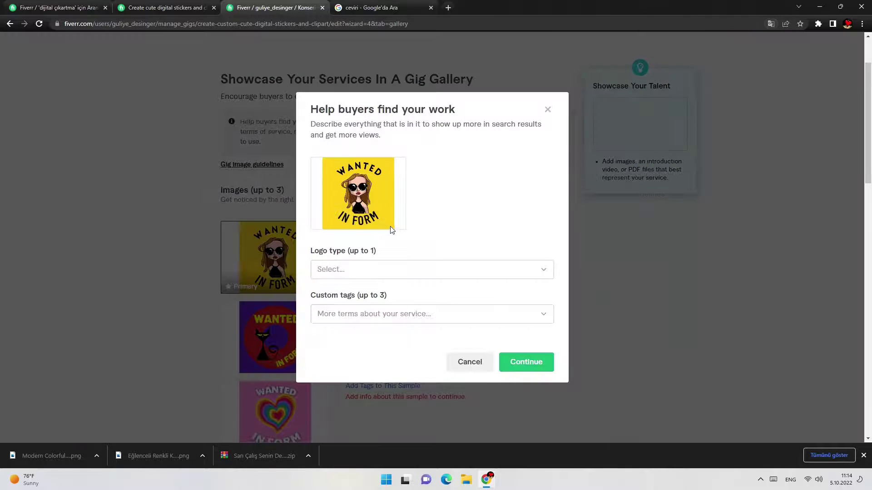
left_click(367, 275)
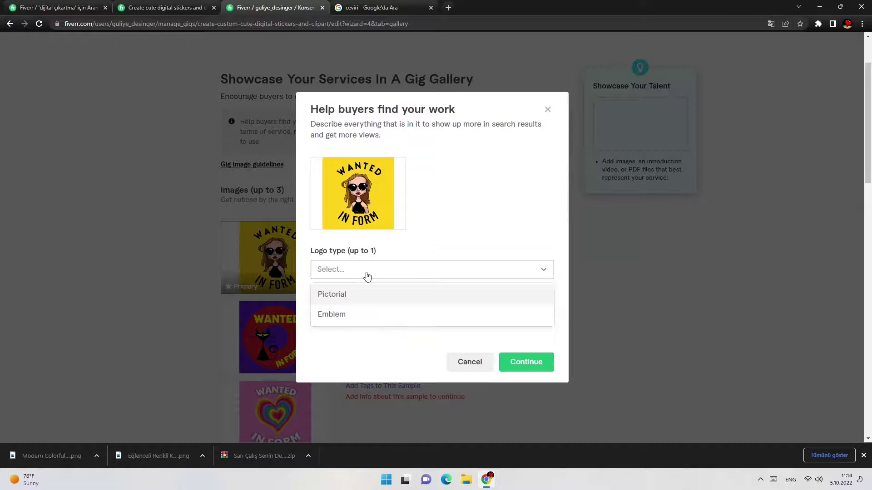
left_click(356, 299)
left_click(370, 316)
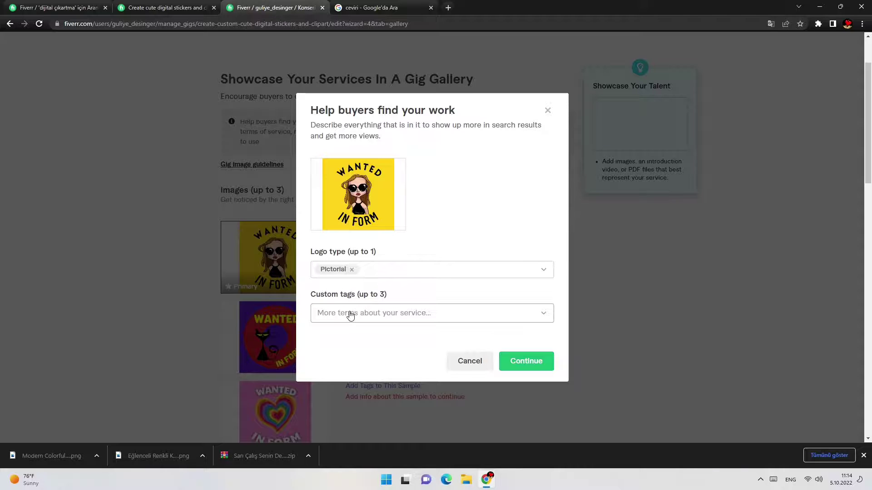
type("st")
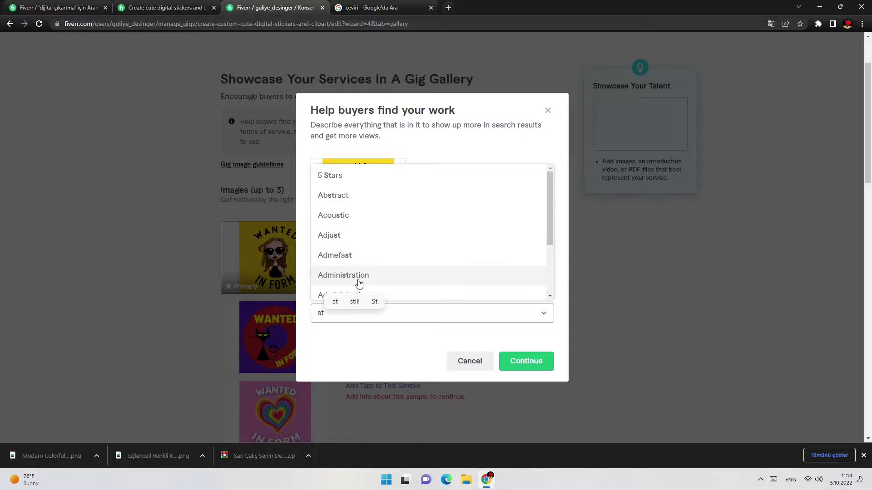
type("t")
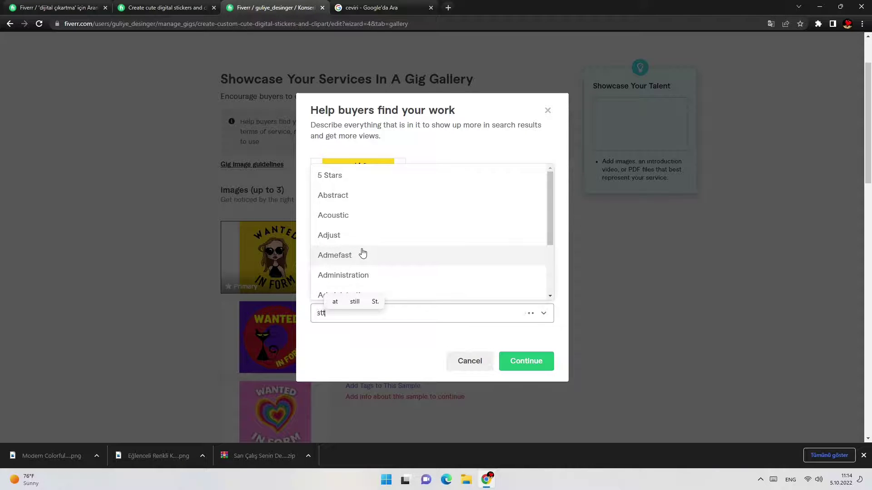
key("BackSpace")
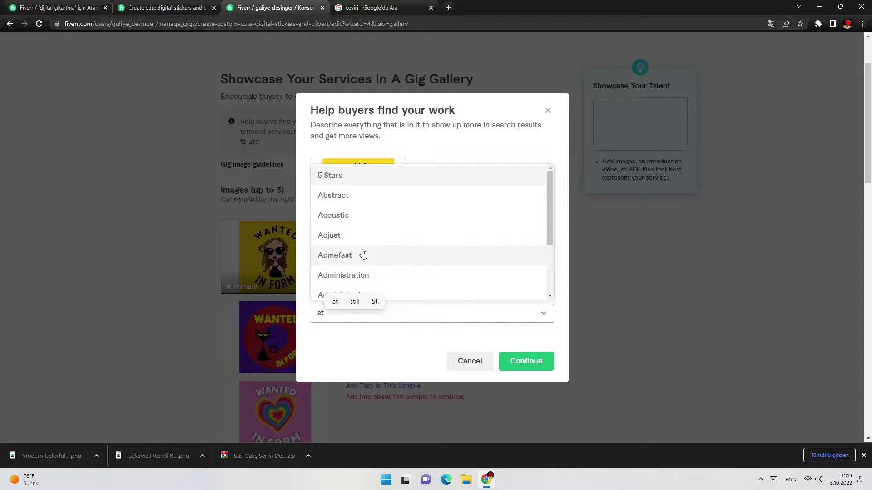
type("icker")
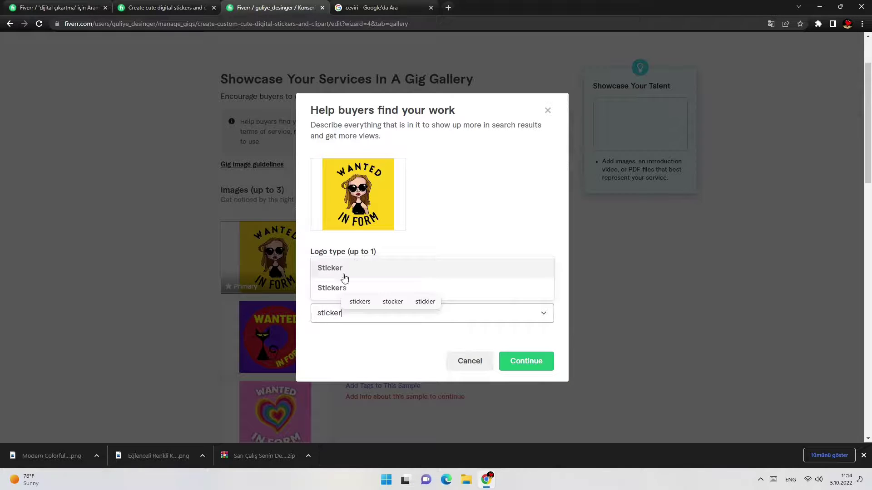
left_click(339, 287)
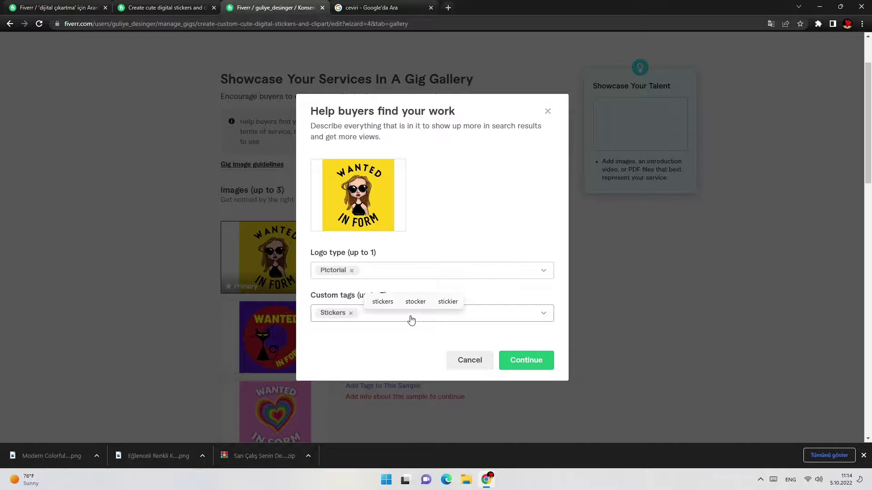
Add Digital and Art to the yellow primary image's custom tags.
type("digi")
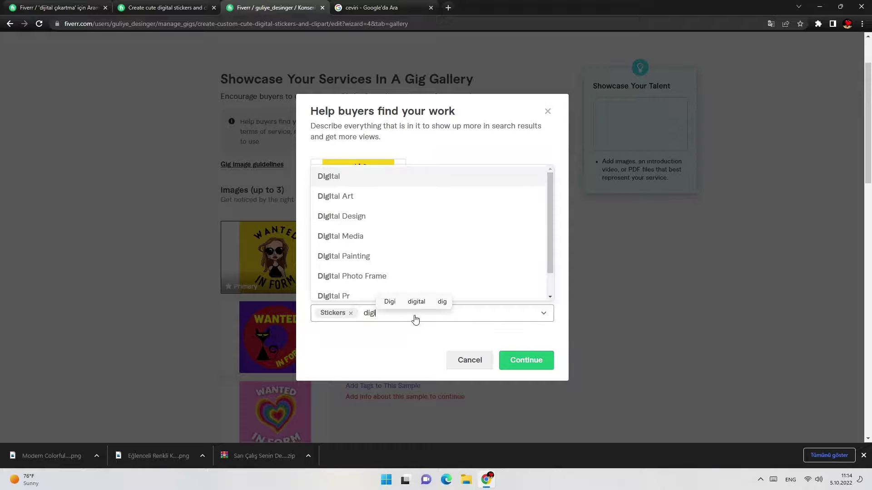
left_click(330, 177)
type("art")
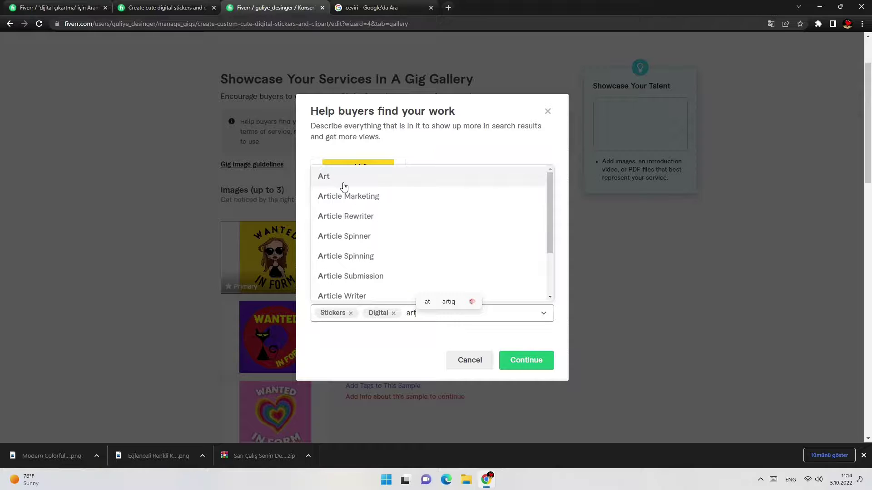
left_click(343, 184)
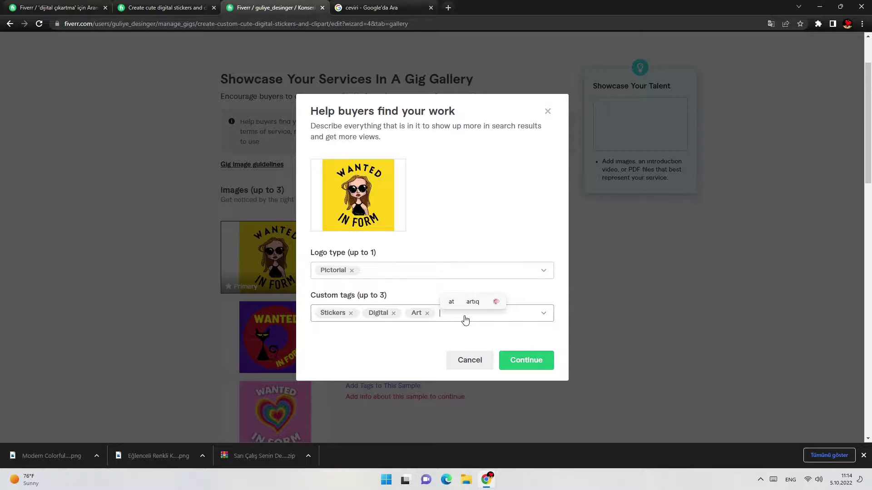
type("logo")
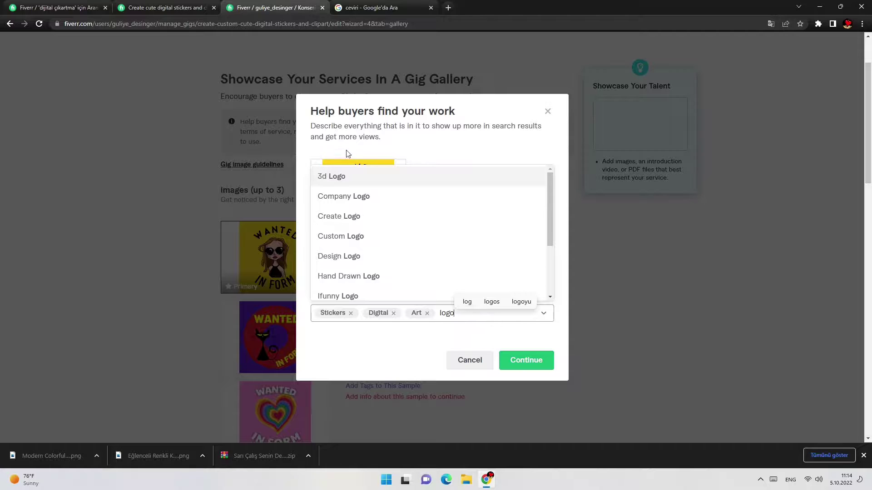
left_click(347, 181)
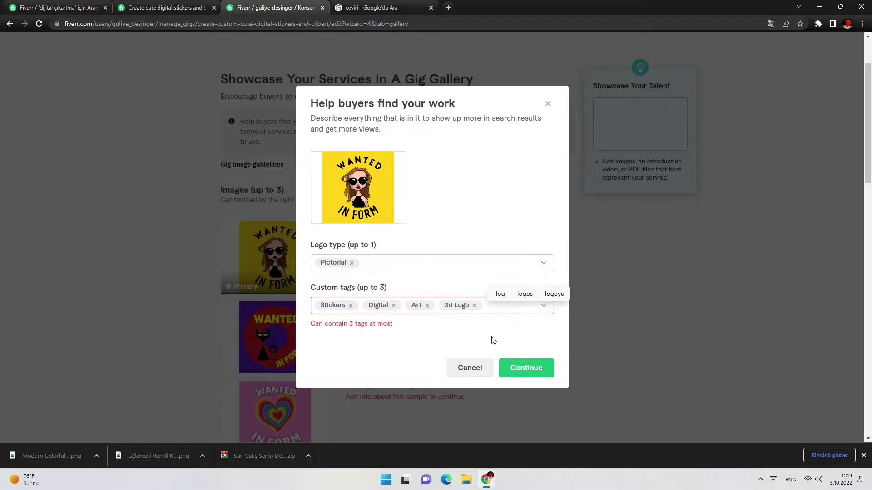
left_click(474, 306)
Confirm the yellow primary image's tags and save the gig gallery.
left_click(525, 369)
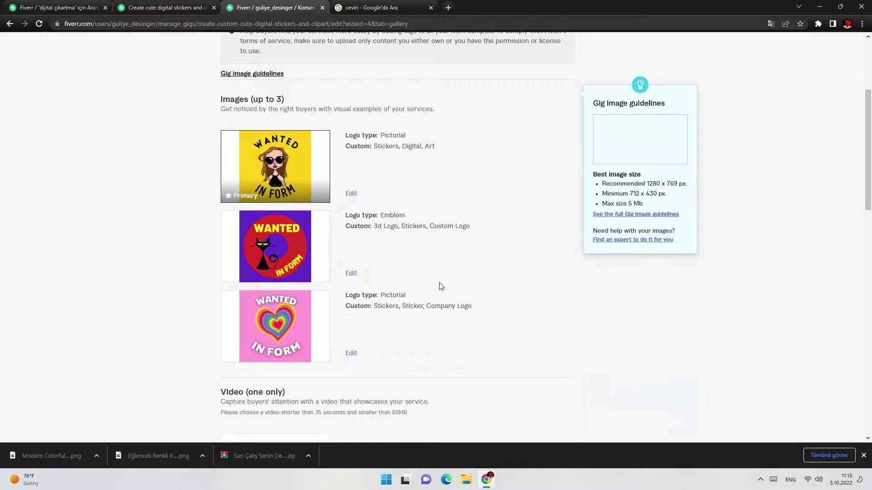
scroll(438, 287, "down", 10)
left_click(533, 266)
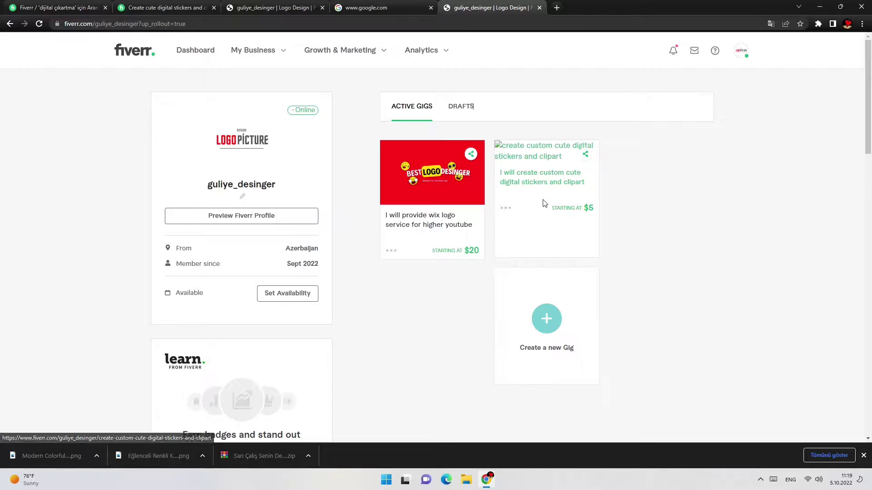
Open the active gig "I will create custom cute digital stickers and clipart" and check its Basic, Standard and Premium packages.
left_click(529, 177)
scroll(217, 226, "down", 2)
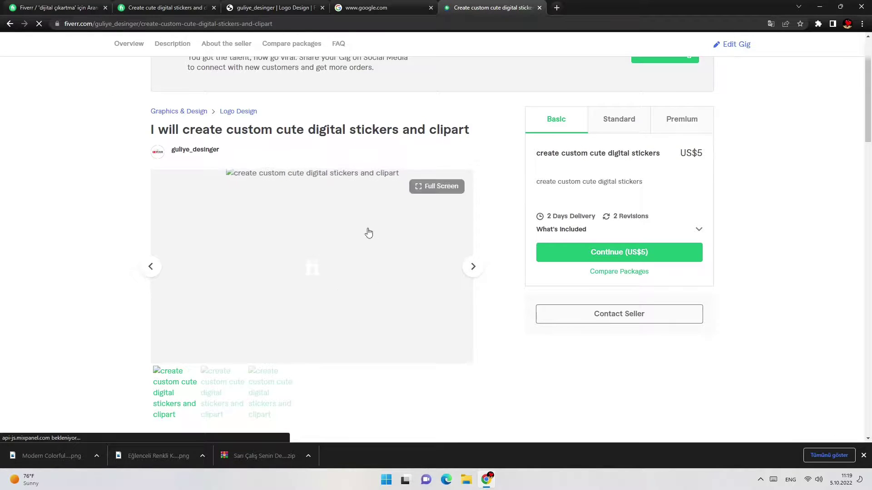
scroll(331, 261, "down", 6)
scroll(334, 264, "up", 6)
left_click(617, 131)
left_click(675, 123)
left_click(578, 126)
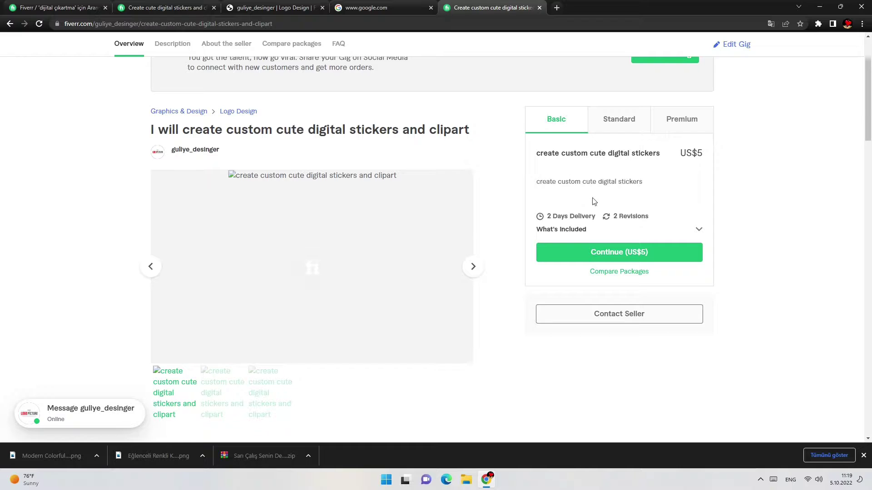
Review the gig page's package comparison table and its remaining sections.
scroll(510, 259, "down", 15)
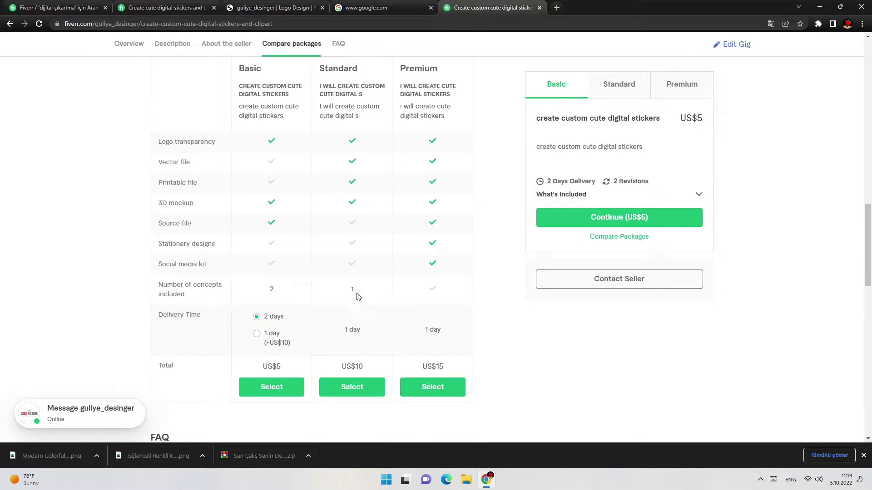
scroll(313, 282, "down", 6)
scroll(479, 370, "up", 20)
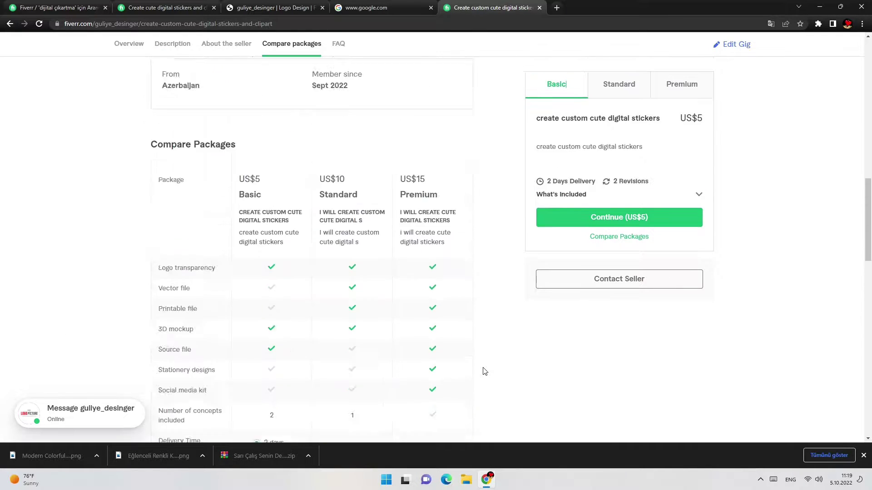
scroll(483, 373, "up", 4)
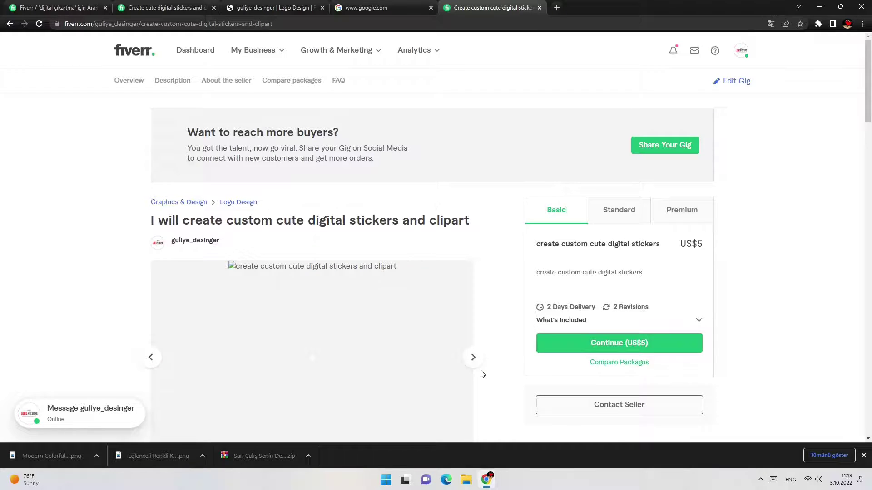